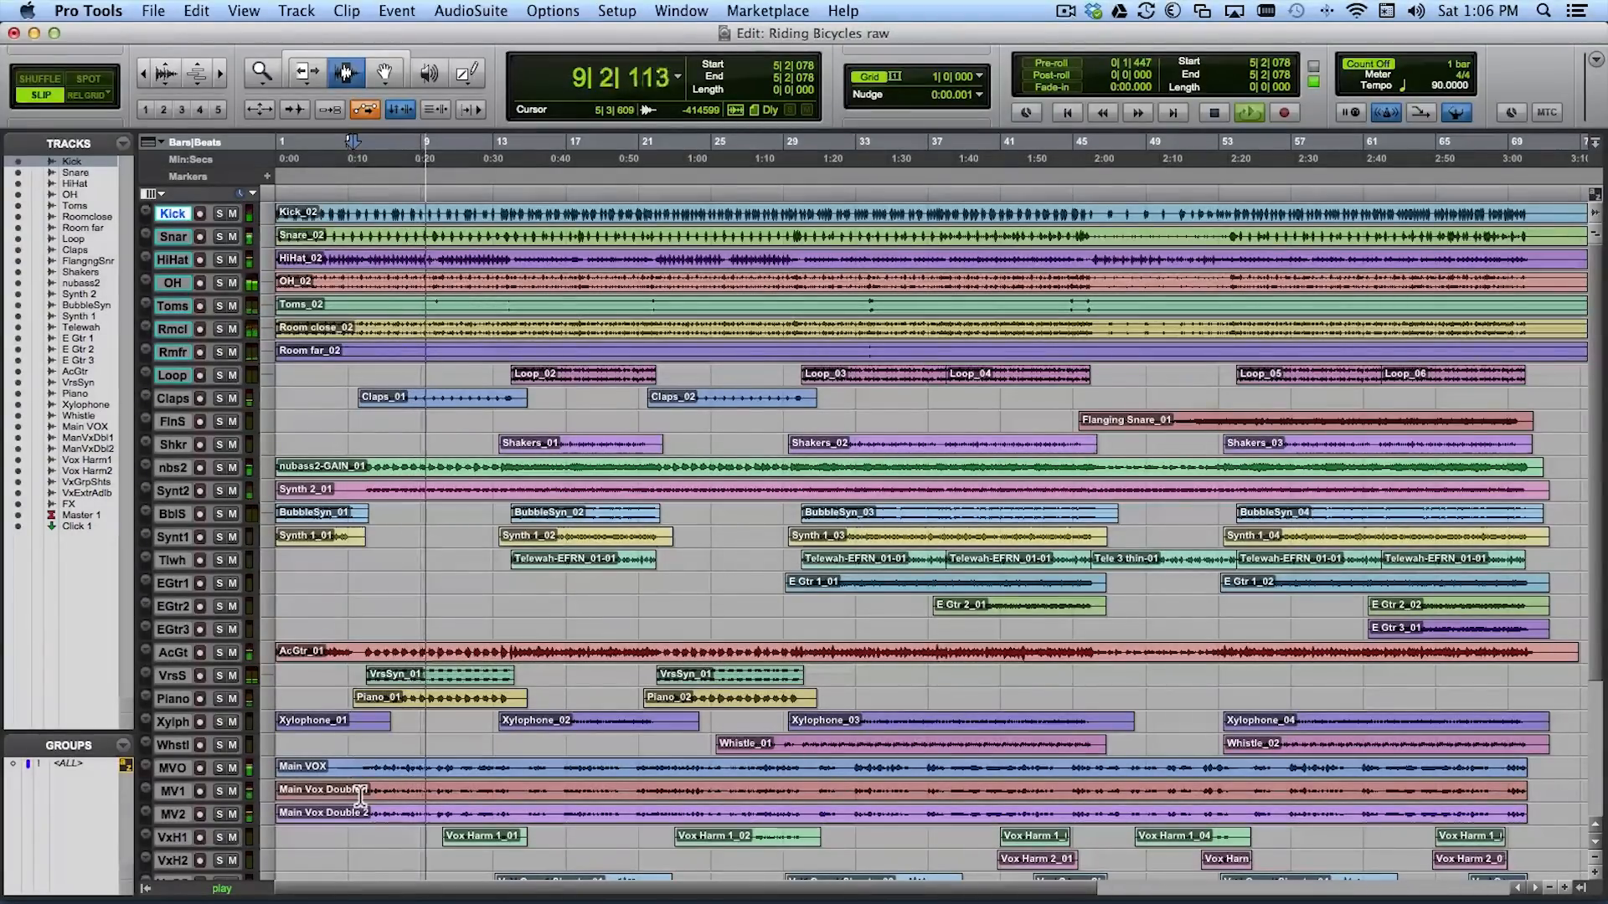
# - Stop playback, switch to the Mix window and start a new group from the Kick through Room far tracks
pyautogui.press('space')
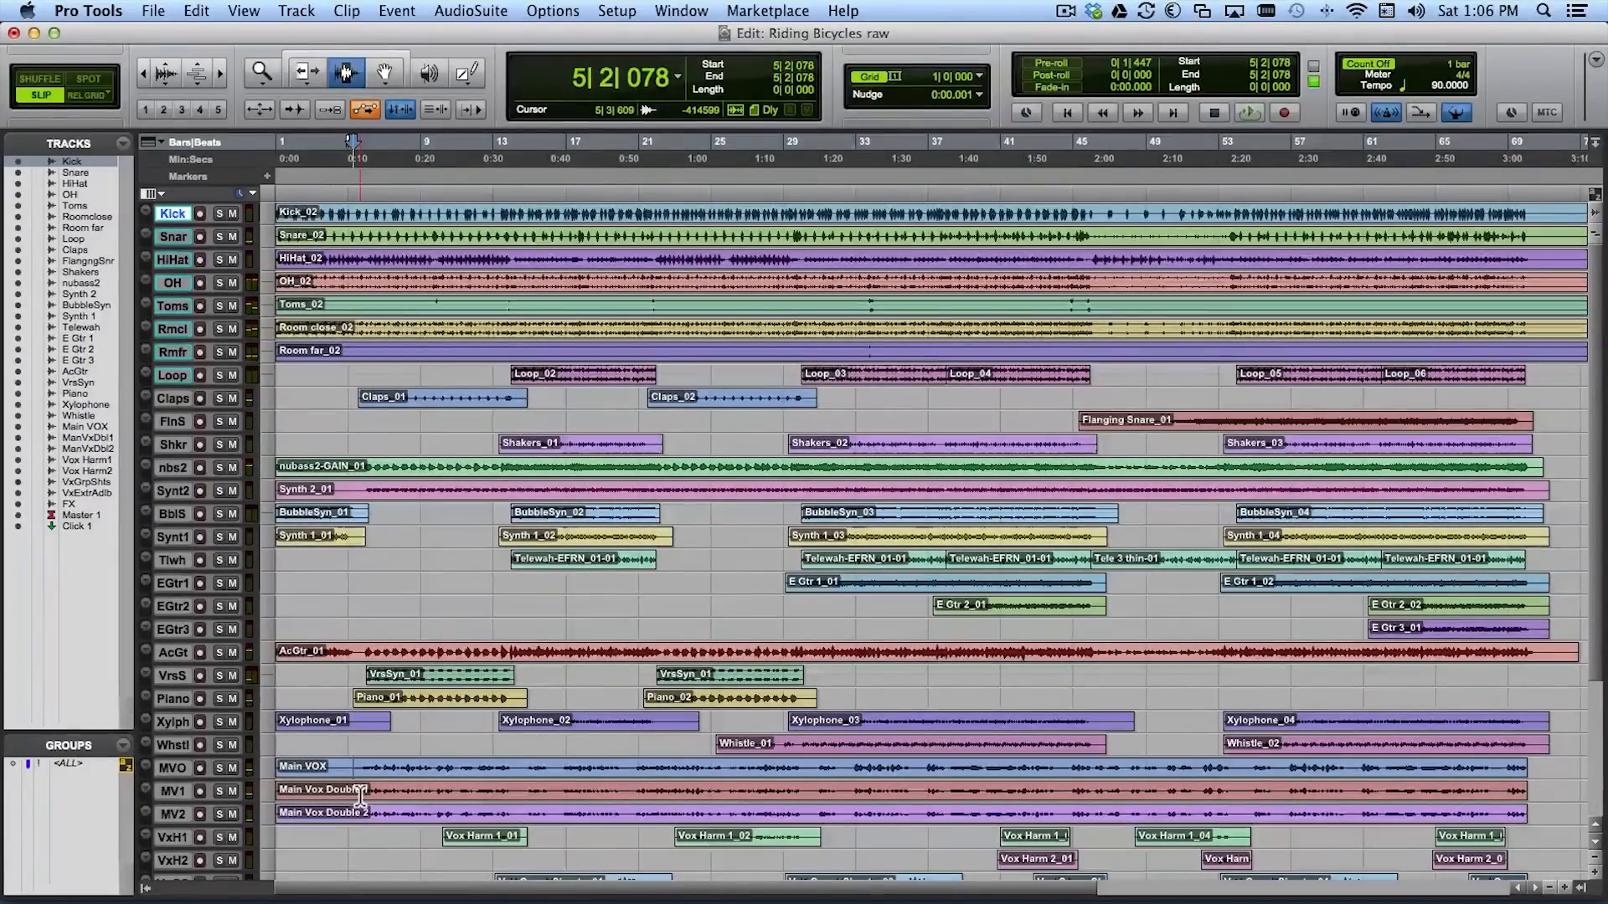
pyautogui.press('super+equal')
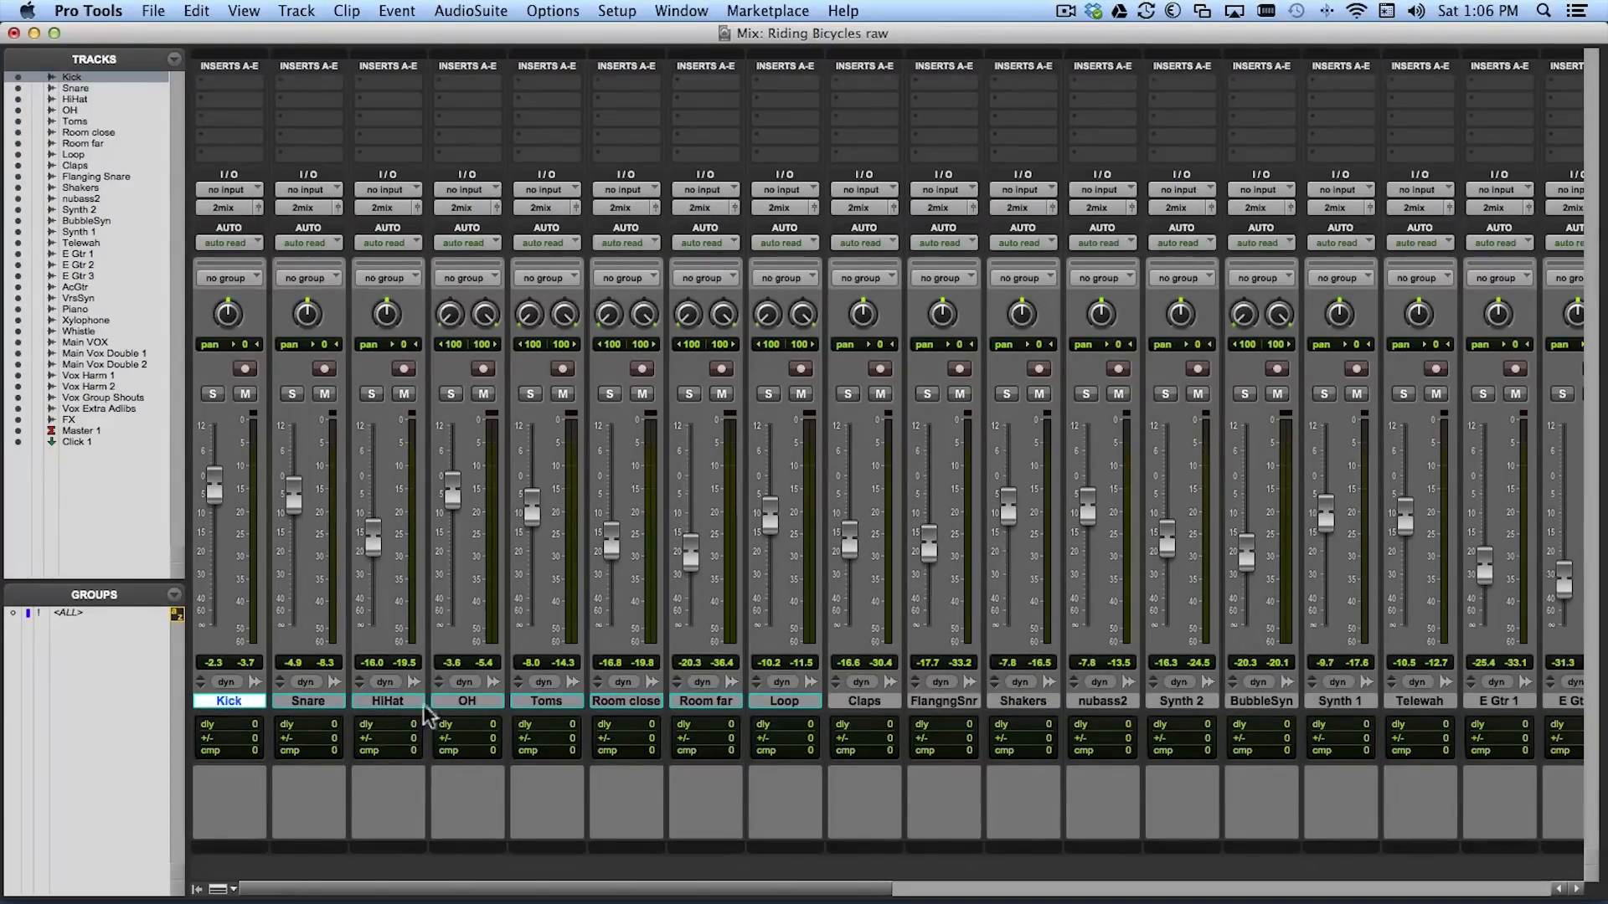
pyautogui.keyDown('shift'); pyautogui.click(703, 702); pyautogui.keyUp('shift')
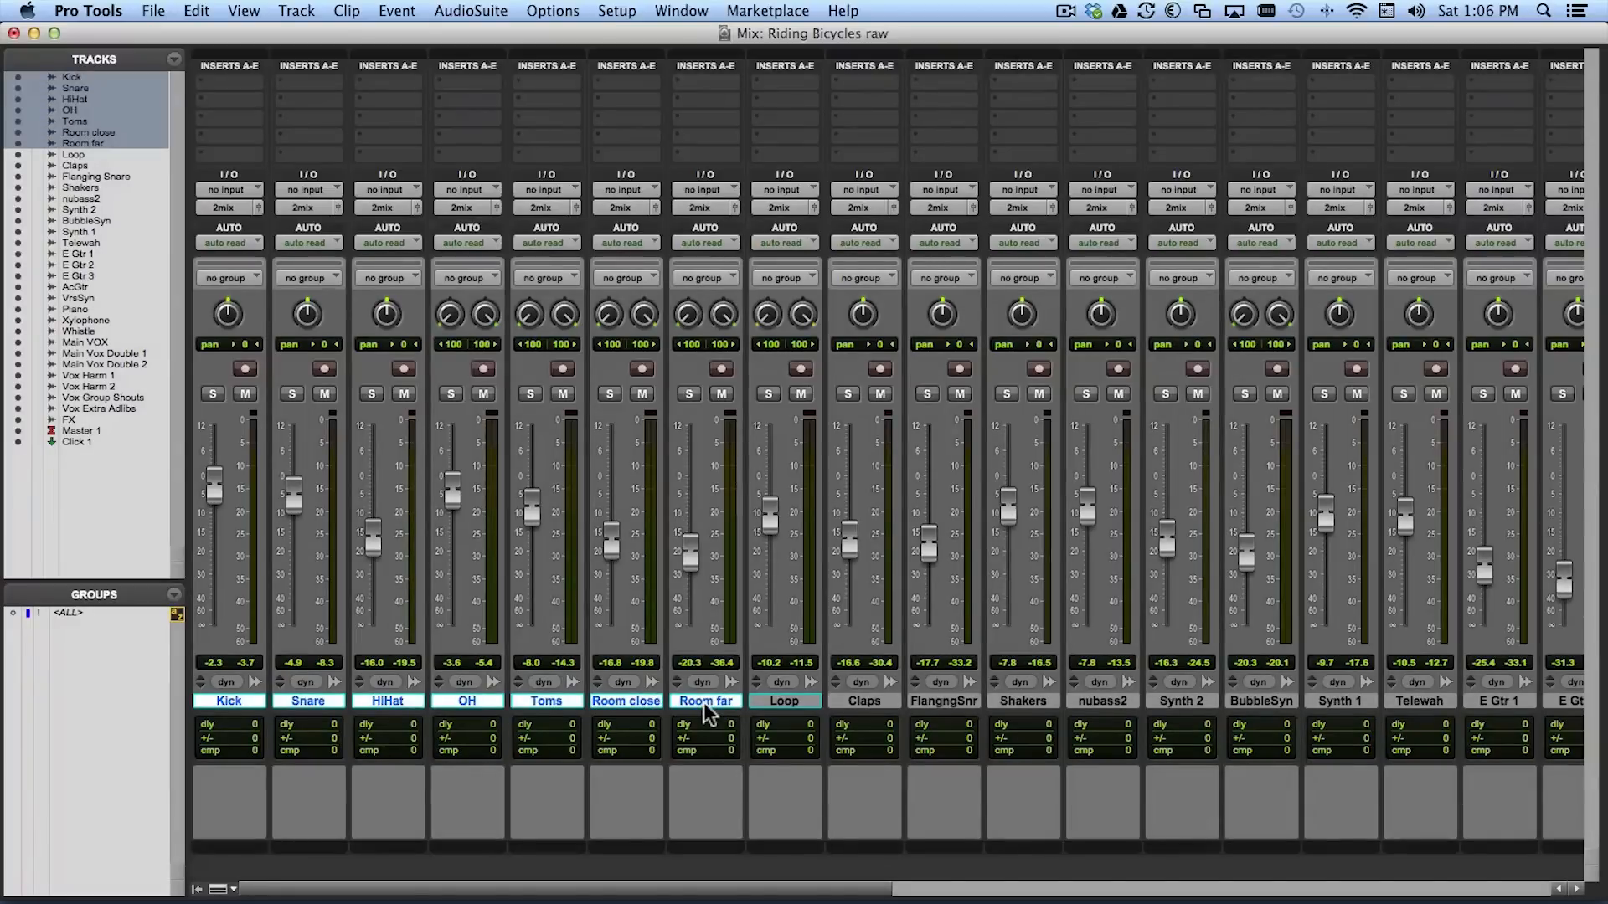
pyautogui.click(174, 594)
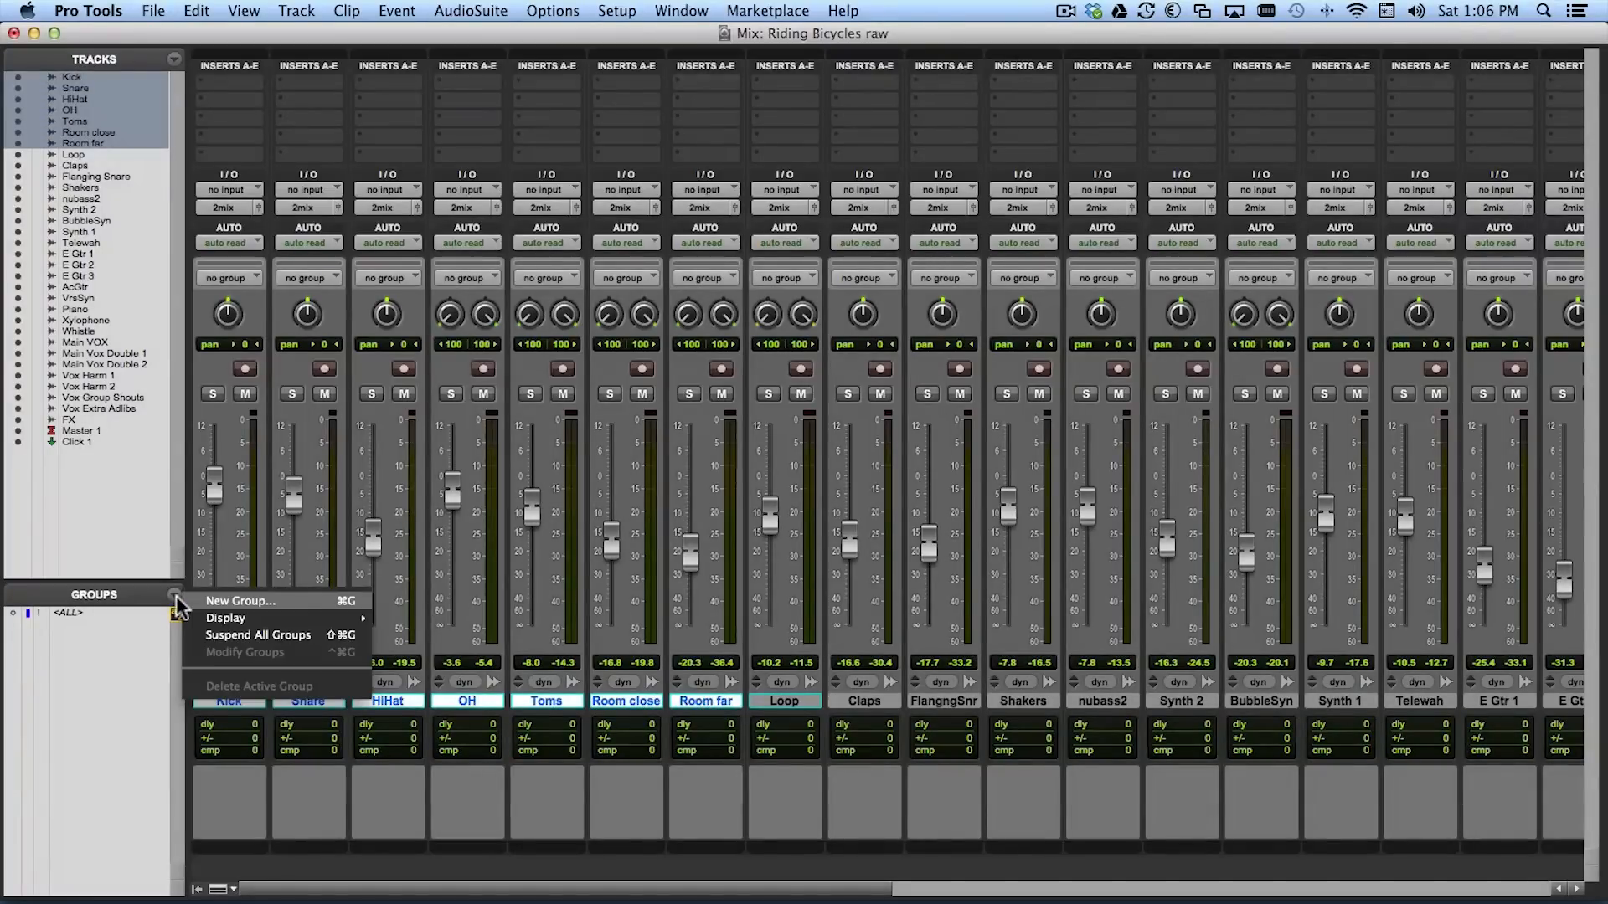
pyautogui.click(306, 600)
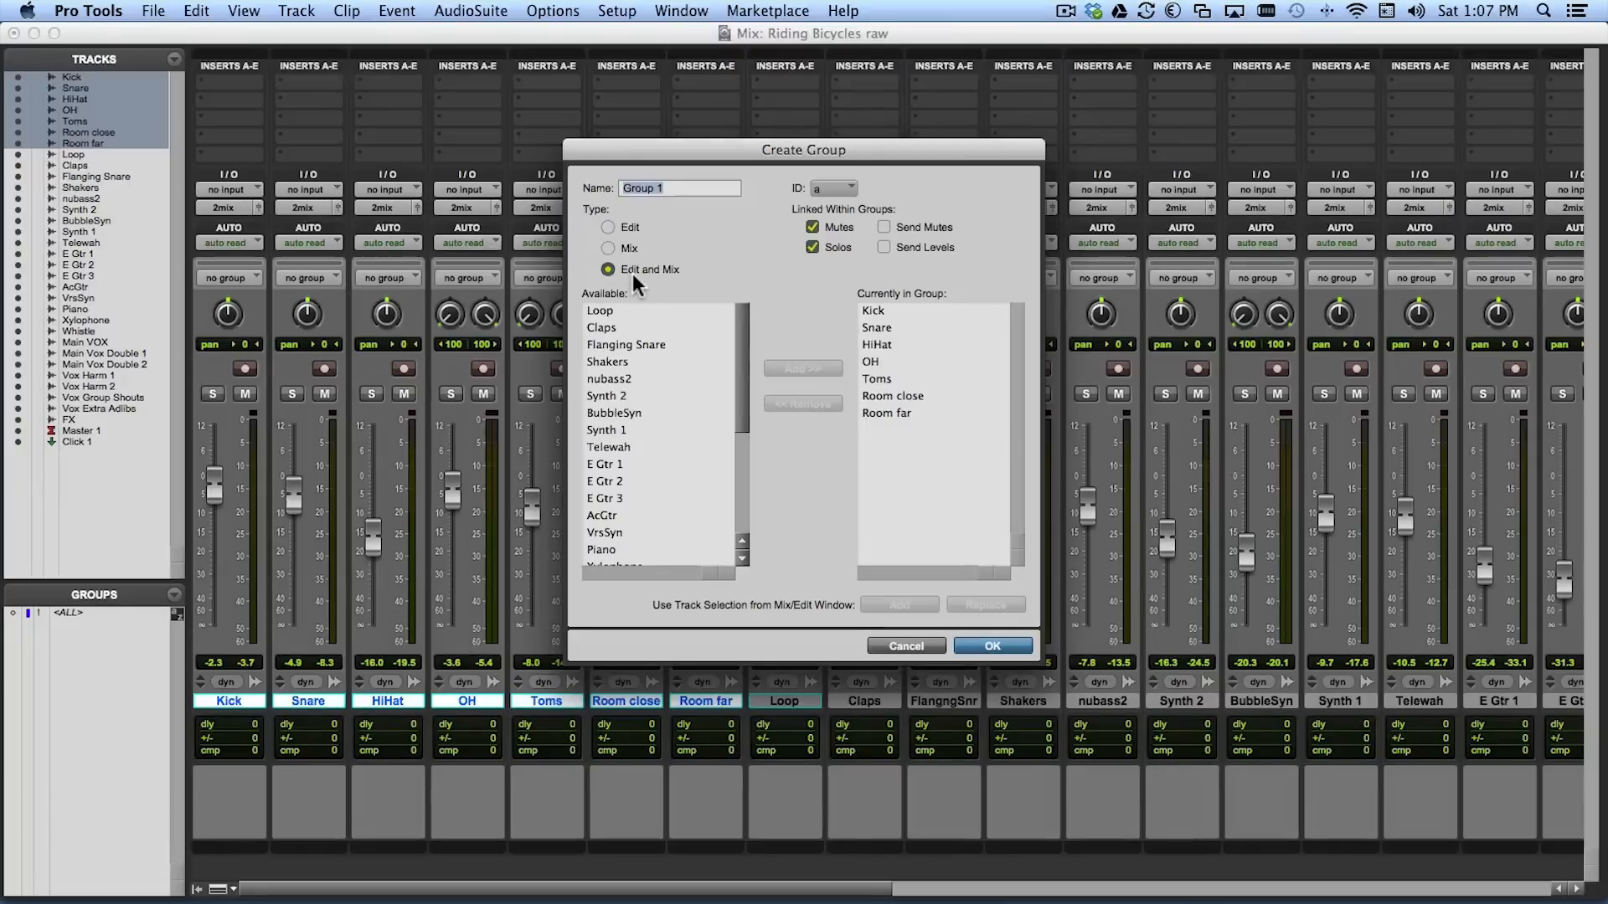
# - Remove Room far from the new group's track list and add it back
pyautogui.click(885, 414)
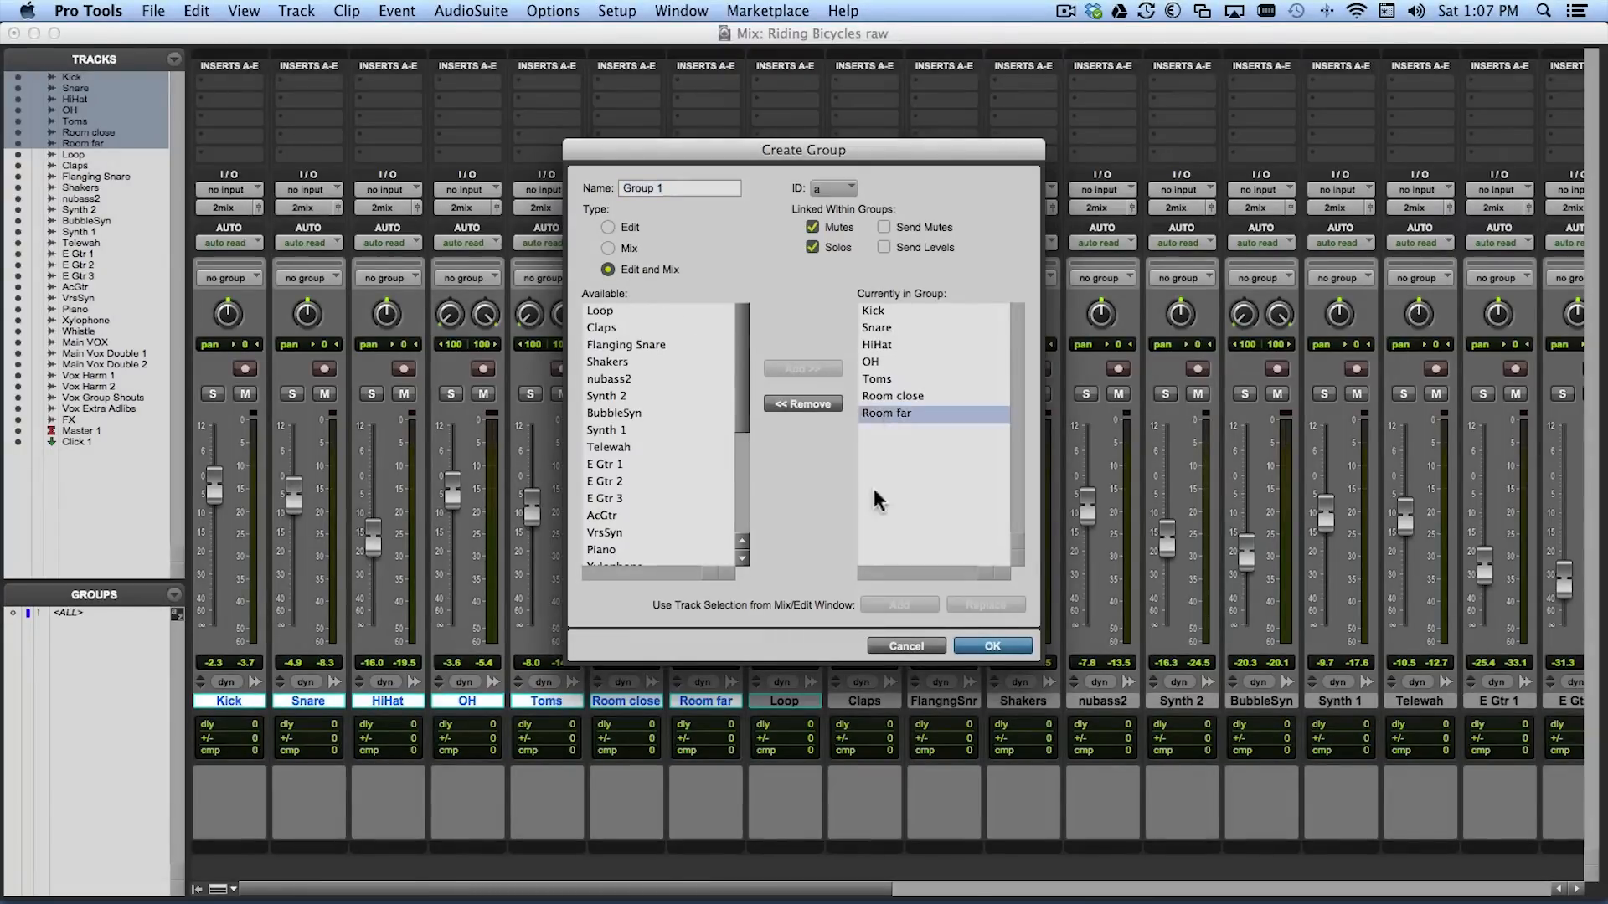
pyautogui.click(809, 405)
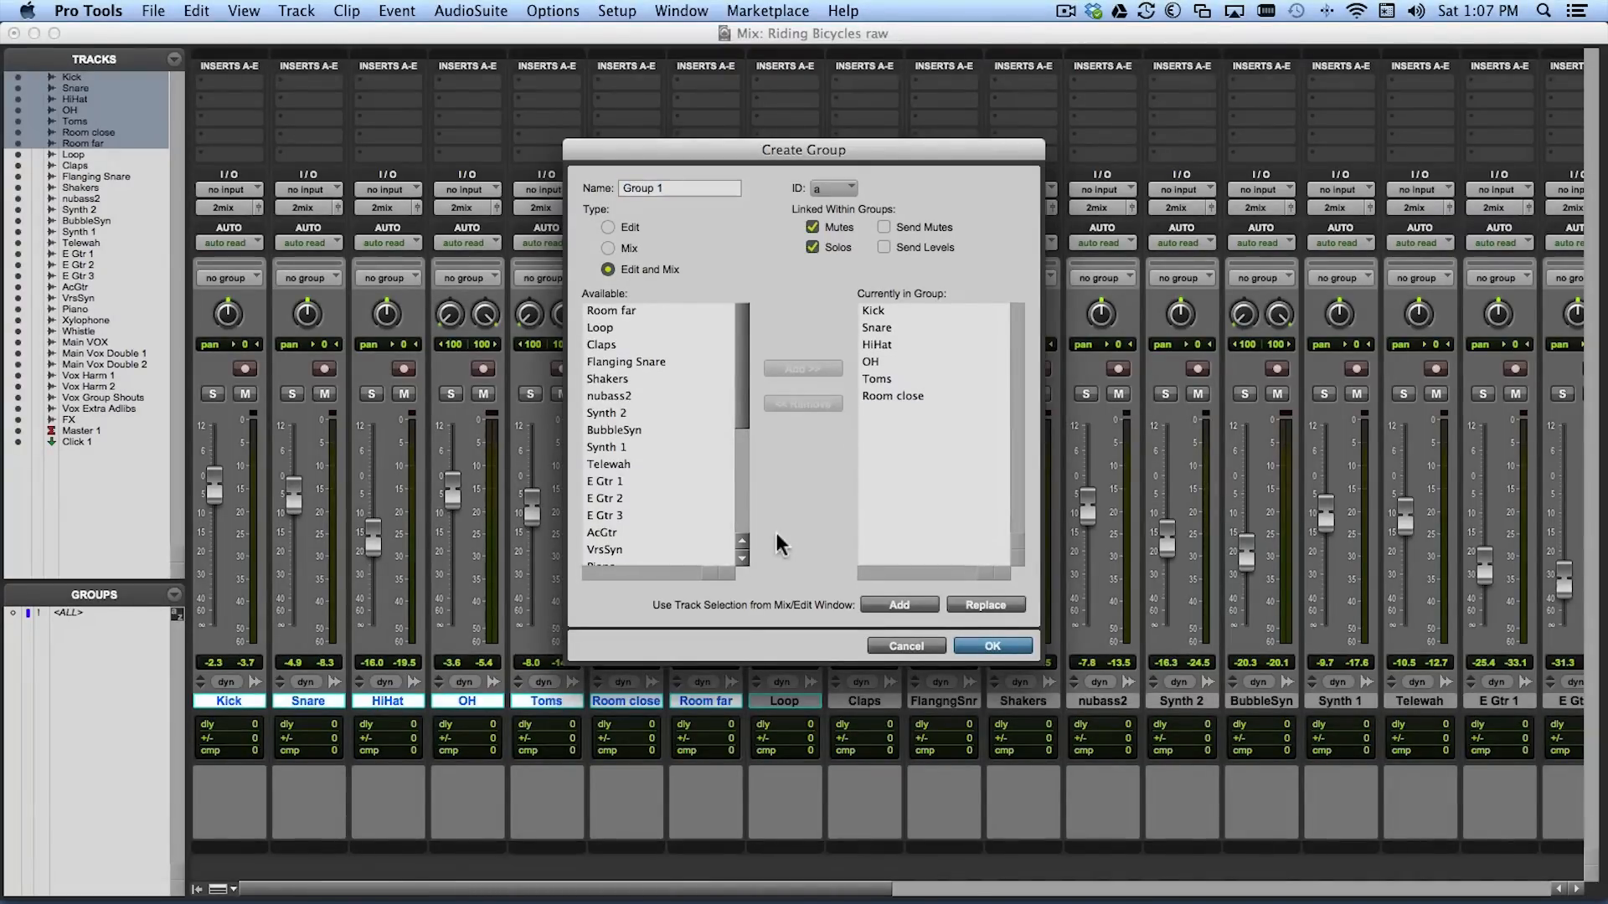
pyautogui.click(639, 312)
pyautogui.click(805, 370)
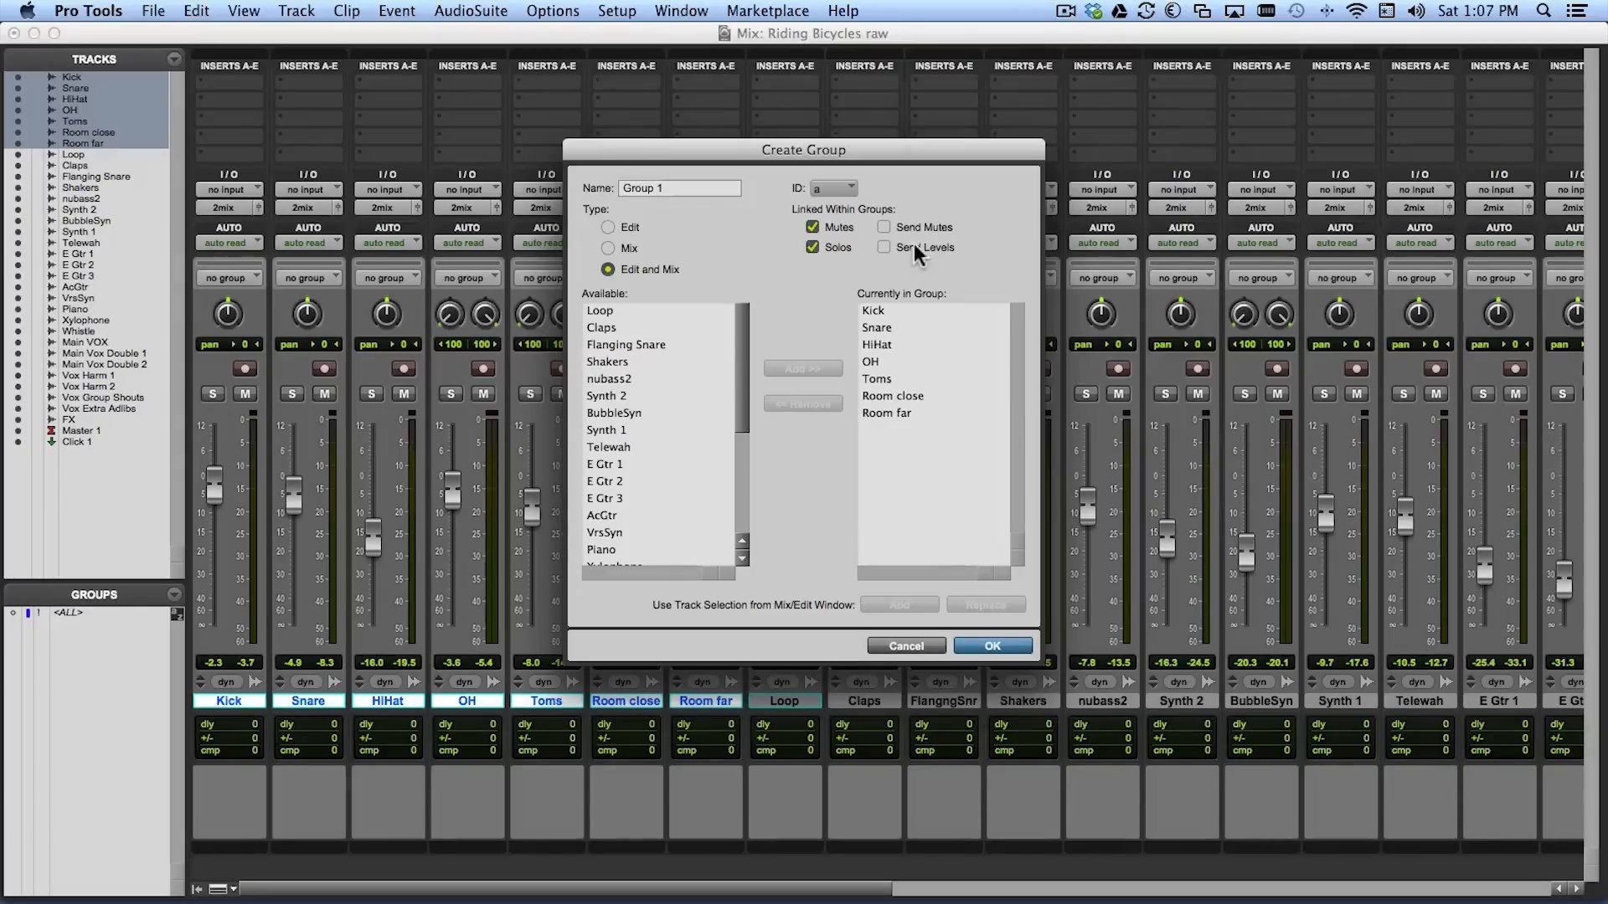
# - Name the new group kit, assign it ID k and create it
pyautogui.doubleClick(702, 195)
pyautogui.moveTo(706, 185); pyautogui.dragTo(563, 191)
pyautogui.write('k')
pyautogui.click(834, 188)
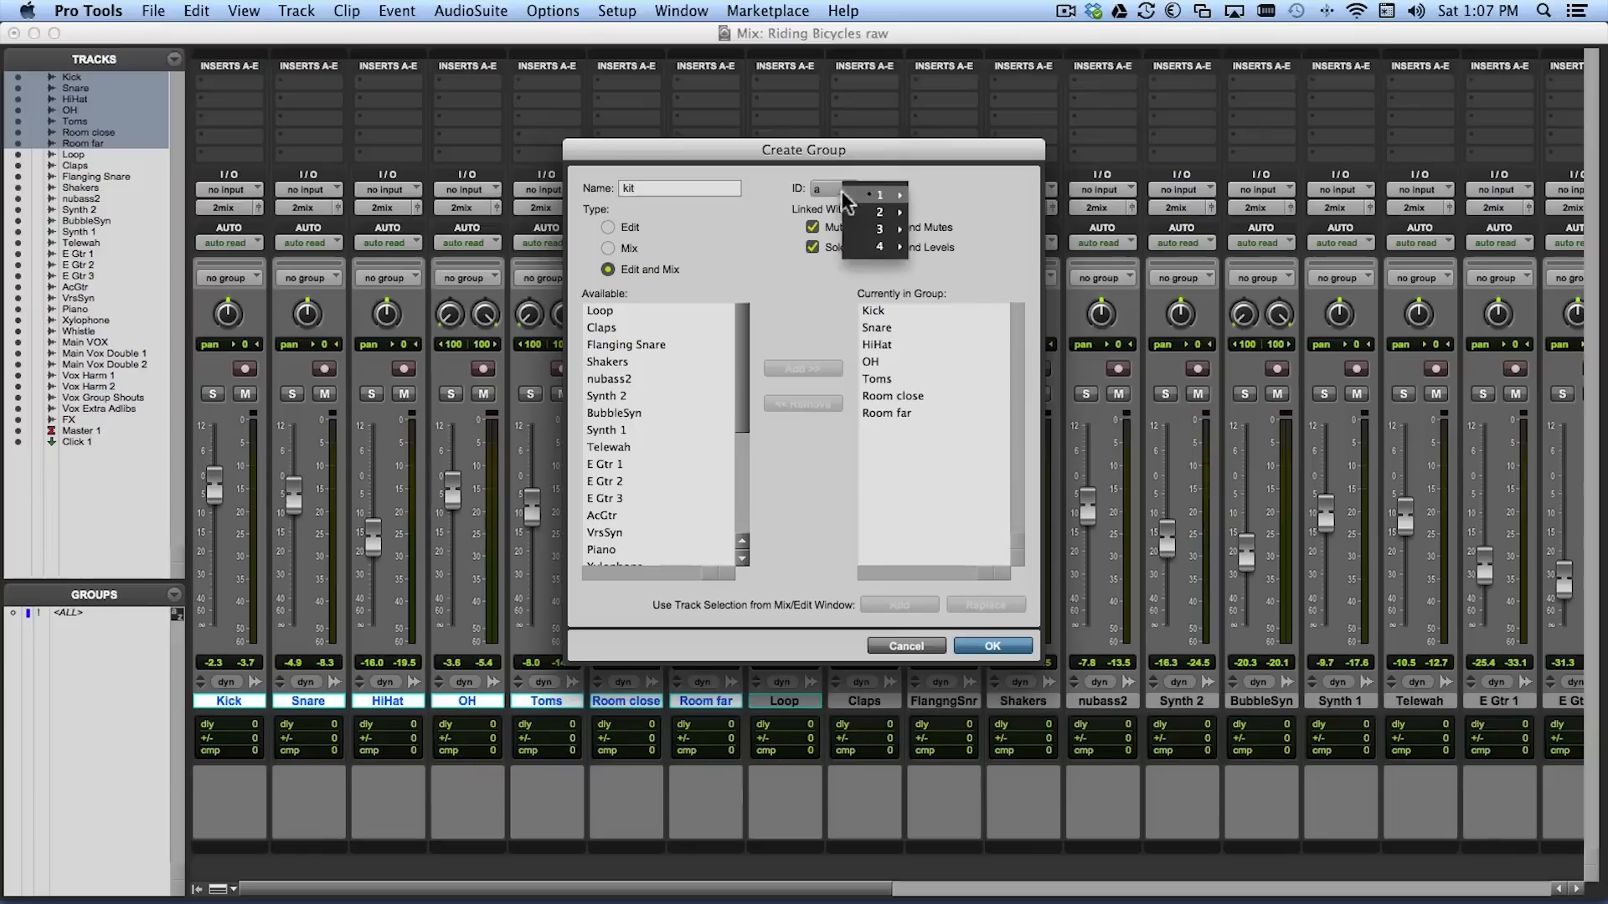
pyautogui.moveTo(880, 195)
pyautogui.click(937, 369)
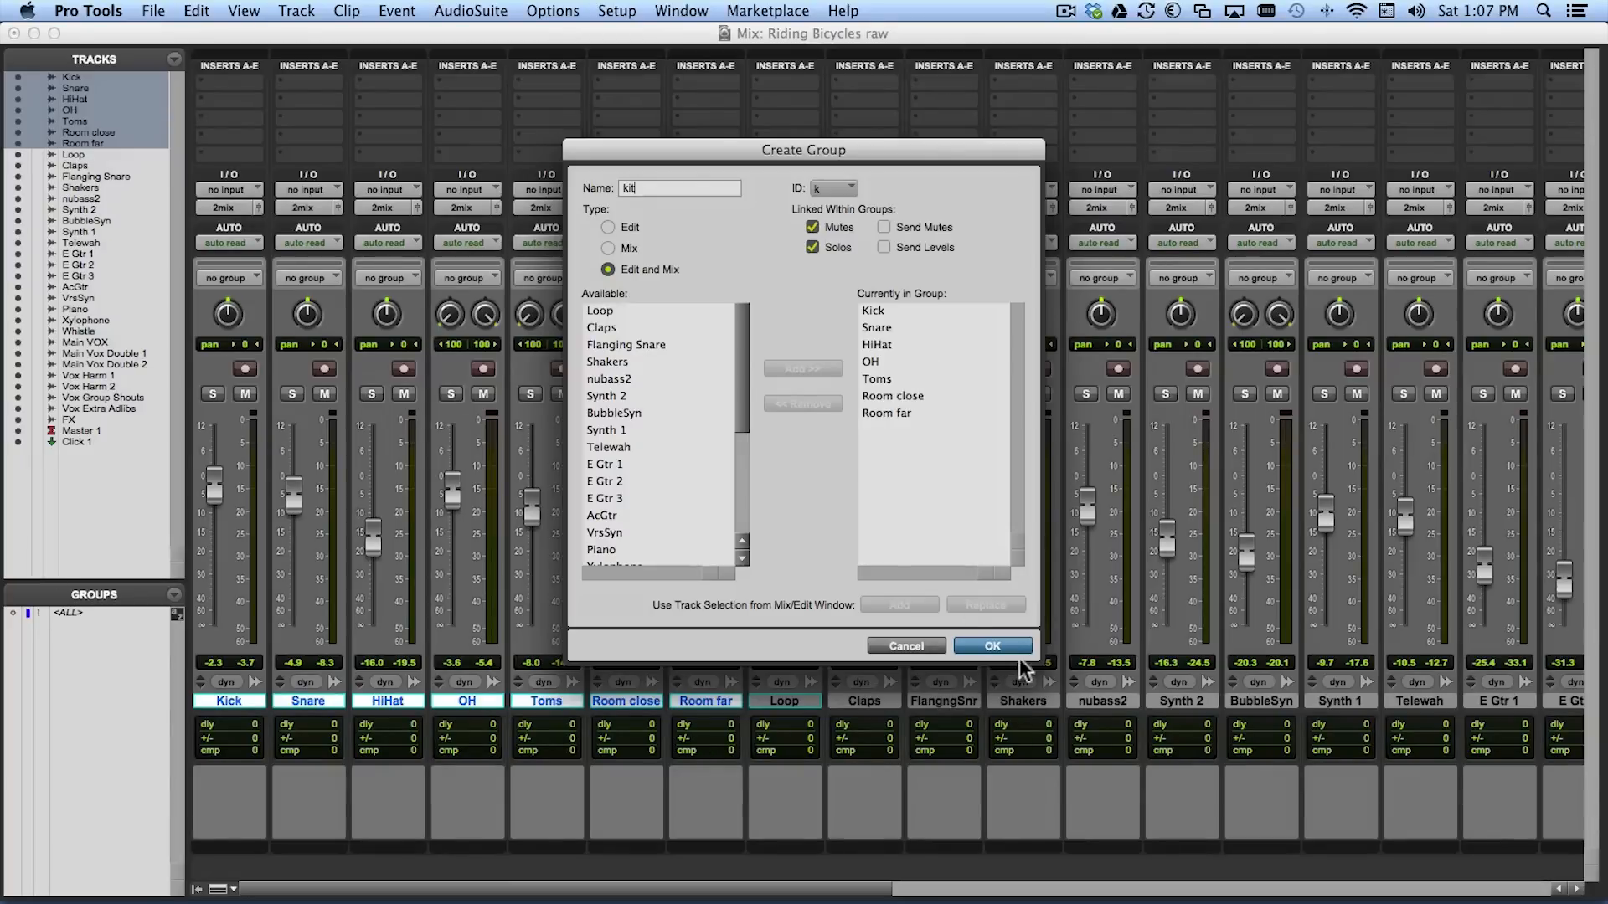
pyautogui.click(993, 647)
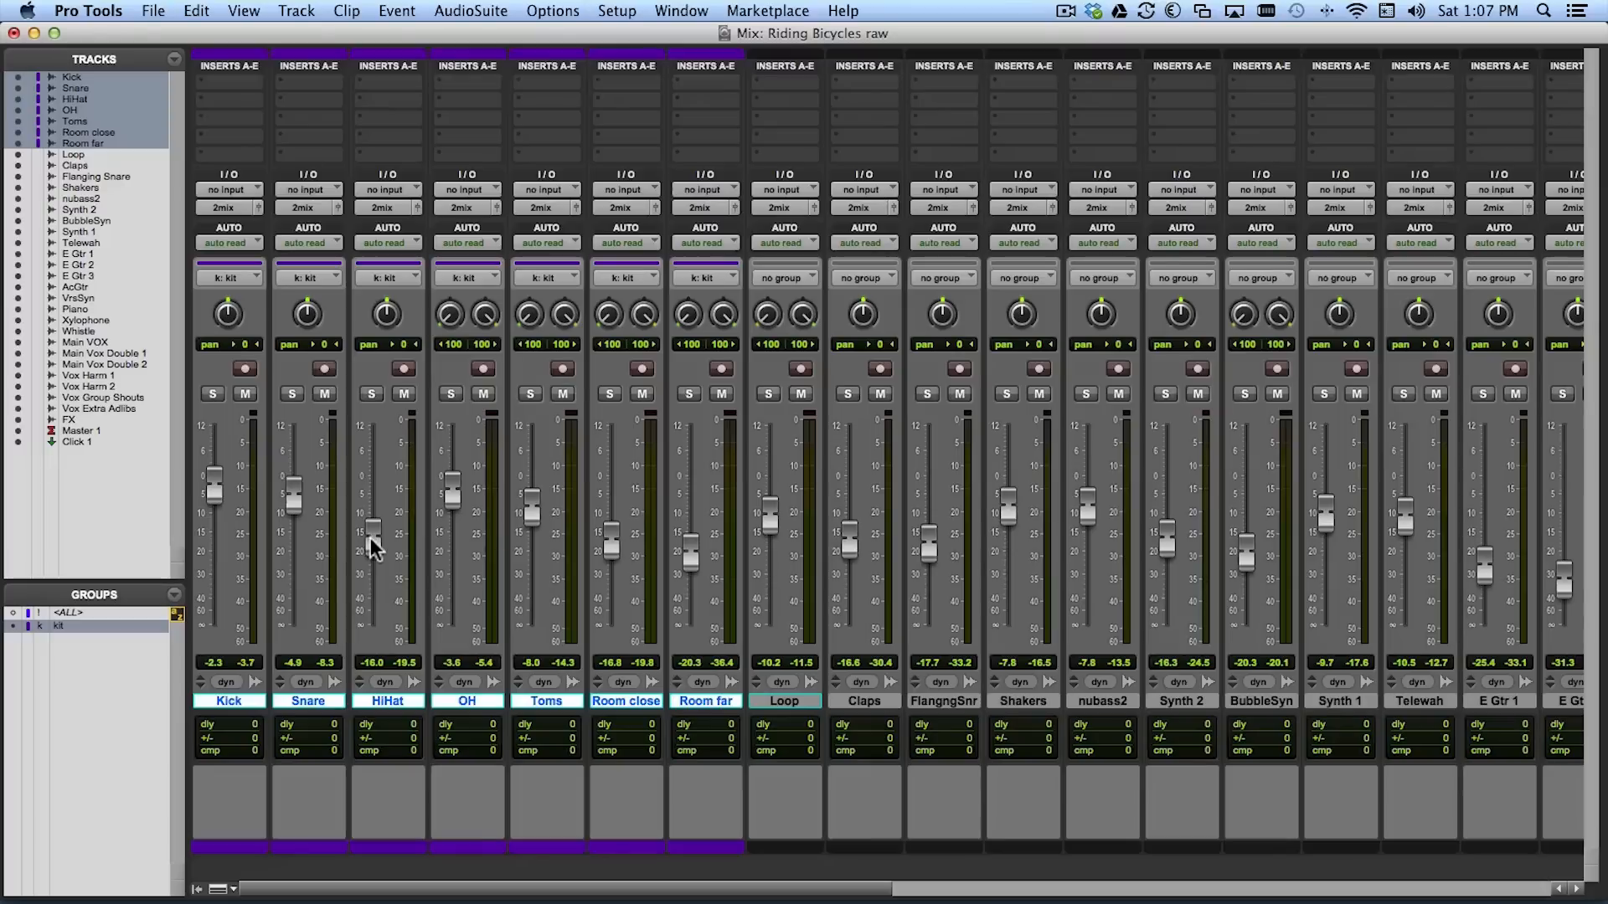
# - Test the kit group from the HiHat channel by moving its fader and toggling solo and mute on and off
pyautogui.moveTo(370, 539)
pyautogui.mouseDown()
pyautogui.moveTo(370, 554)
pyautogui.moveTo(370, 538)
pyautogui.mouseUp()
pyautogui.click(372, 395)
pyautogui.click(374, 396)
pyautogui.click(404, 394)
pyautogui.click(404, 394)
# - Lower the kit group's faders by bringing OH to about -5.2 dB, and toggle the group's mute and solo on and off
pyautogui.hscroll(2, 427, 494)
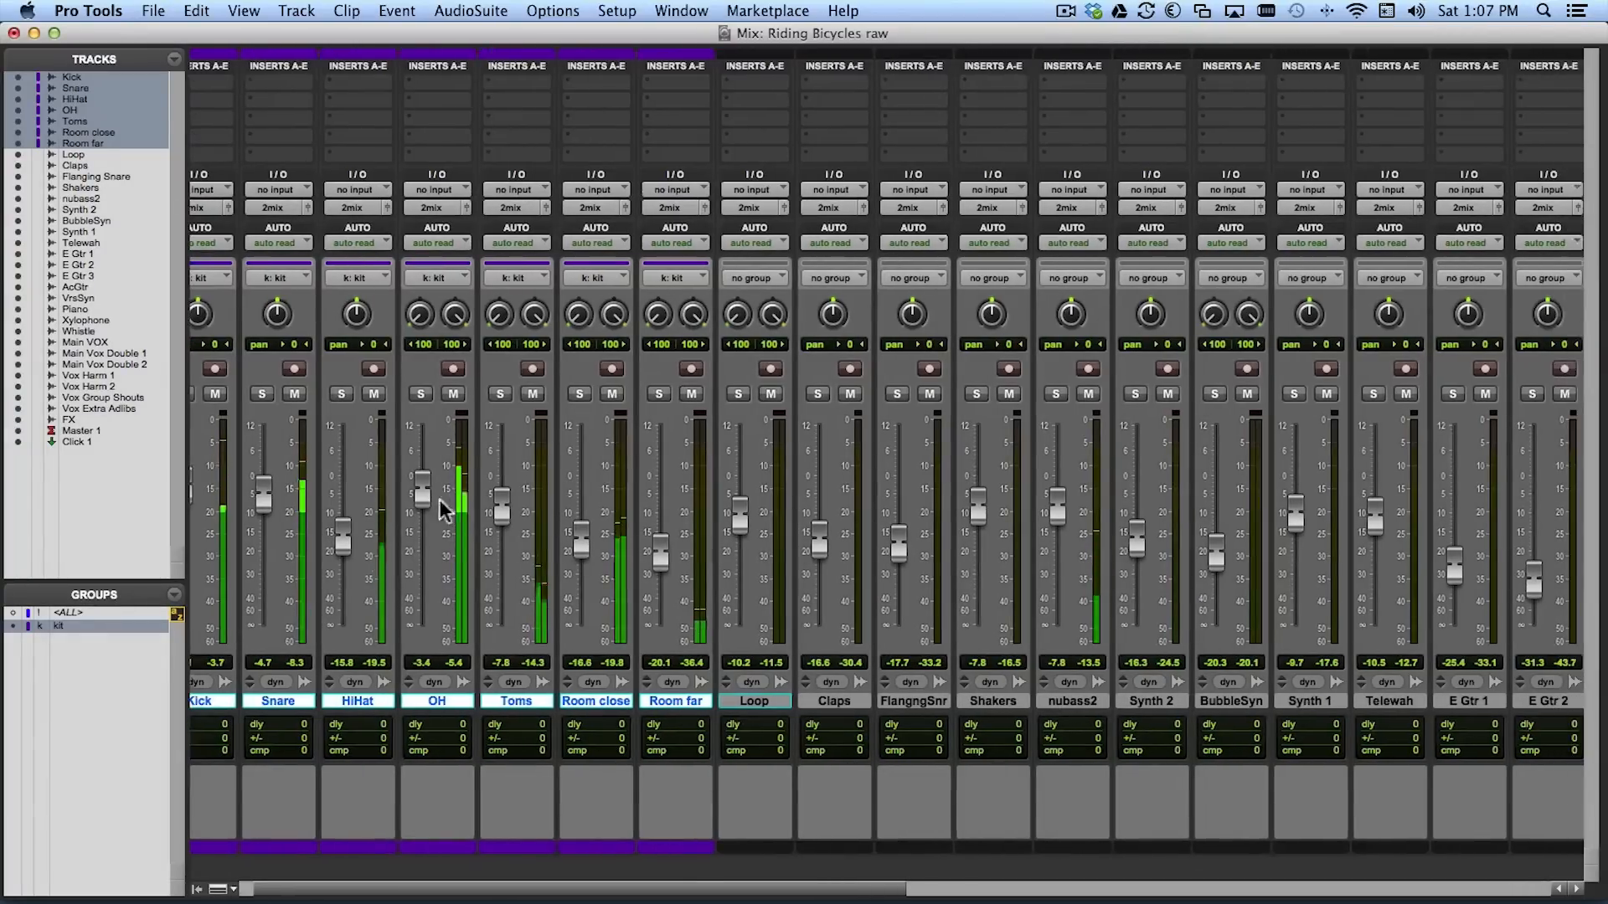
pyautogui.hscroll(-2, 444, 511)
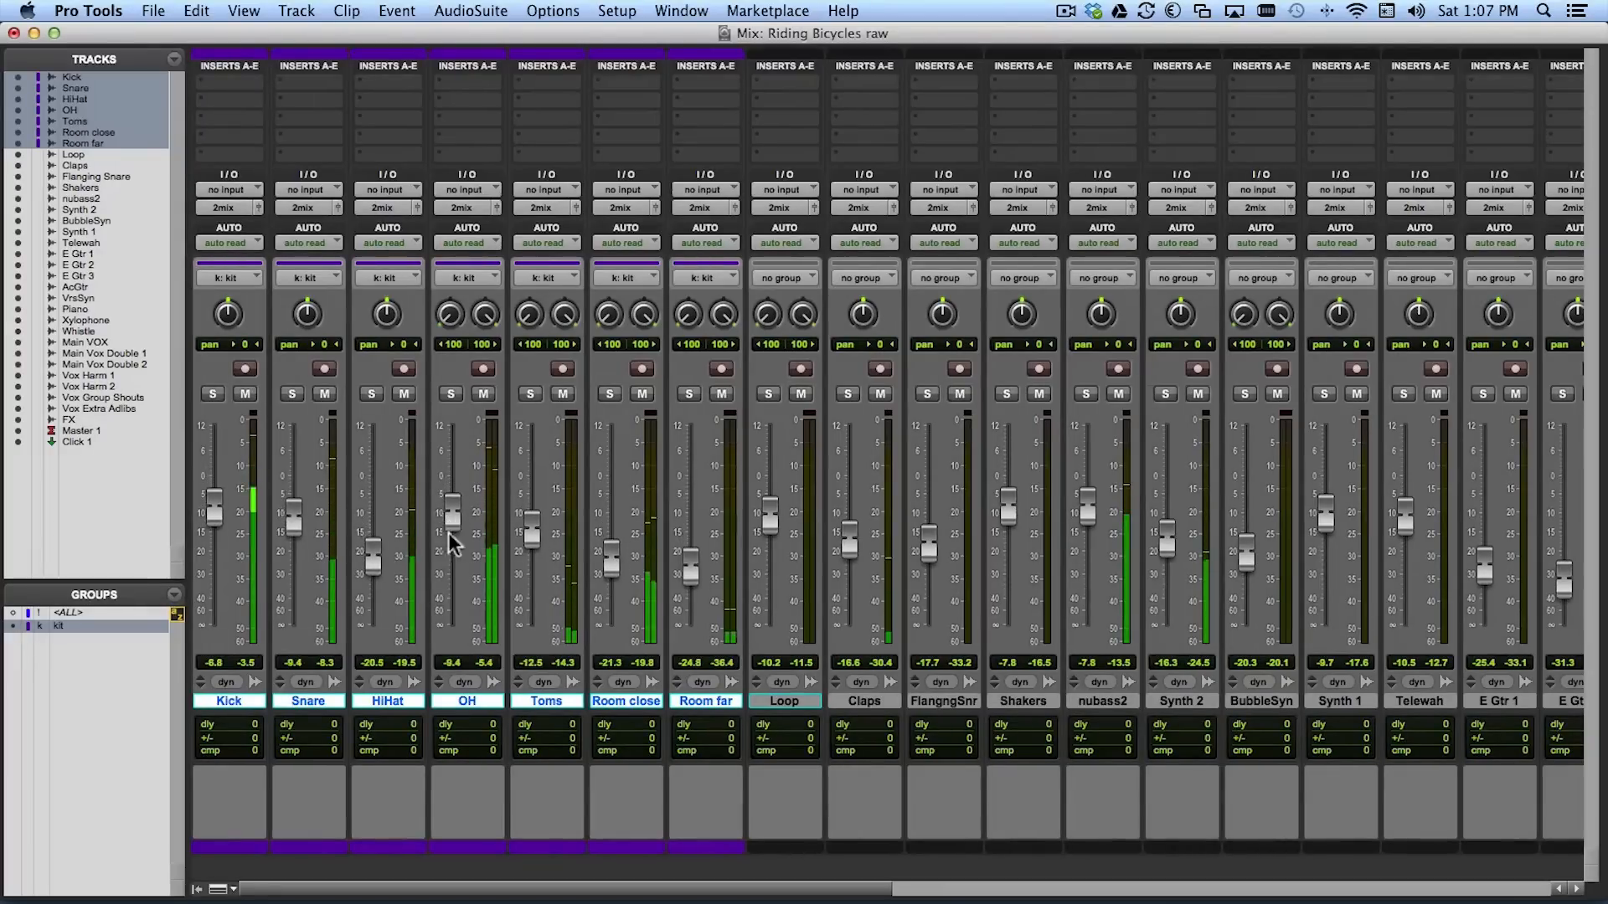
pyautogui.click(483, 394)
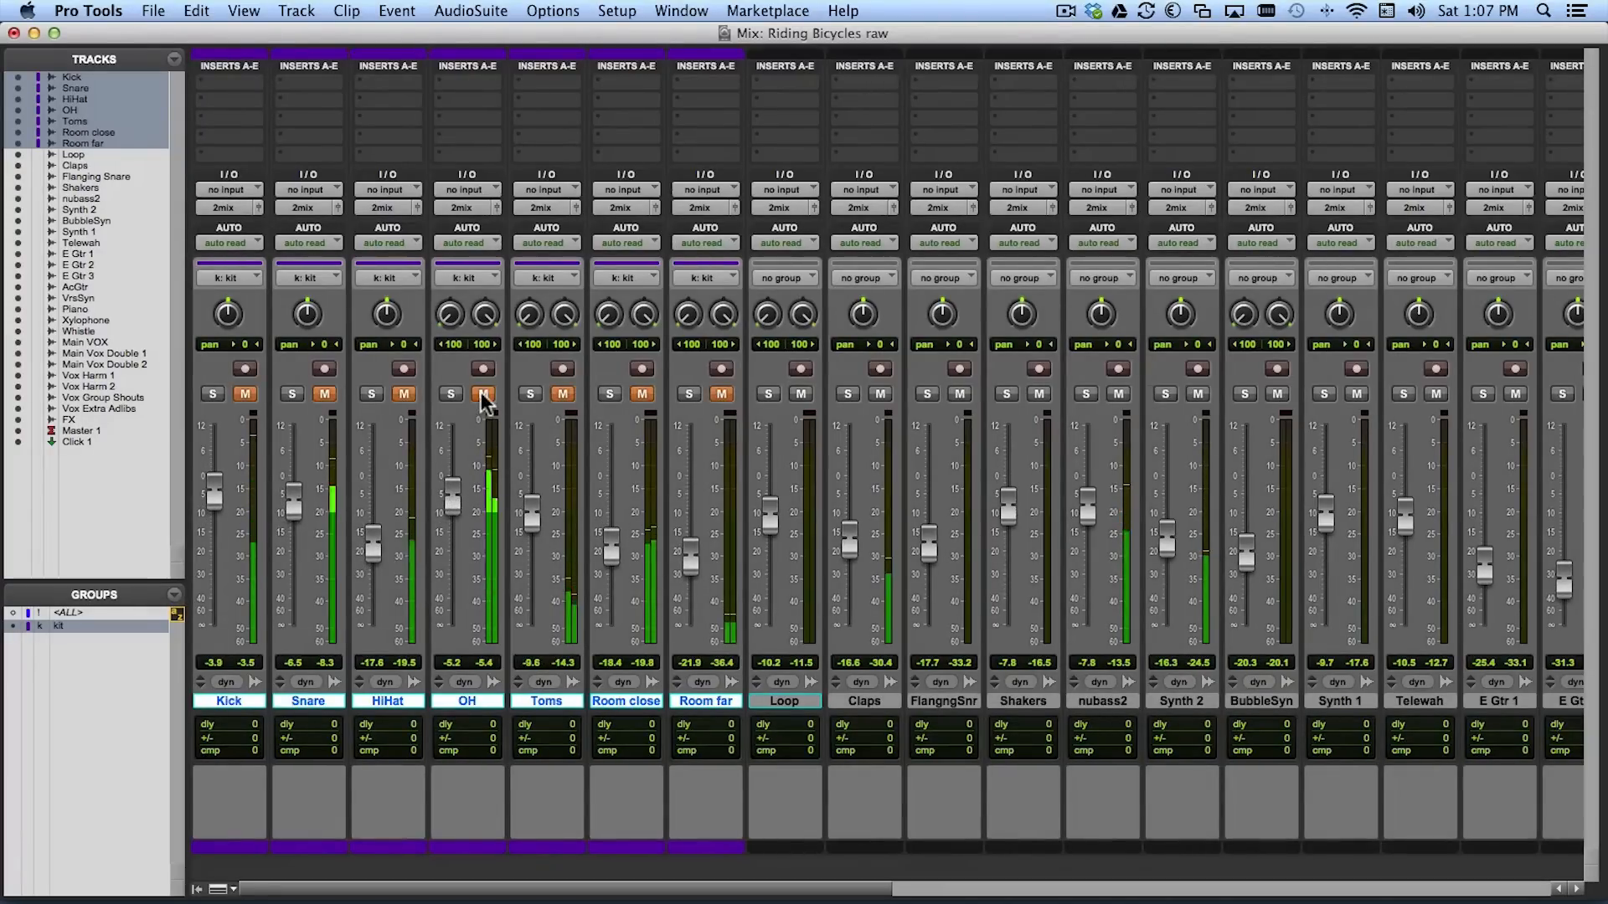
pyautogui.click(483, 394)
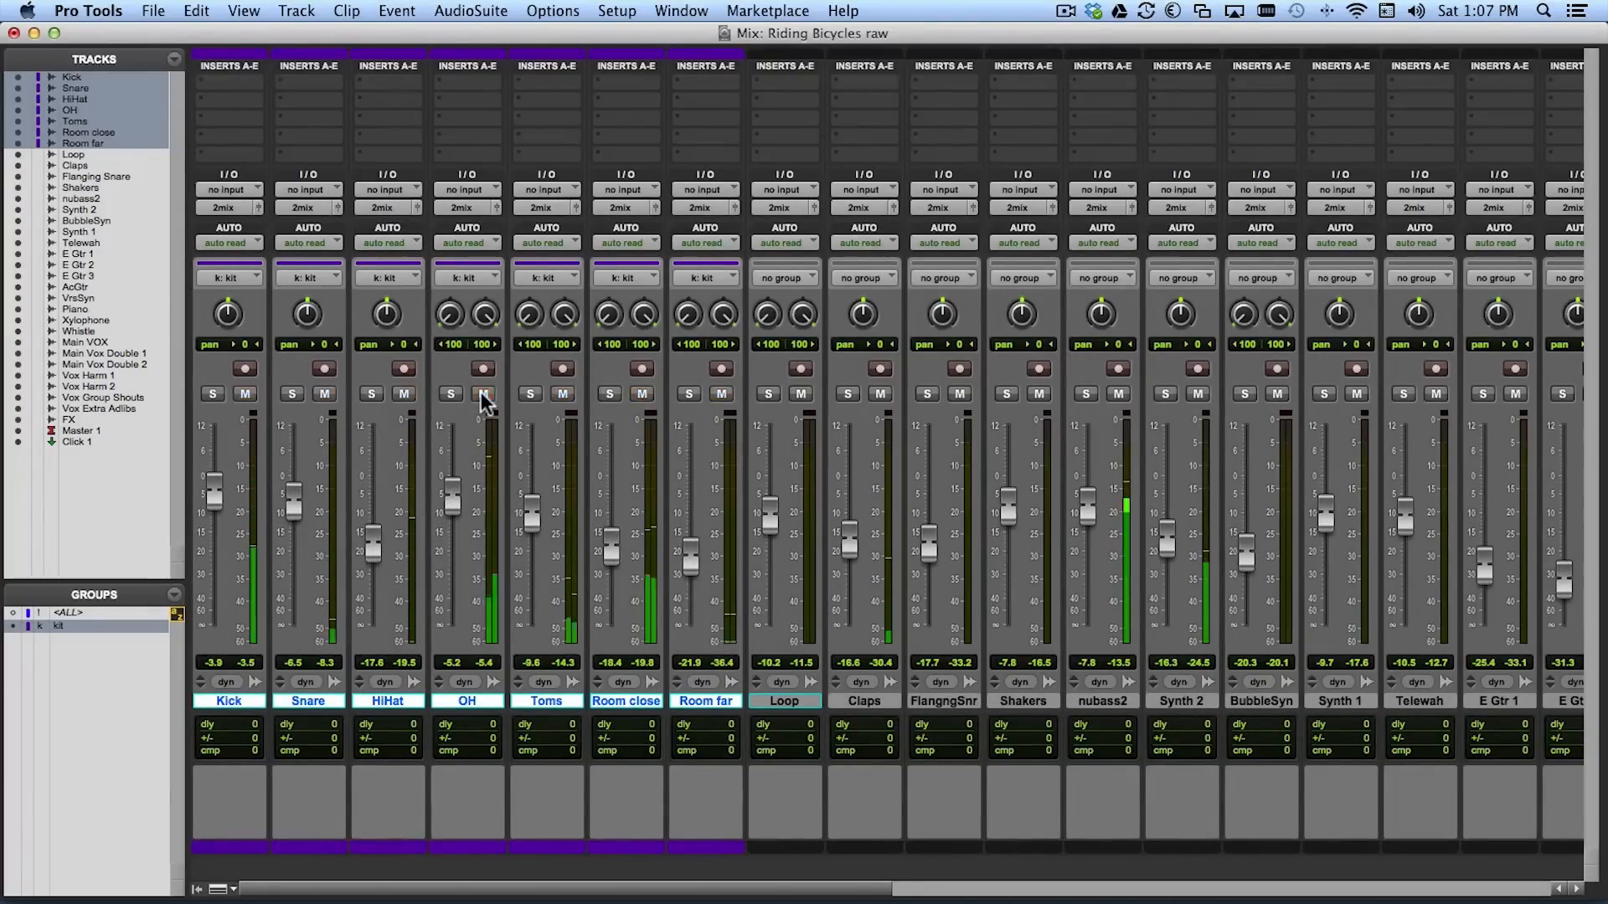
pyautogui.click(452, 395)
pyautogui.click(453, 395)
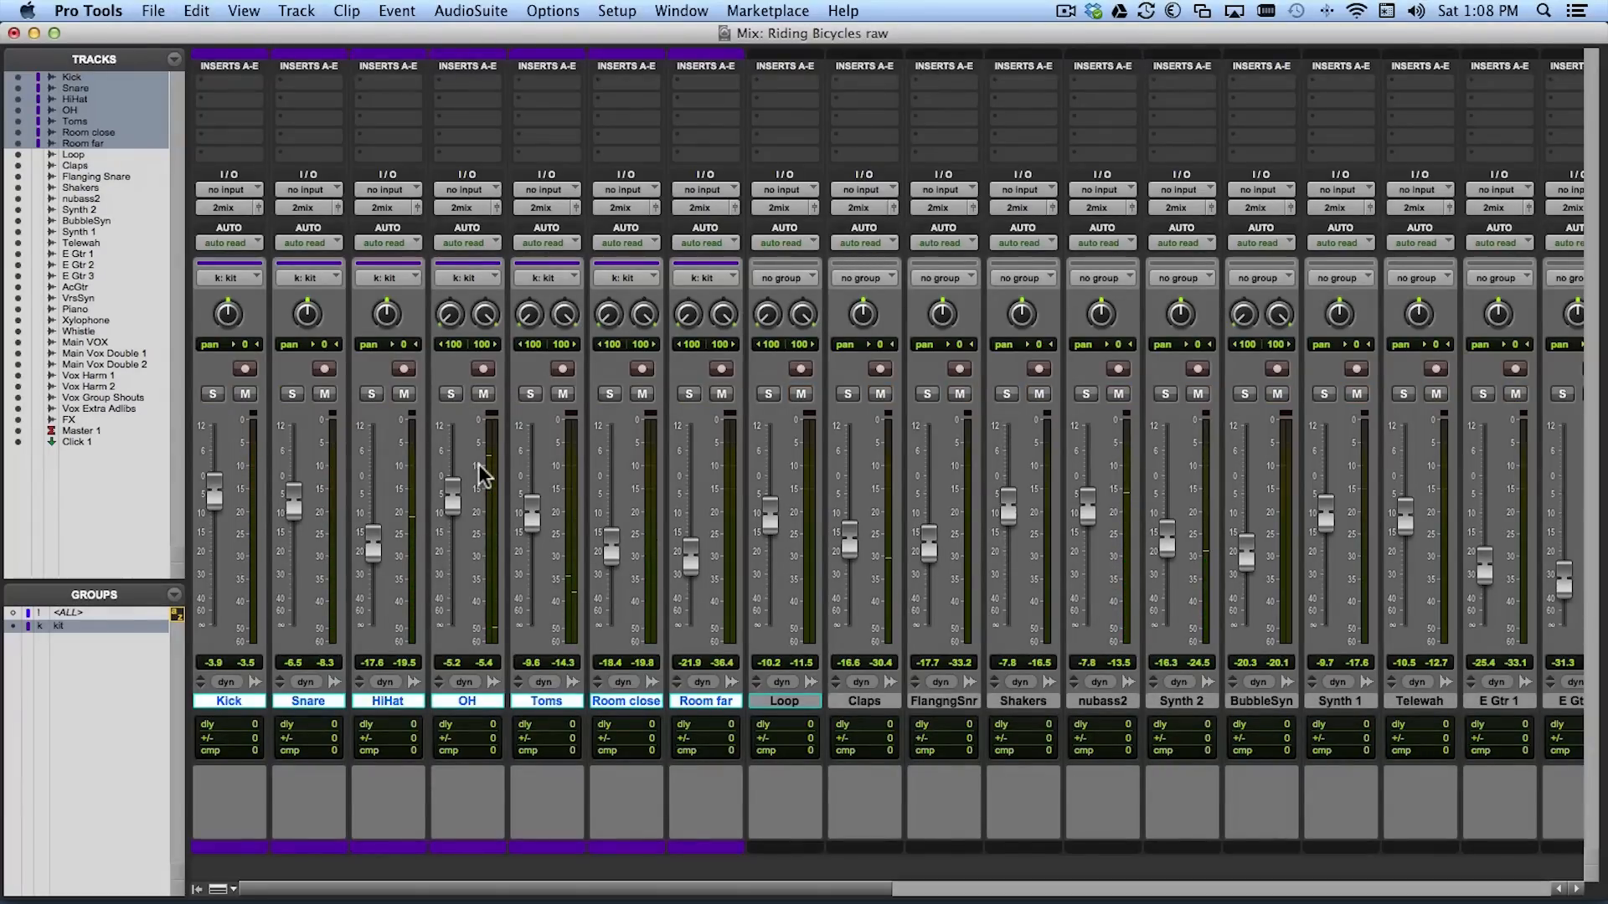
# - Create a group named Perc with ID p from the Loop and Claps tracks
pyautogui.hscroll(5, 847, 495)
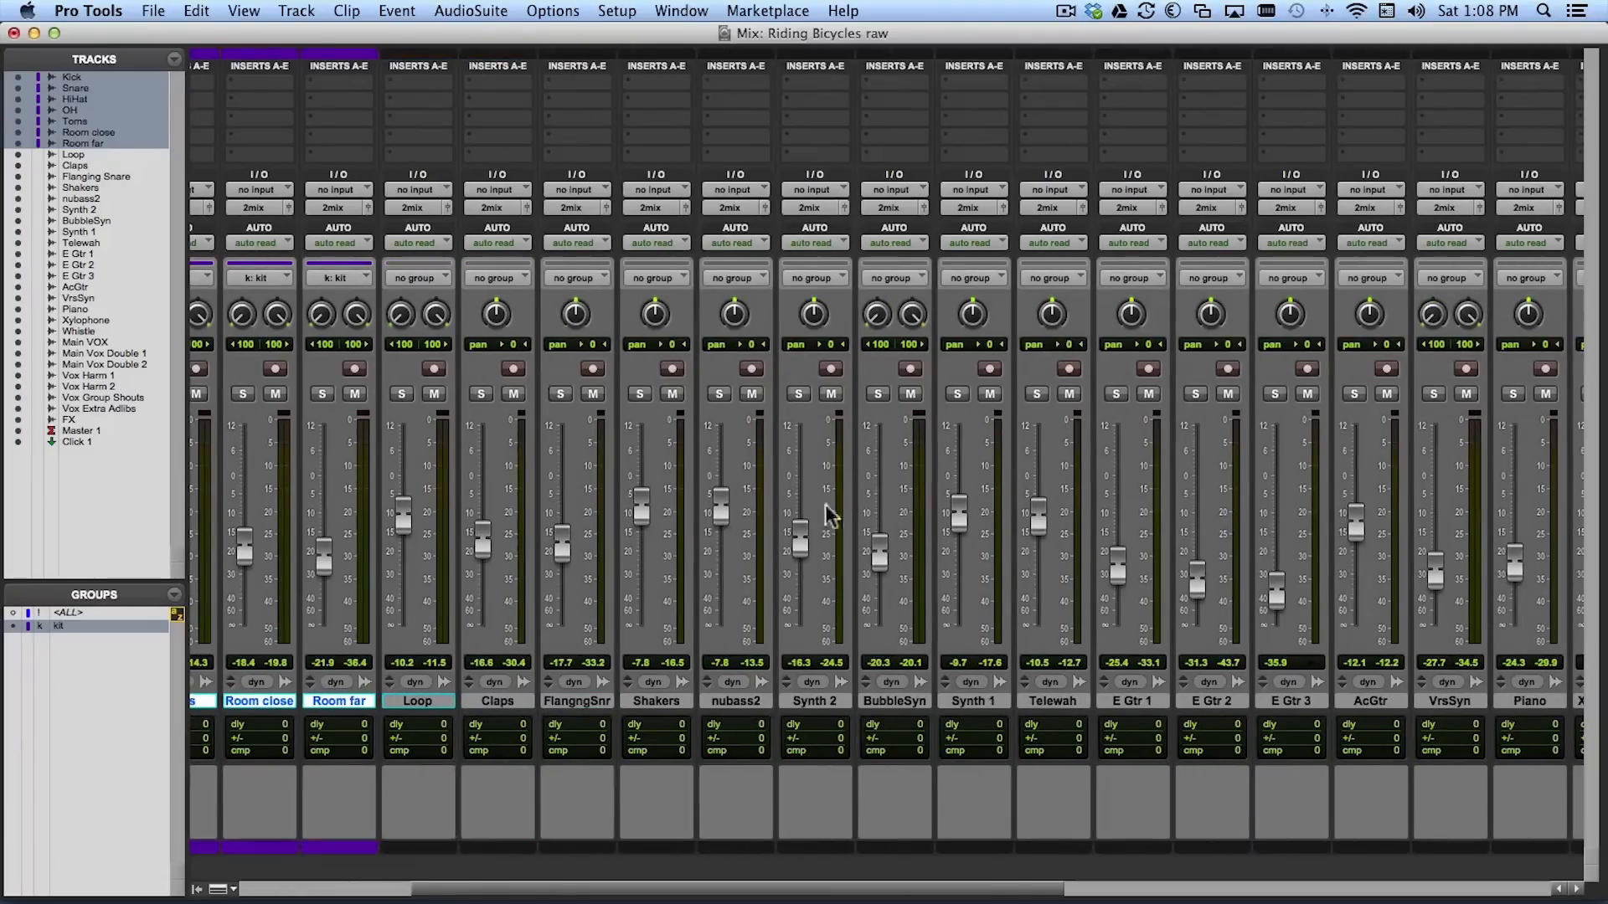
pyautogui.click(410, 702)
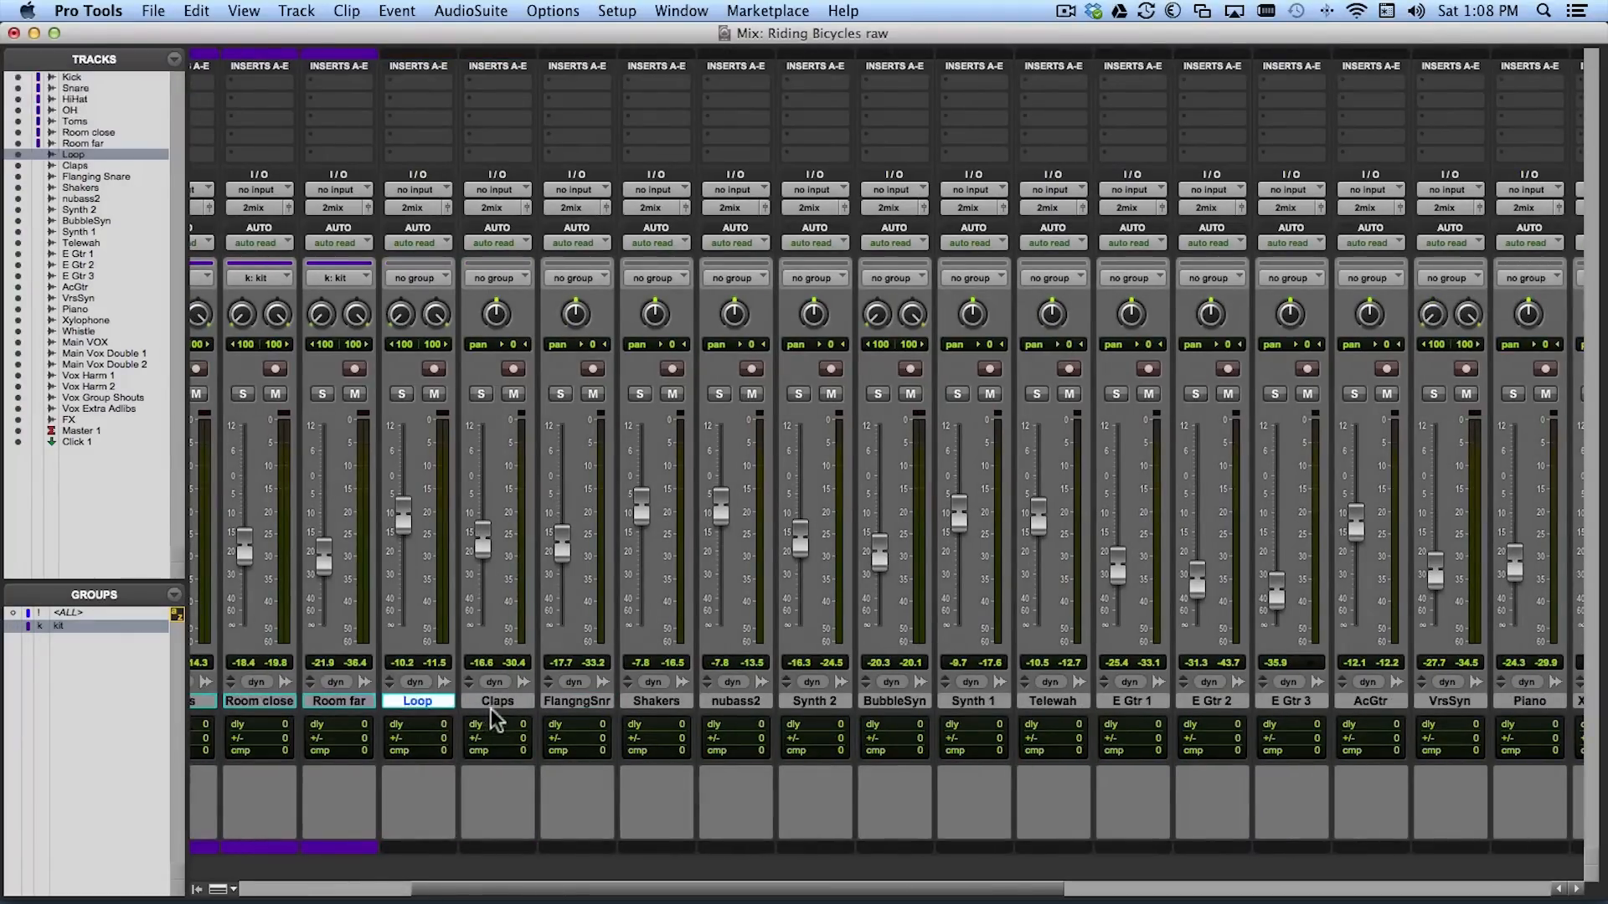
pyautogui.keyDown('shift'); pyautogui.click(494, 701); pyautogui.keyUp('shift')
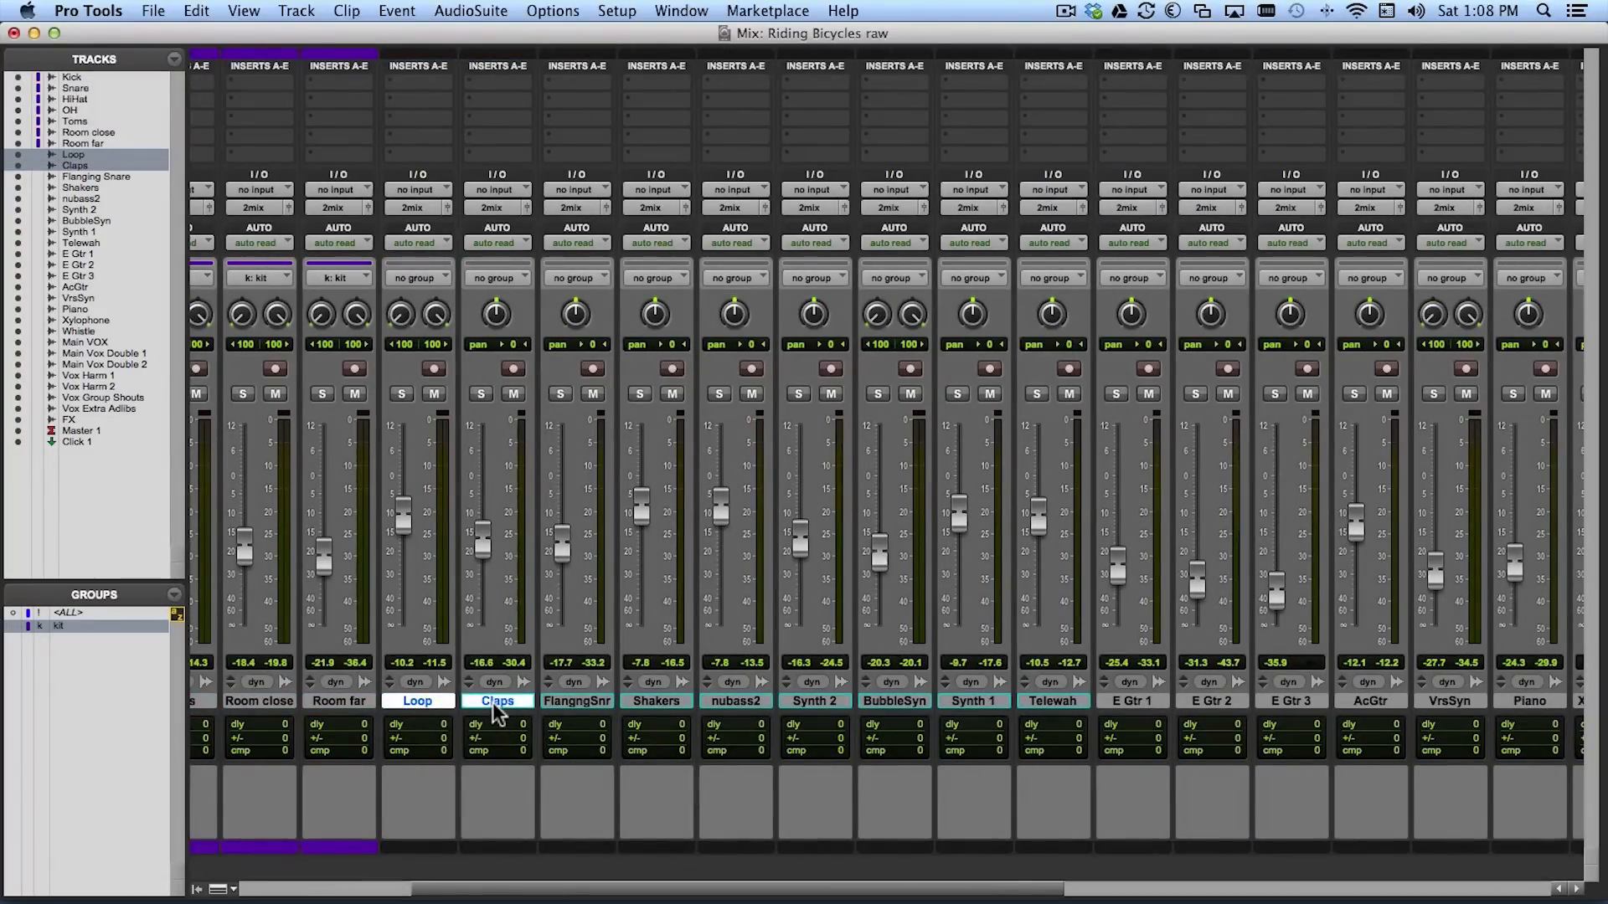
pyautogui.press('super+g')
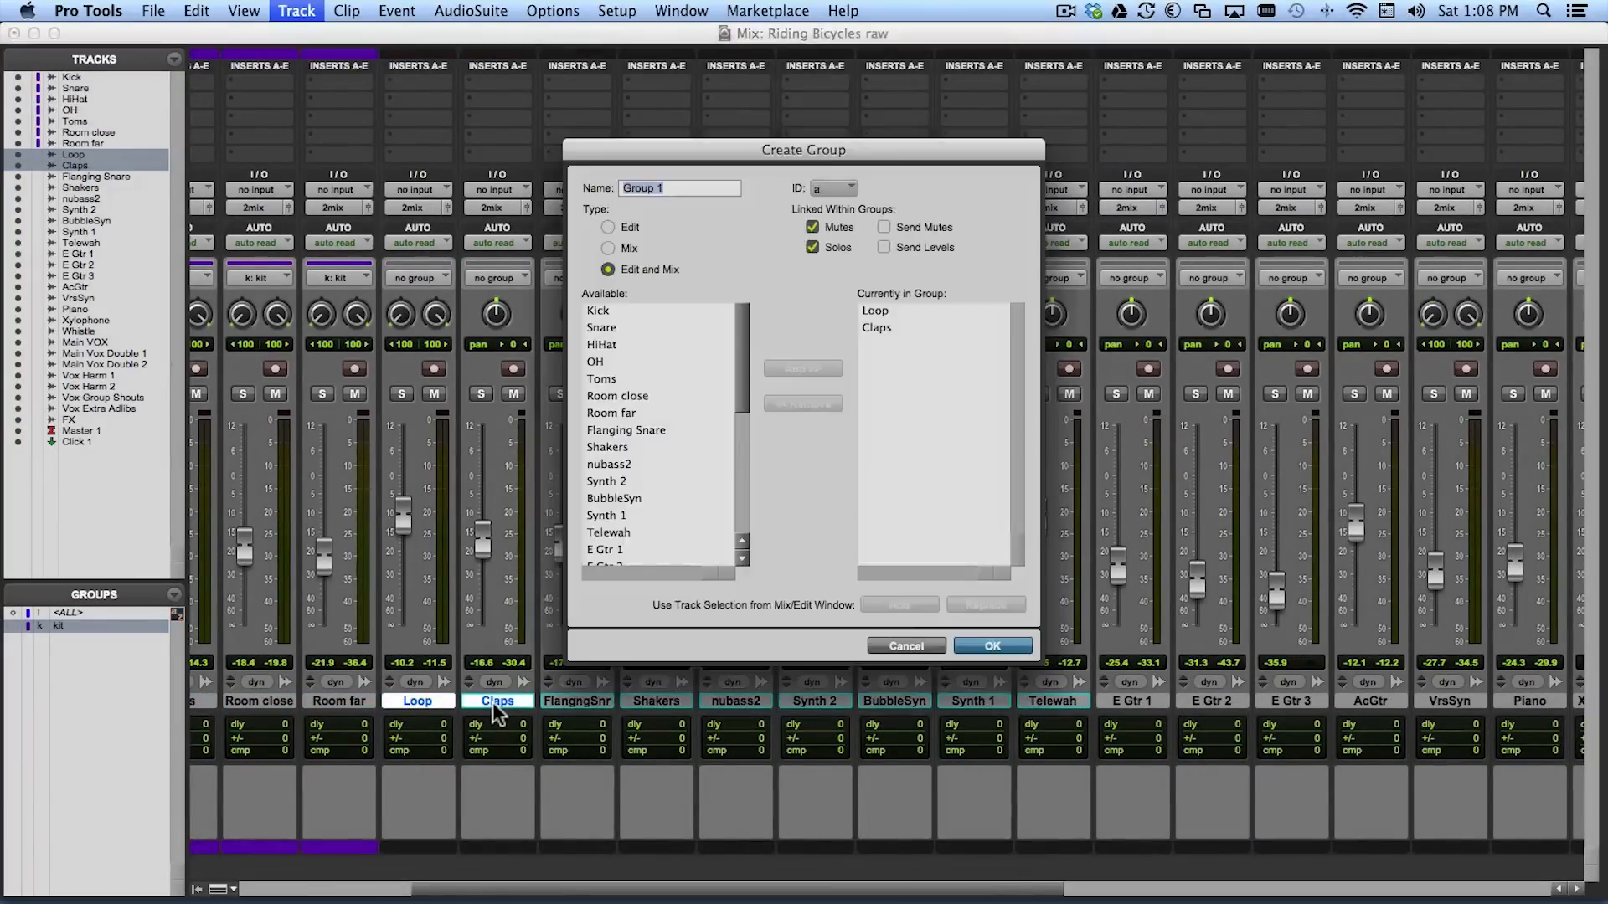
pyautogui.write('Perc')
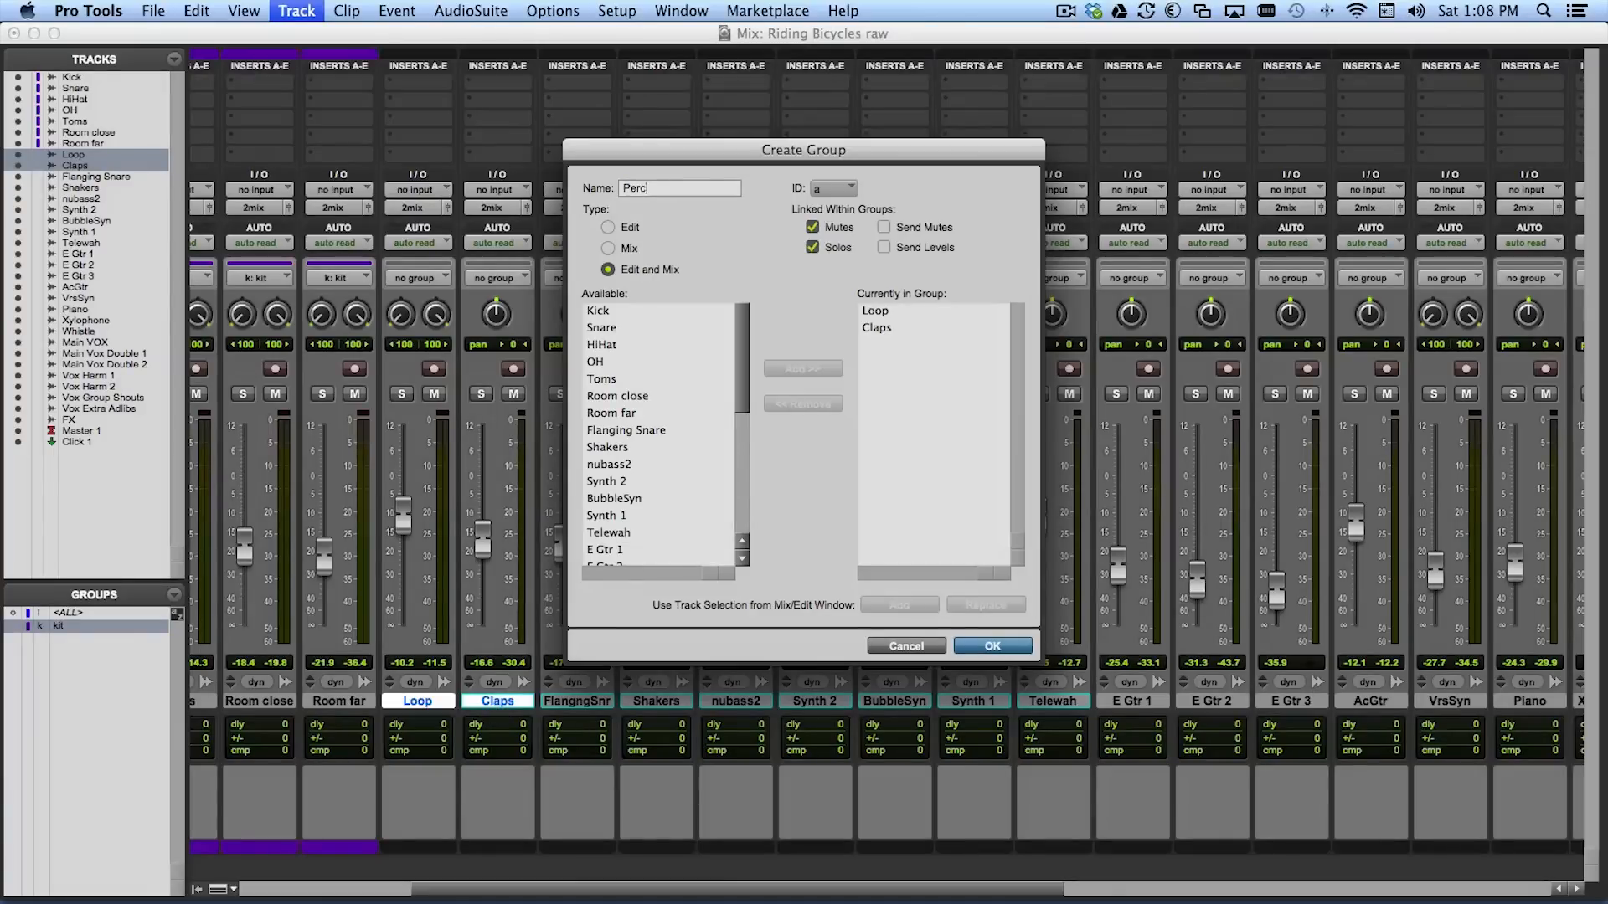
pyautogui.click(827, 188)
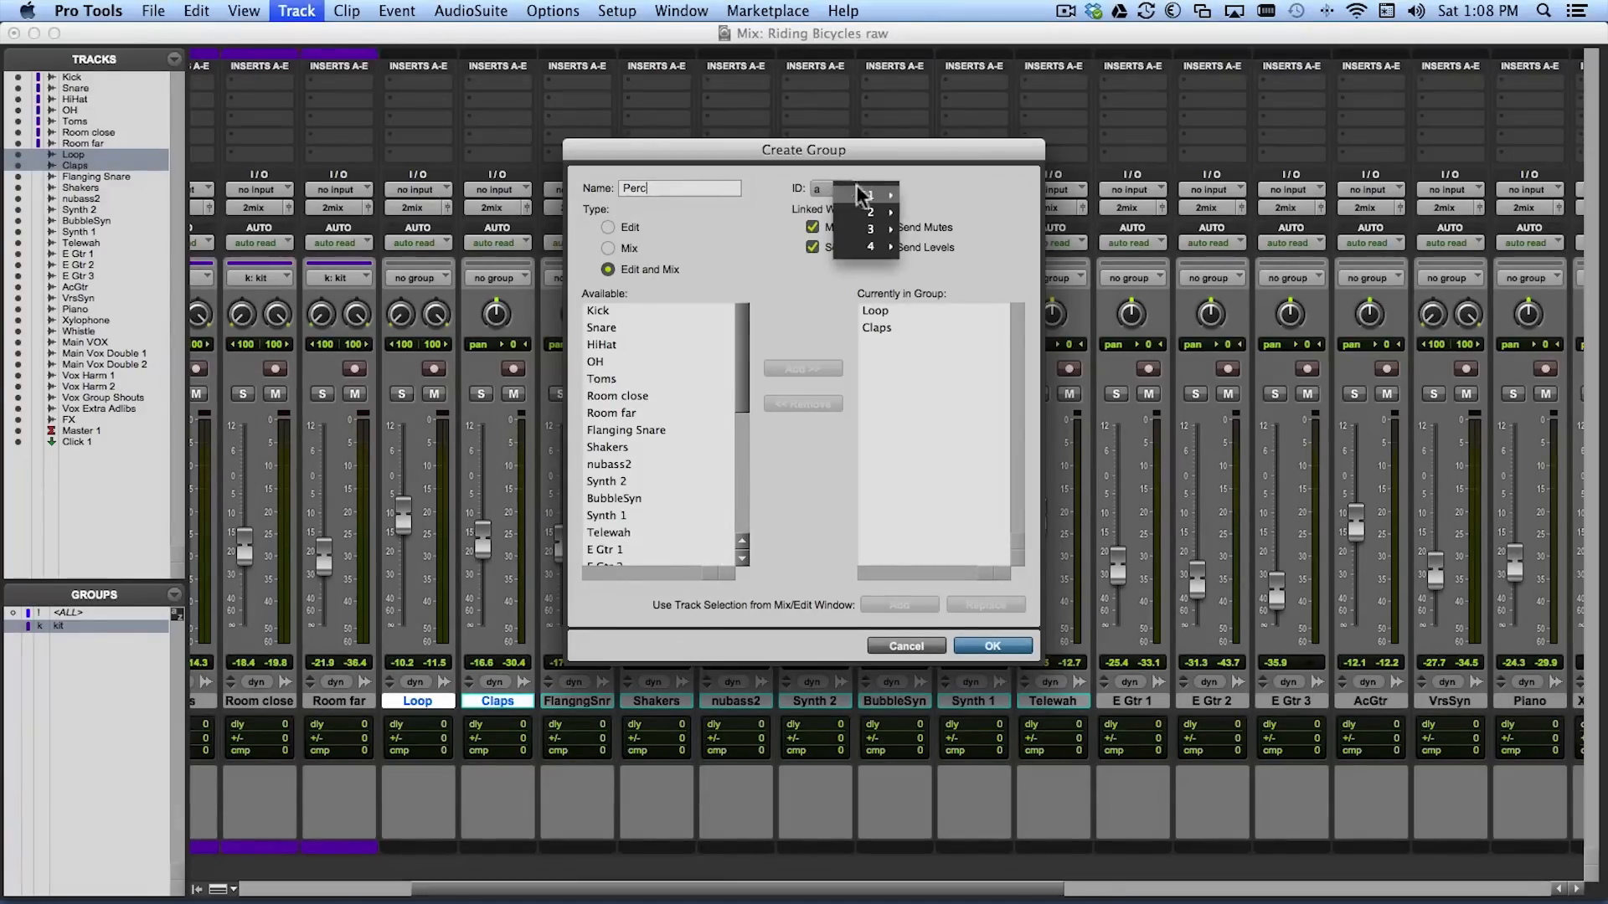
pyautogui.moveTo(871, 194)
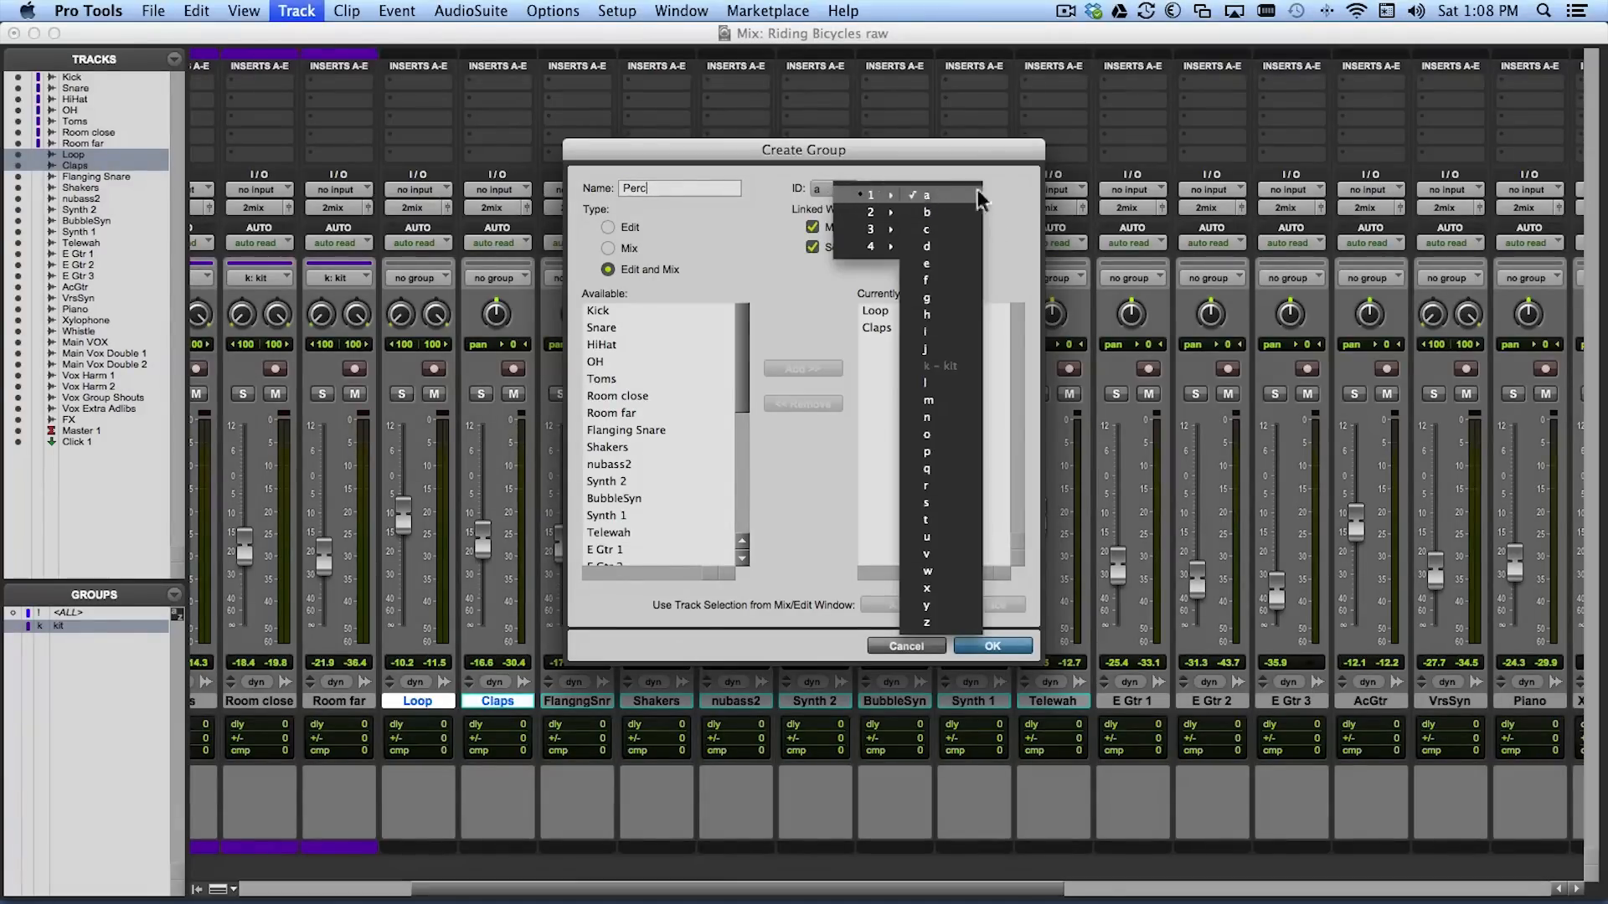
pyautogui.click(953, 455)
pyautogui.click(1008, 645)
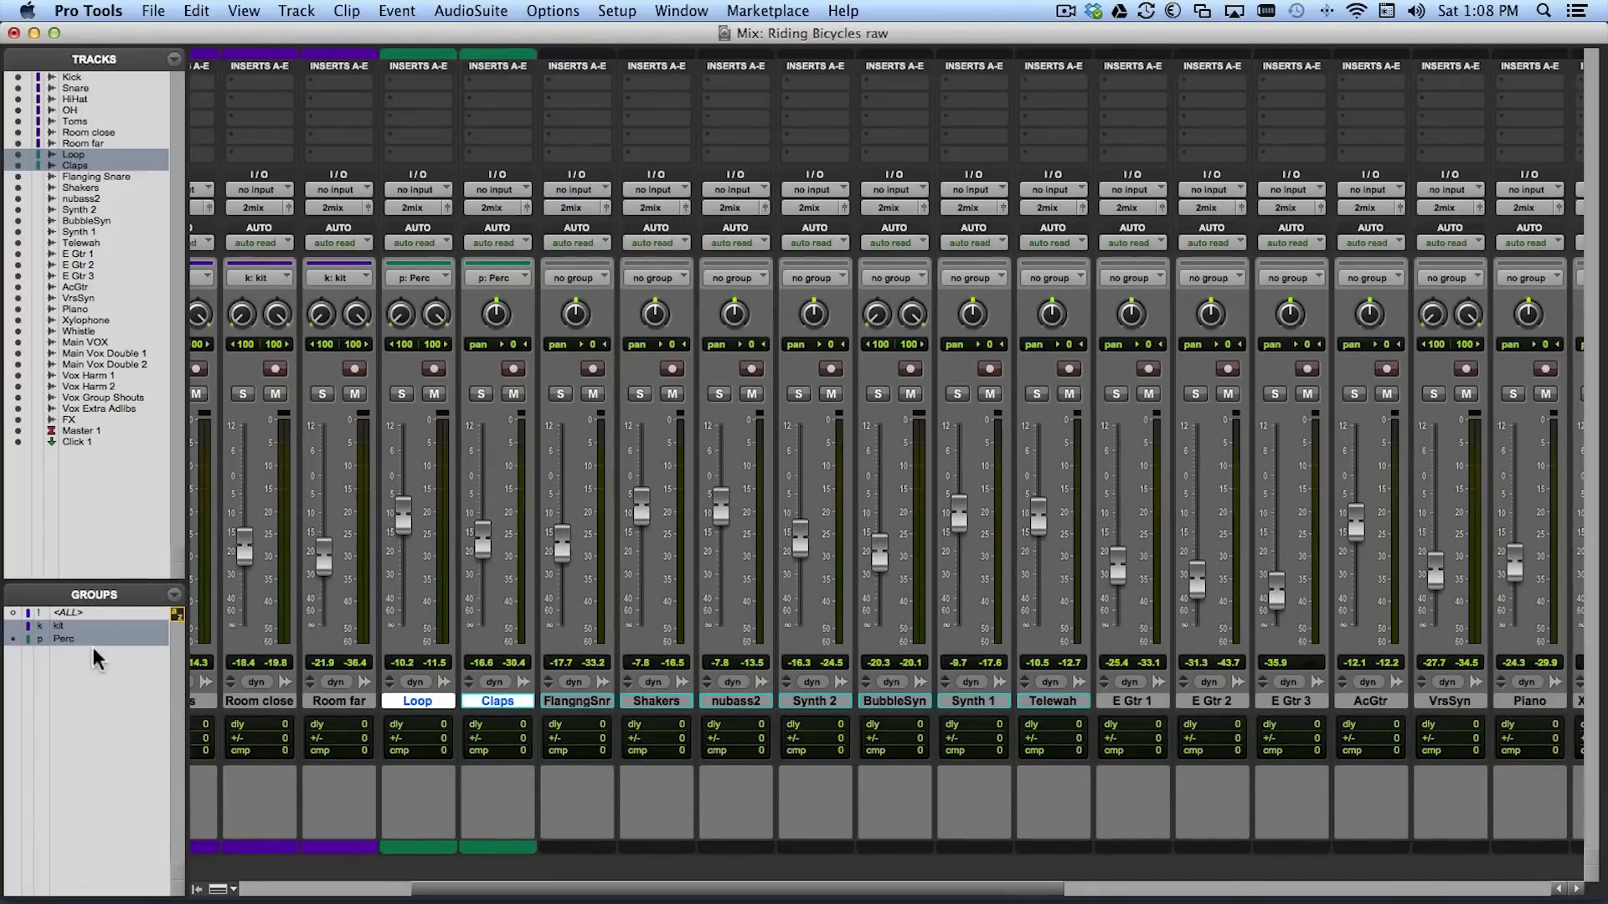
# - Modify the Perc group to add the Flanging Snare and Shakers tracks
pyautogui.click(174, 594)
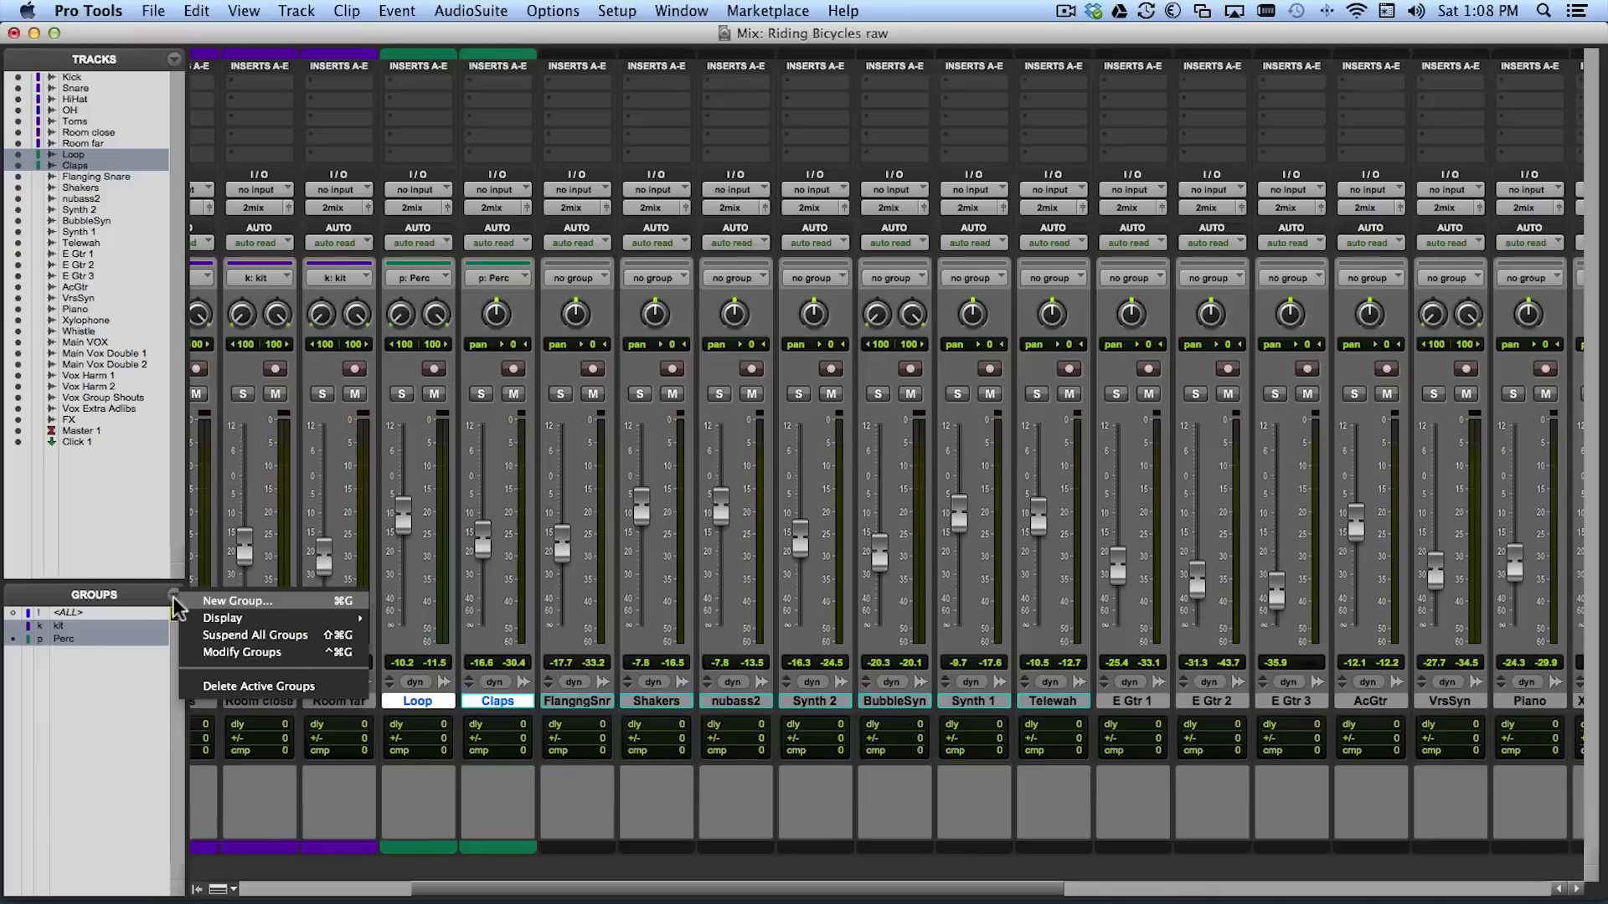
pyautogui.click(234, 653)
pyautogui.click(814, 186)
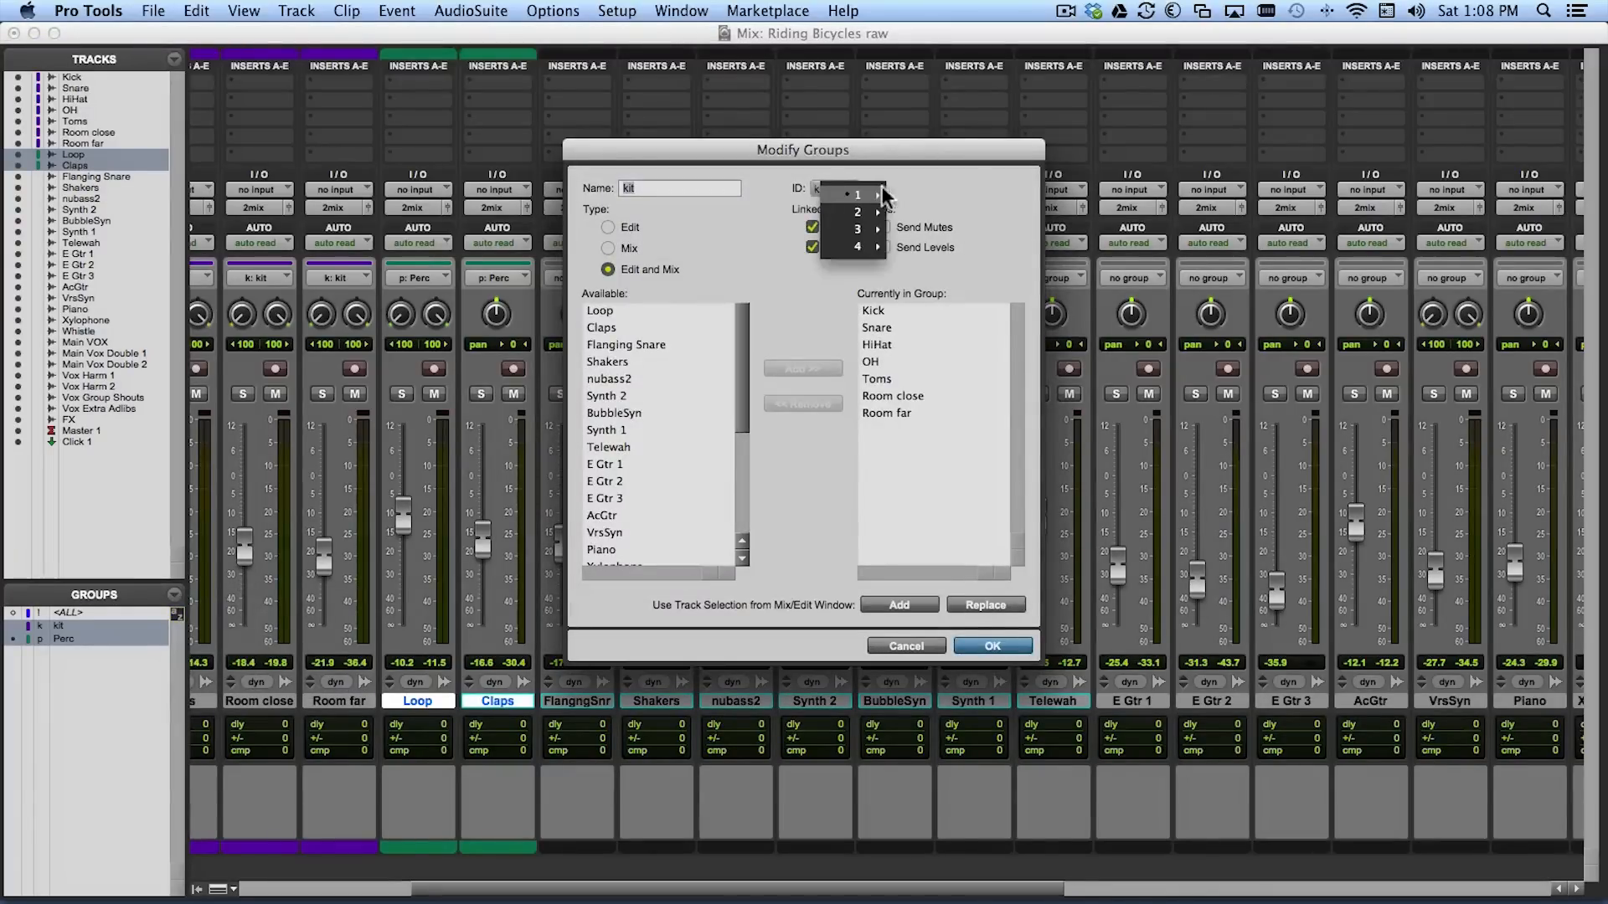
pyautogui.click(928, 450)
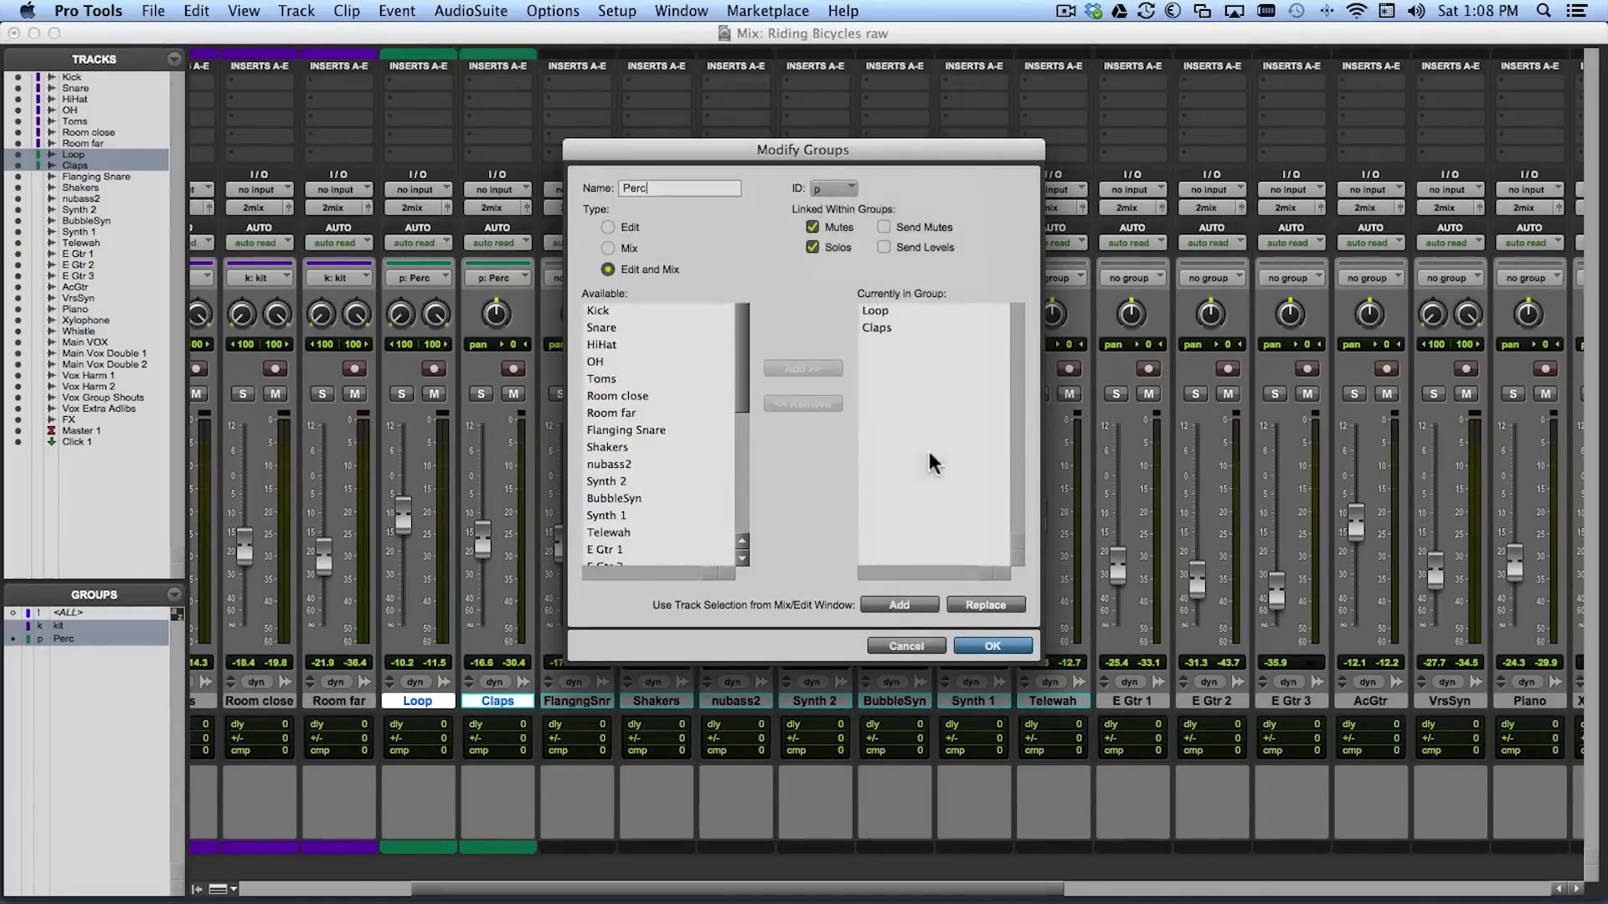
pyautogui.click(646, 430)
pyautogui.click(792, 367)
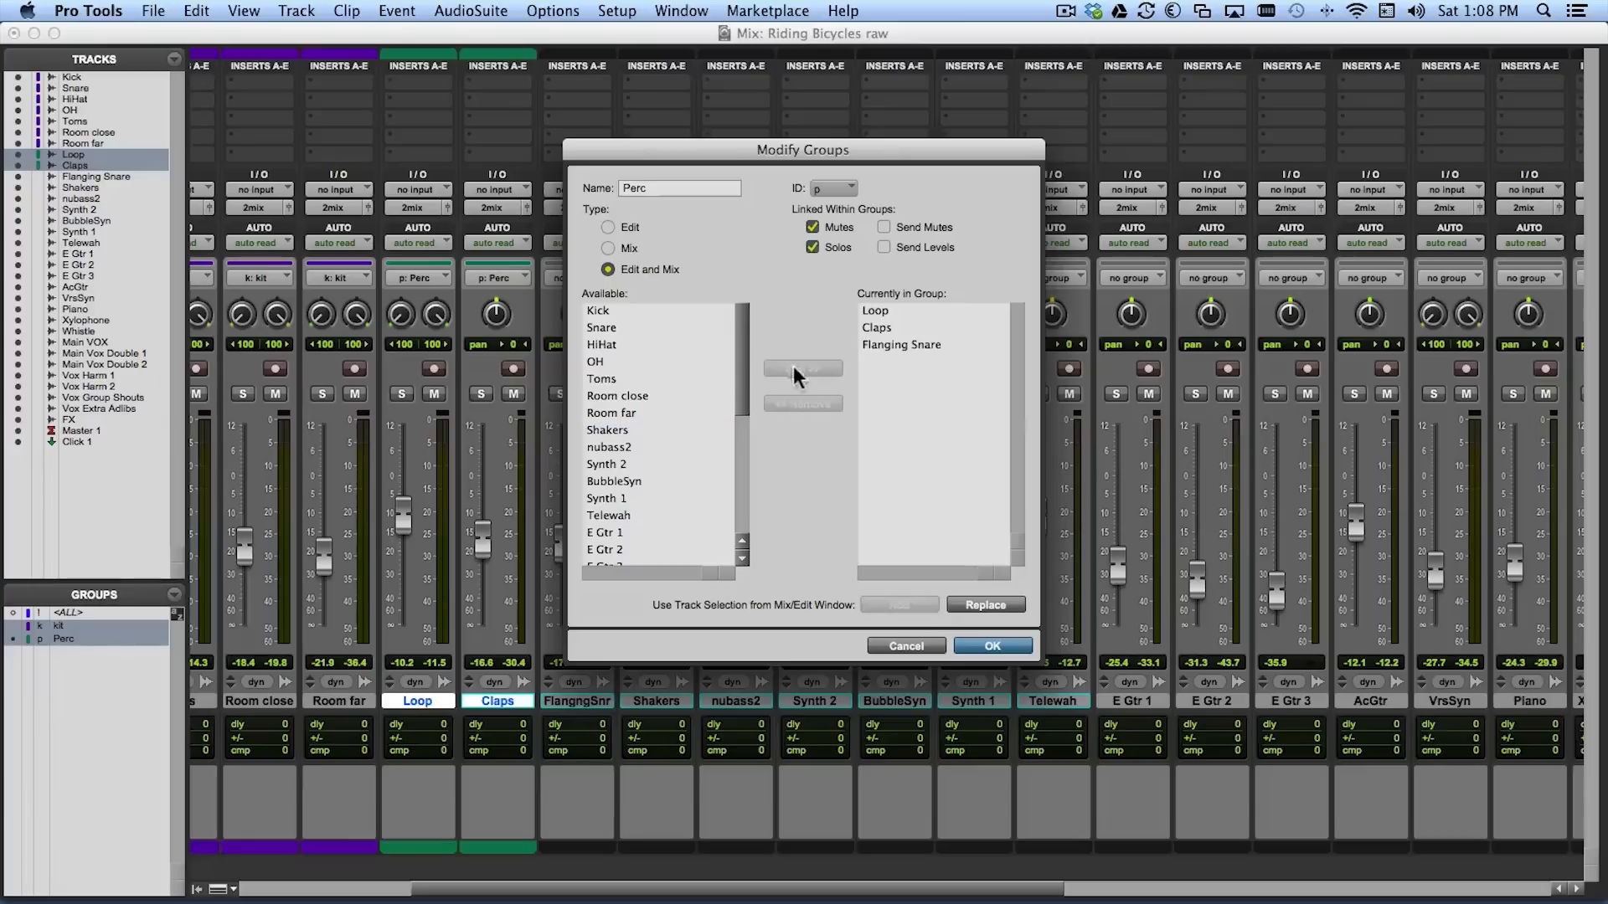
pyautogui.click(661, 429)
pyautogui.click(827, 372)
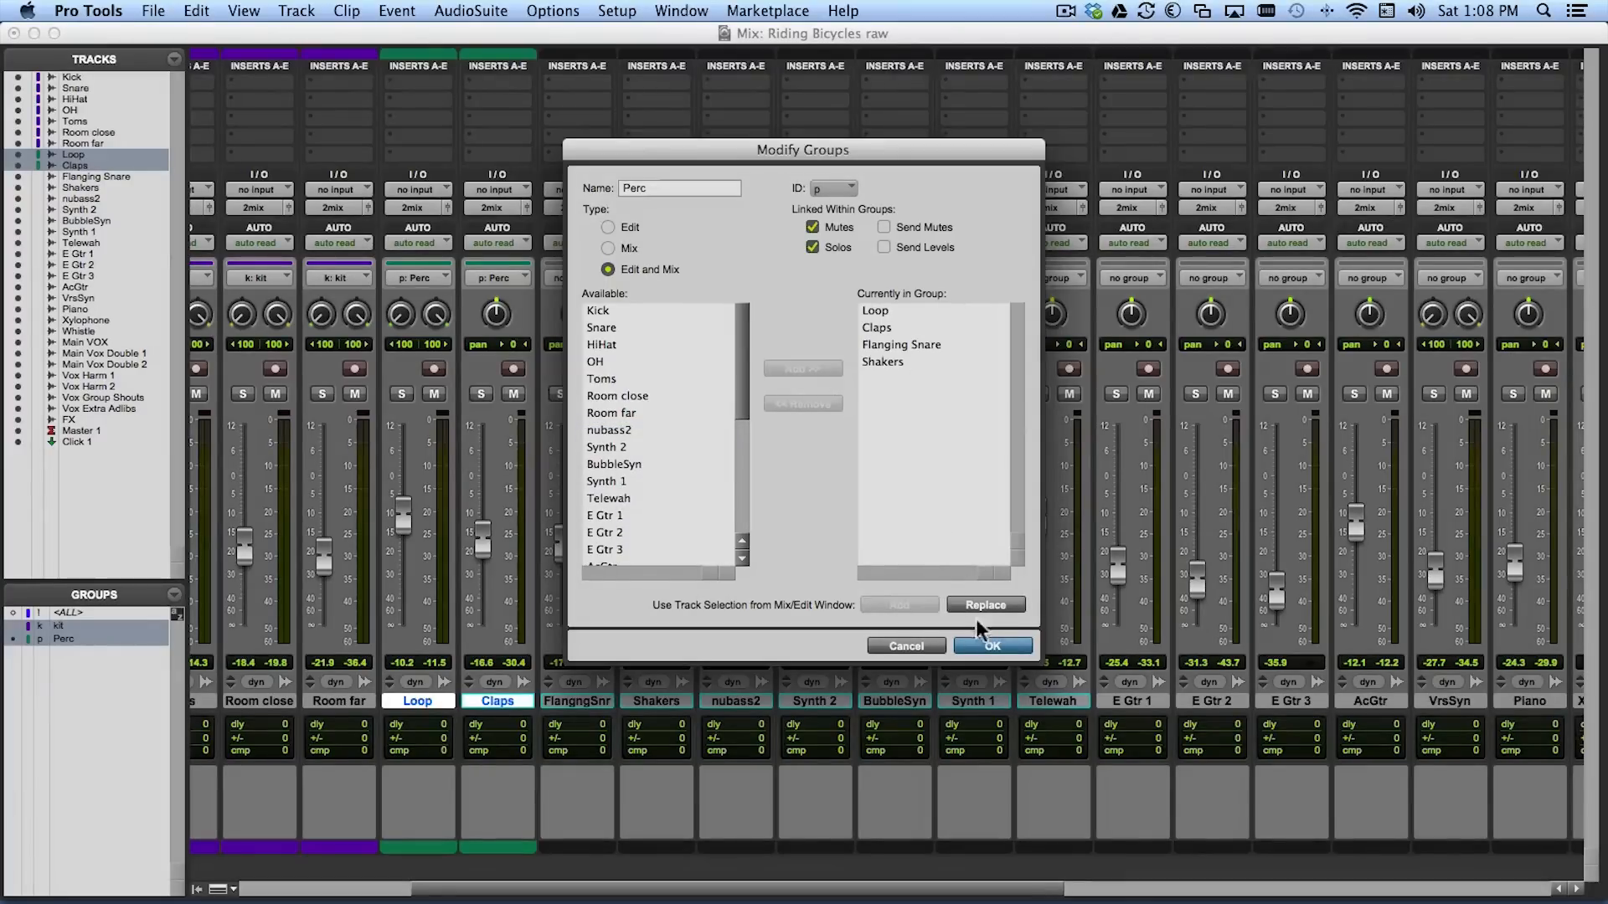
pyautogui.click(991, 647)
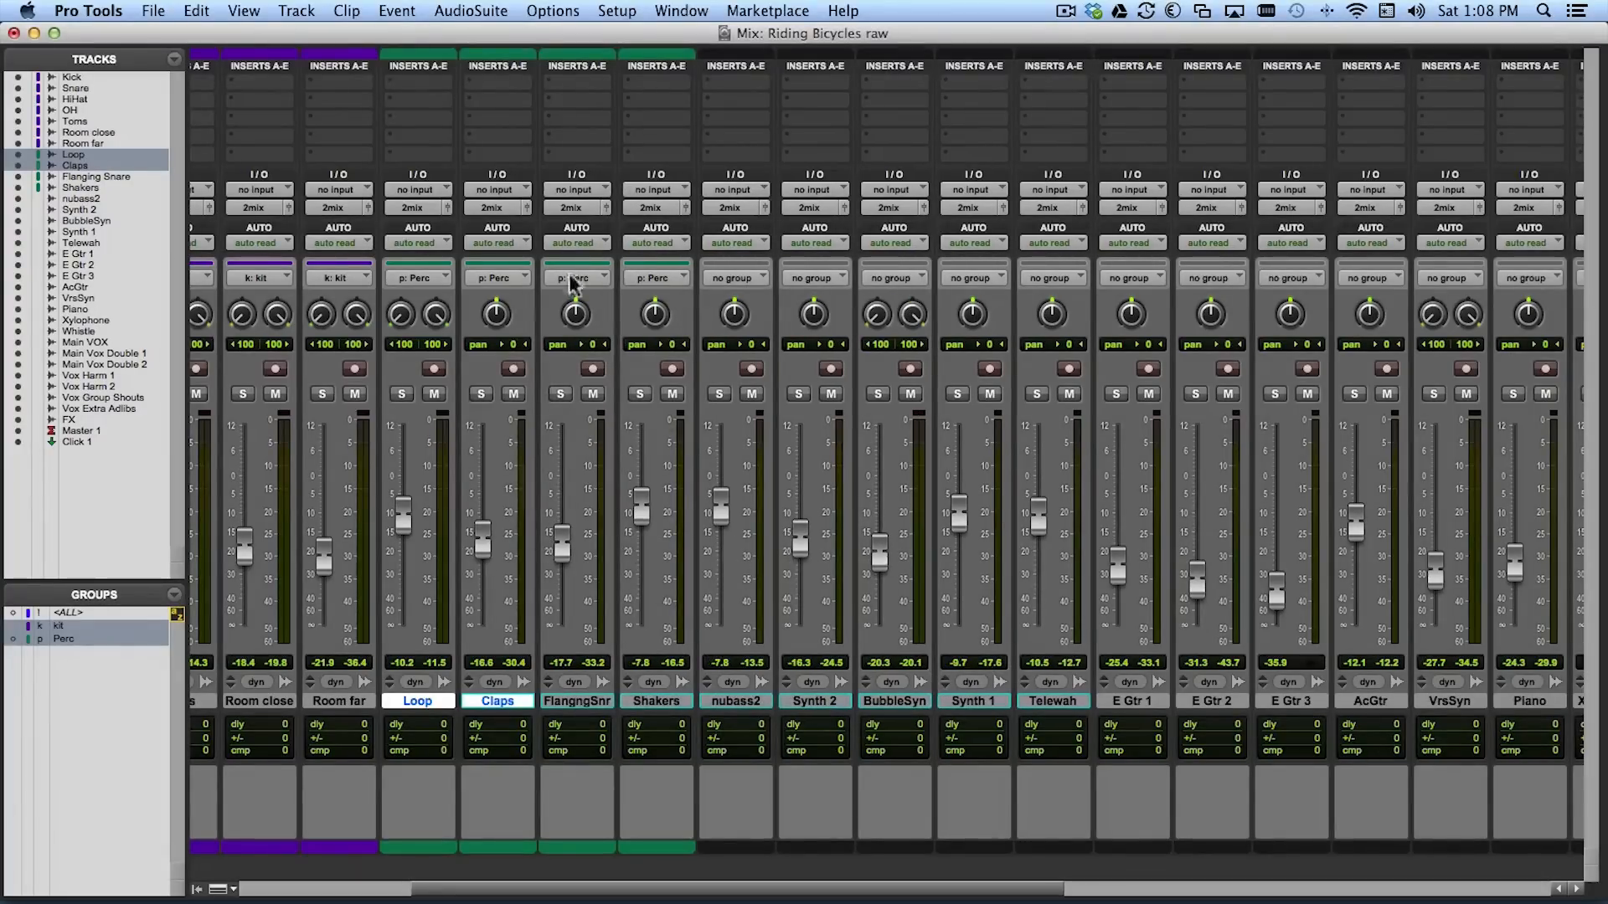
# - Create a group named Synth with ID s from the Synth 2, BubbleSyn and Synth 1 tracks
pyautogui.hscroll(1, 778, 543)
pyautogui.hscroll(5, 779, 548)
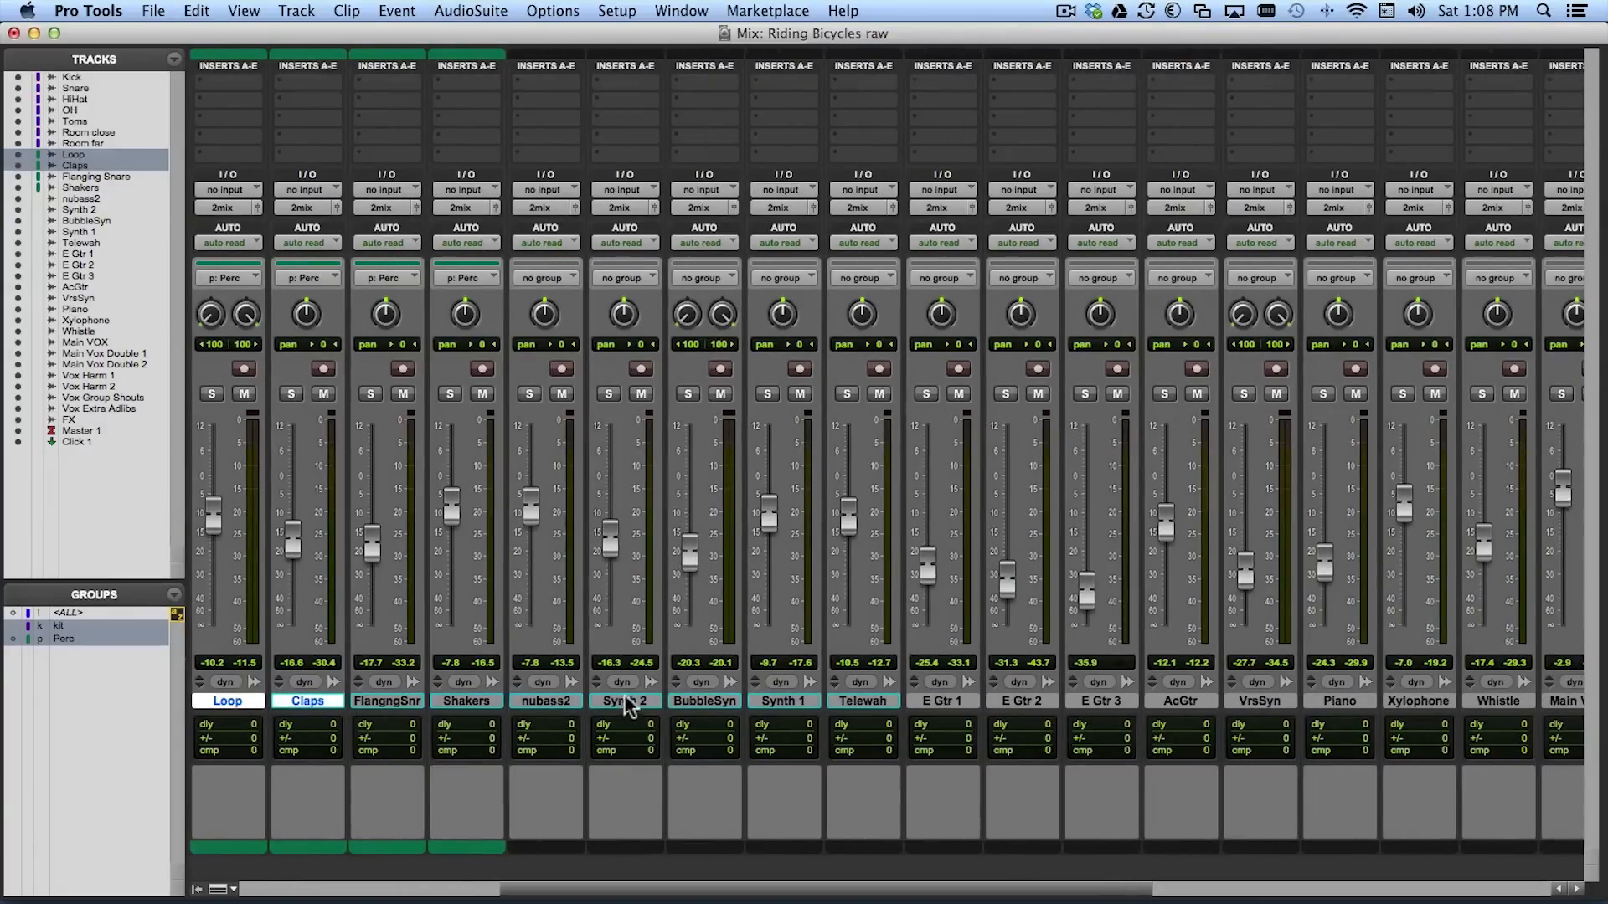
pyautogui.click(625, 699)
pyautogui.keyDown('shift'); pyautogui.click(797, 700); pyautogui.keyUp('shift')
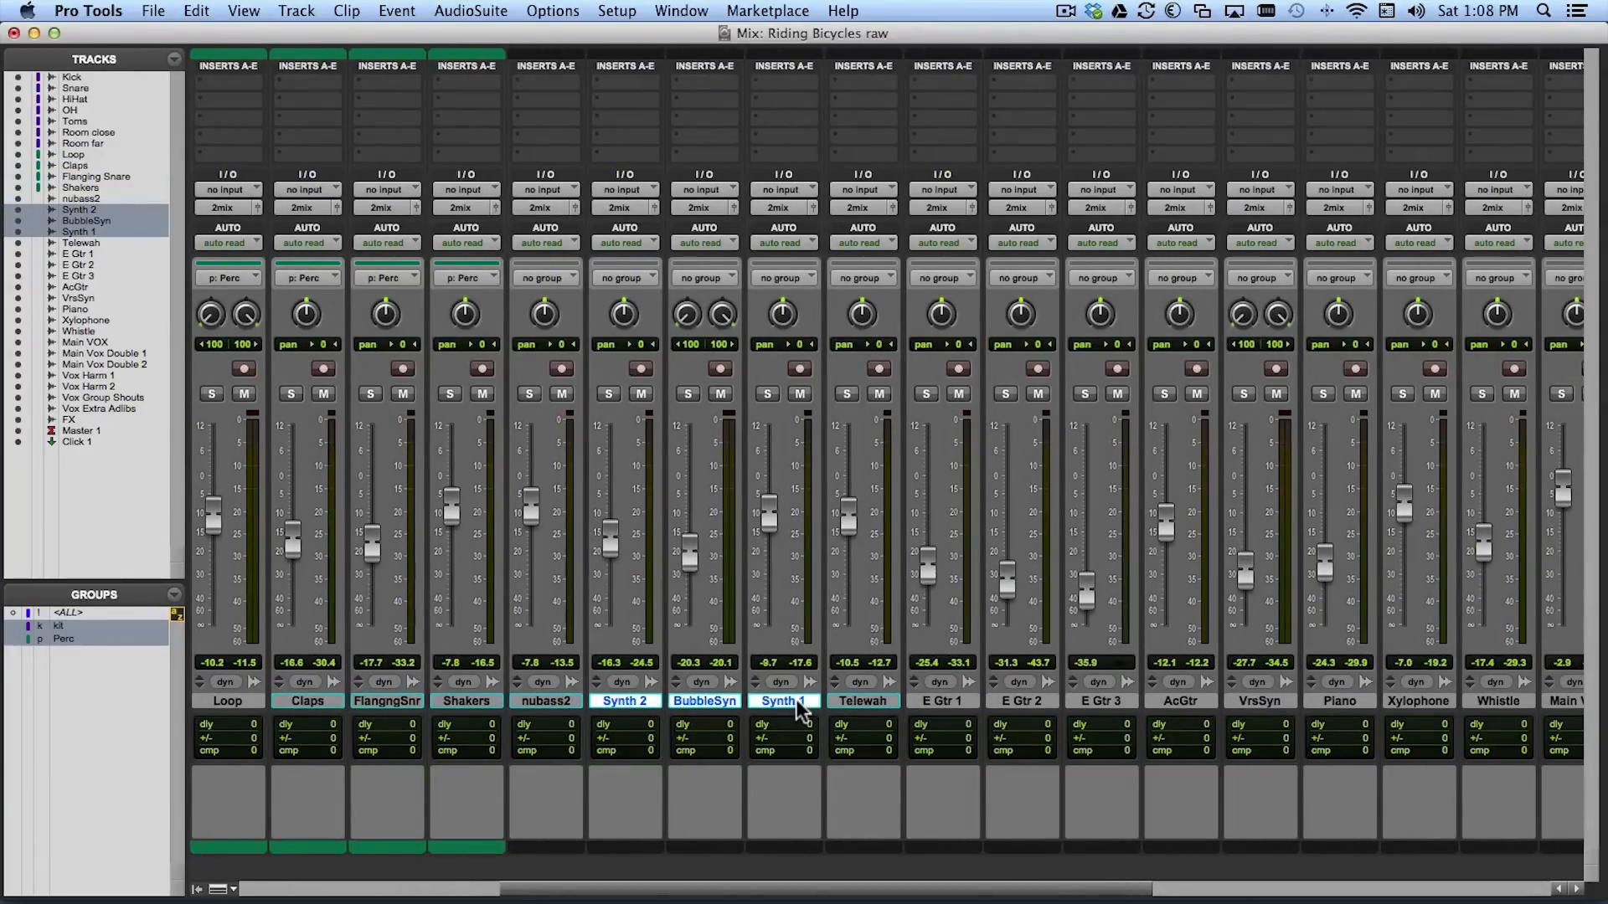
pyautogui.press('super+g')
pyautogui.write('Synth')
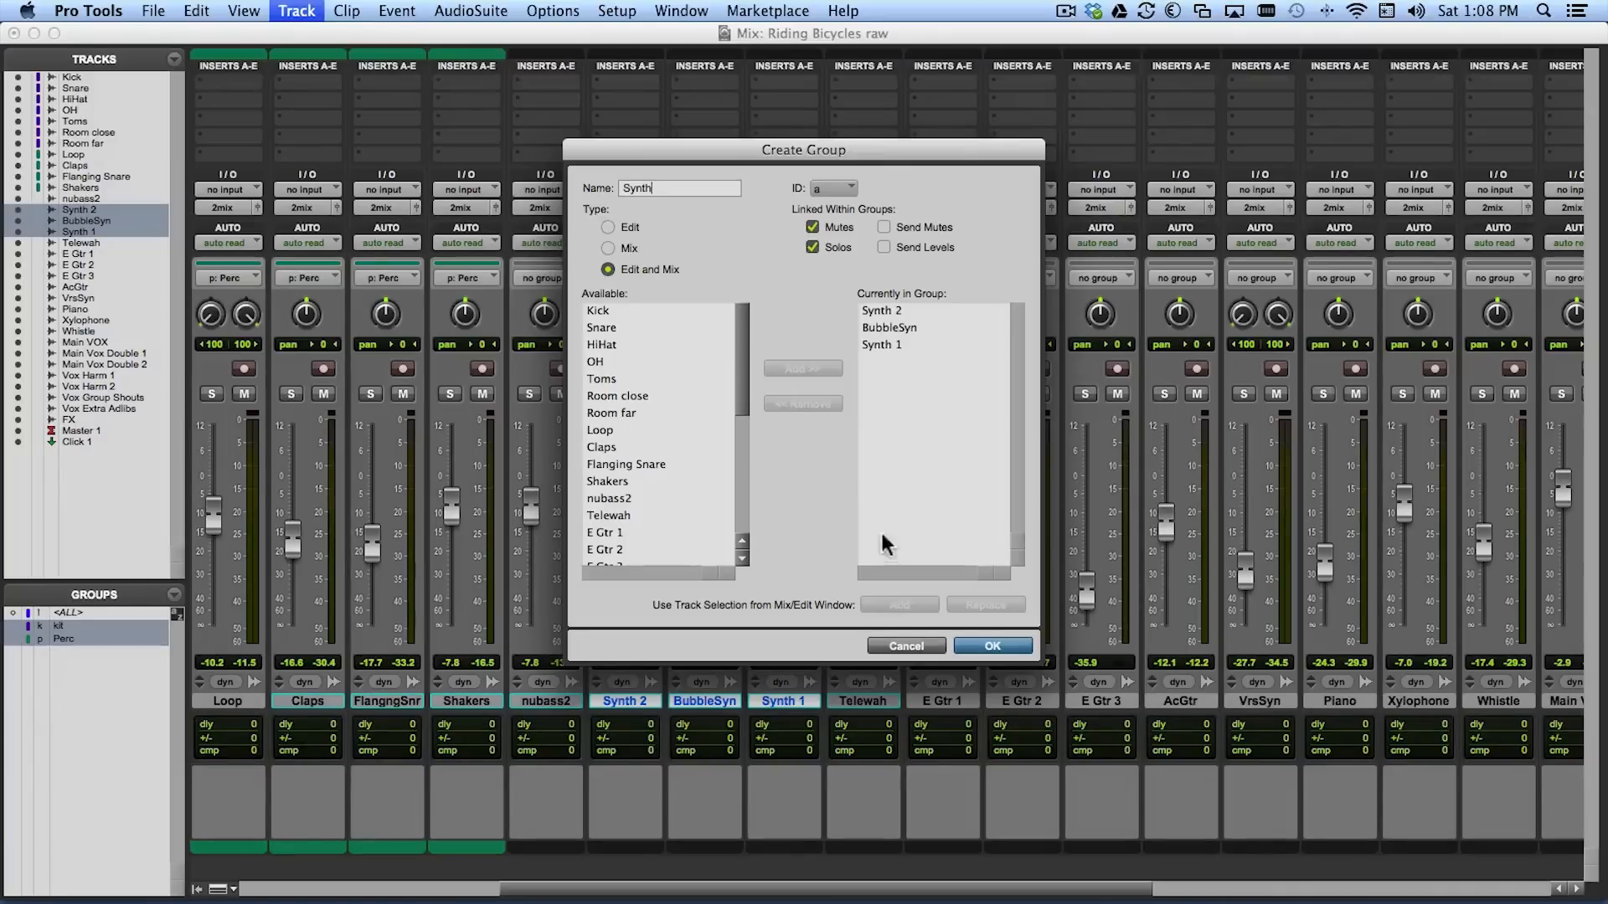
pyautogui.click(844, 187)
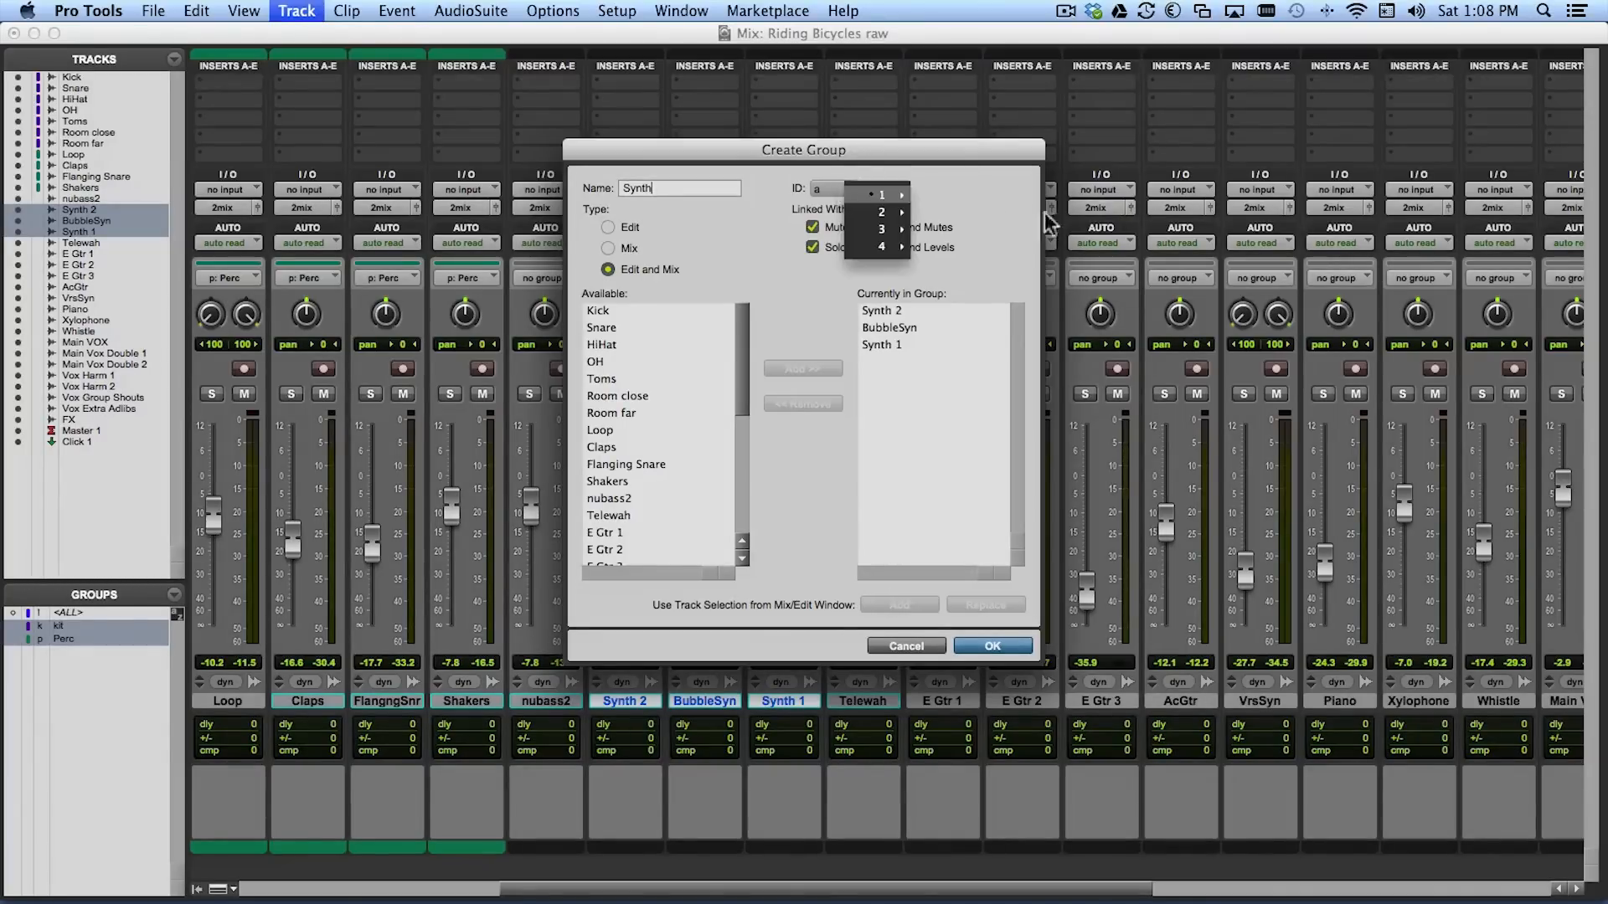
pyautogui.moveTo(896, 196)
pyautogui.click(936, 502)
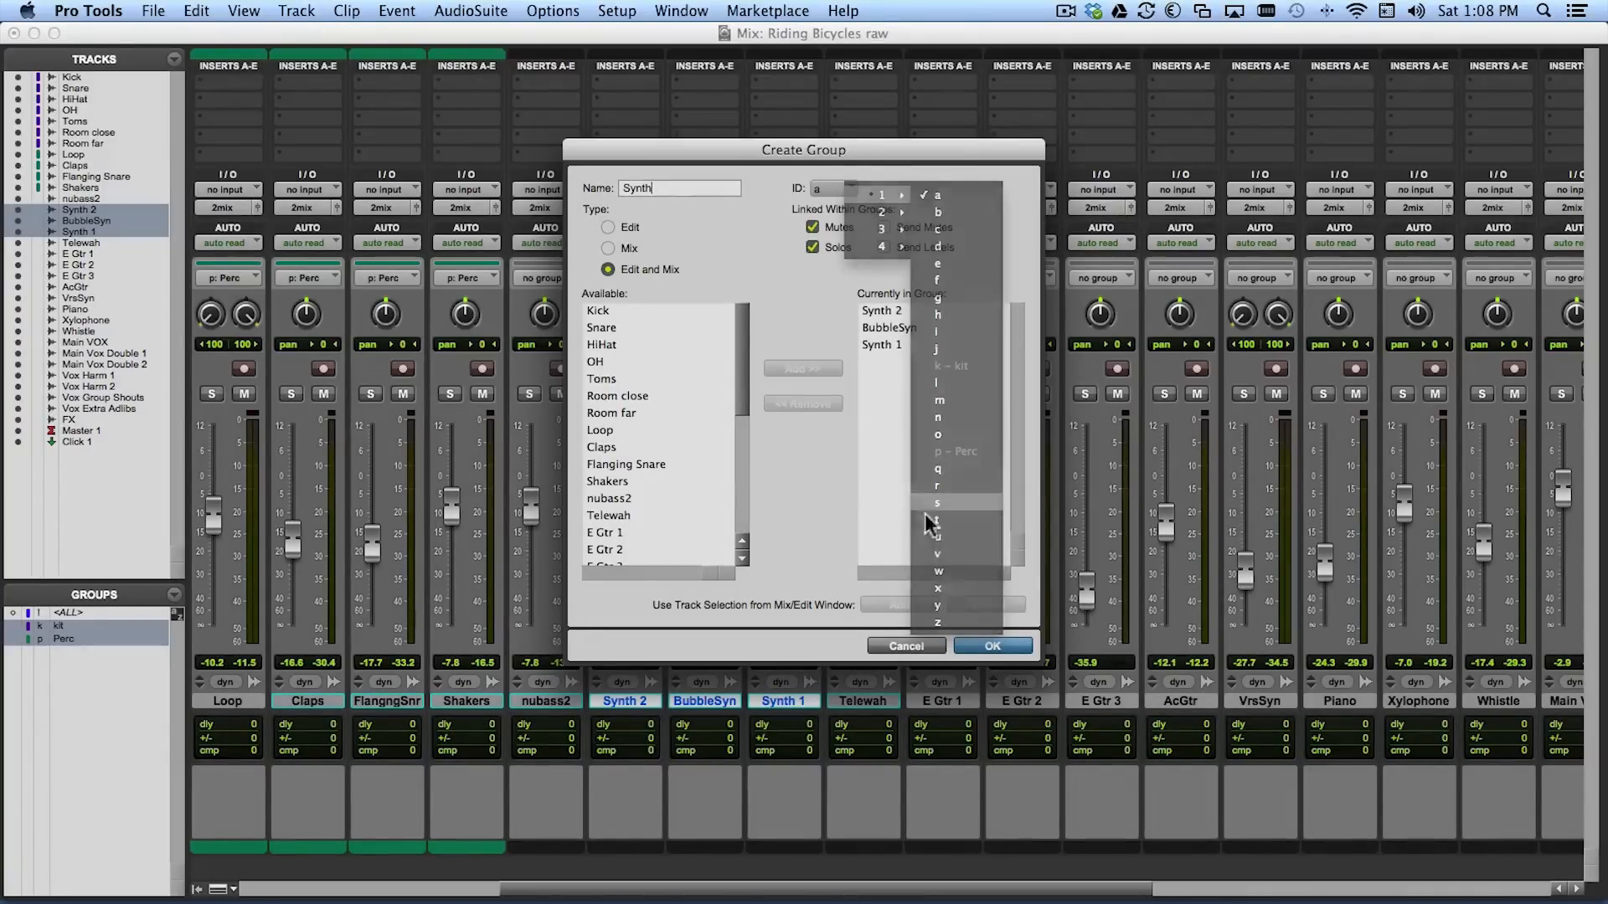
pyautogui.click(993, 646)
# - Select the guitar tracks from Telewah through AcGtr
pyautogui.hscroll(10, 890, 641)
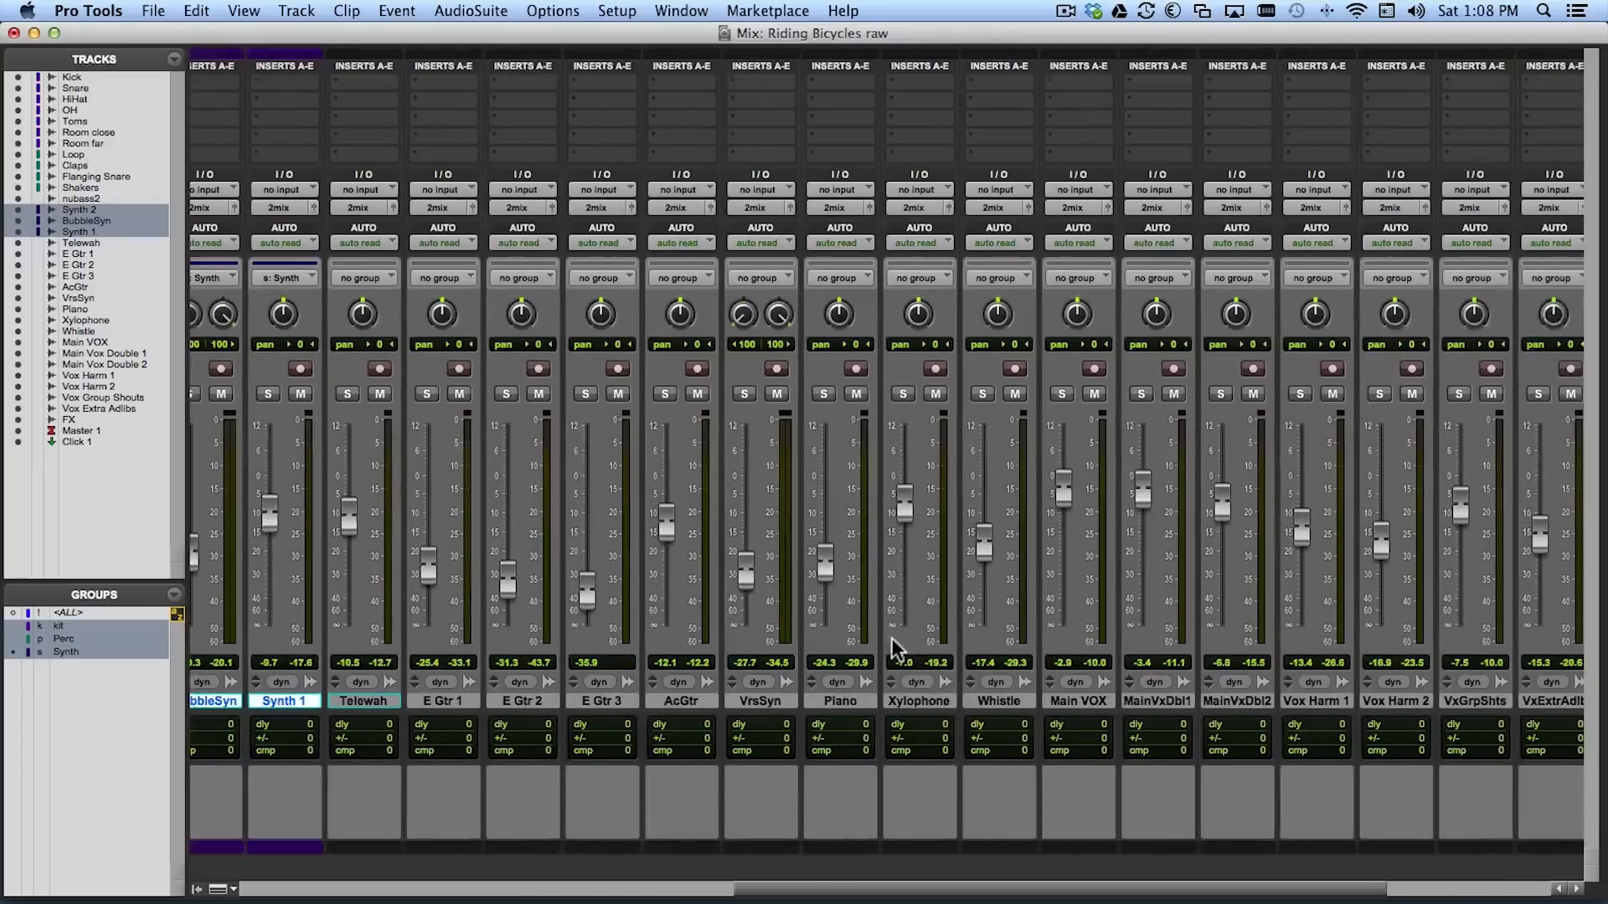
pyautogui.click(355, 703)
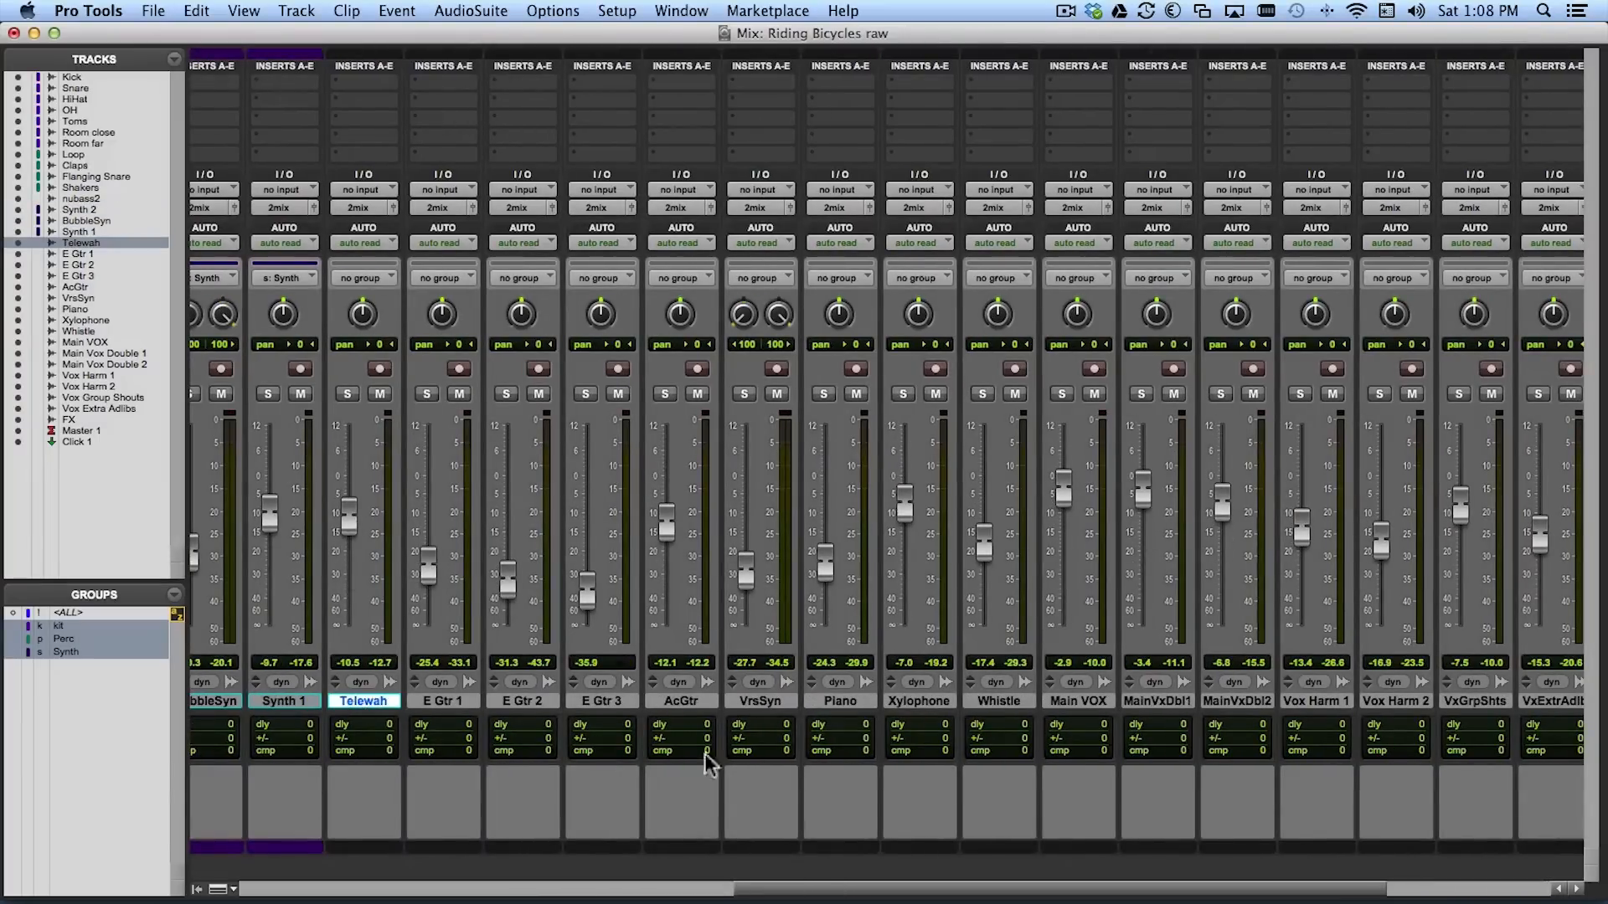
pyautogui.keyDown('shift'); pyautogui.click(691, 703); pyautogui.keyUp('shift')
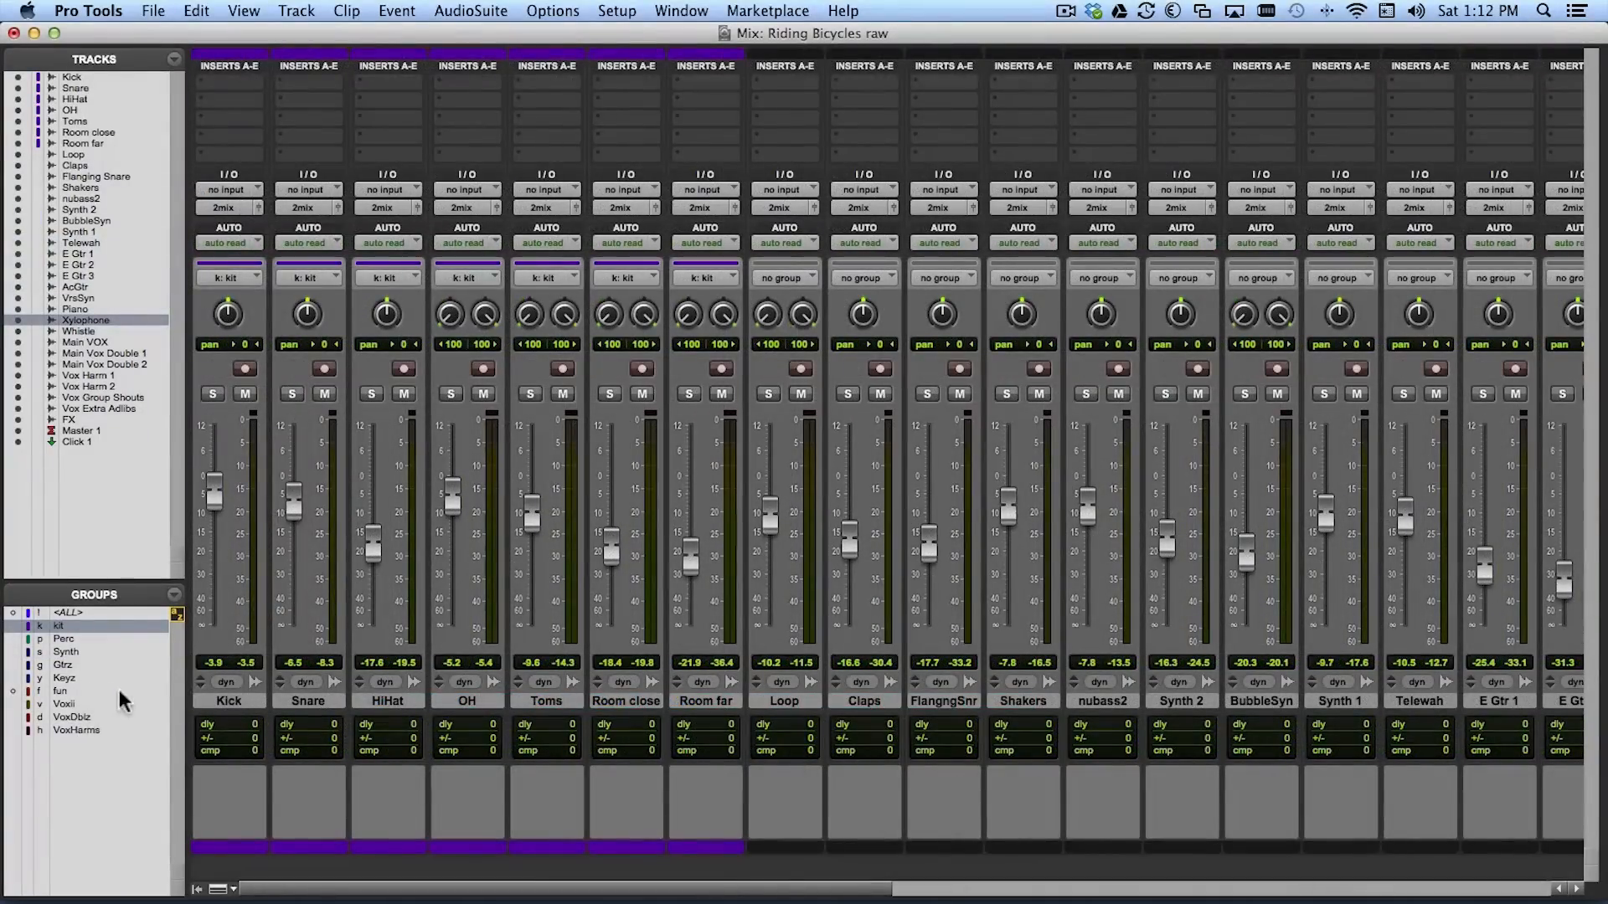
# - Activate the Perc, Synth, Gtrz and Keyz groups alongside the kit group
pyautogui.hscroll(9, 329, 710)
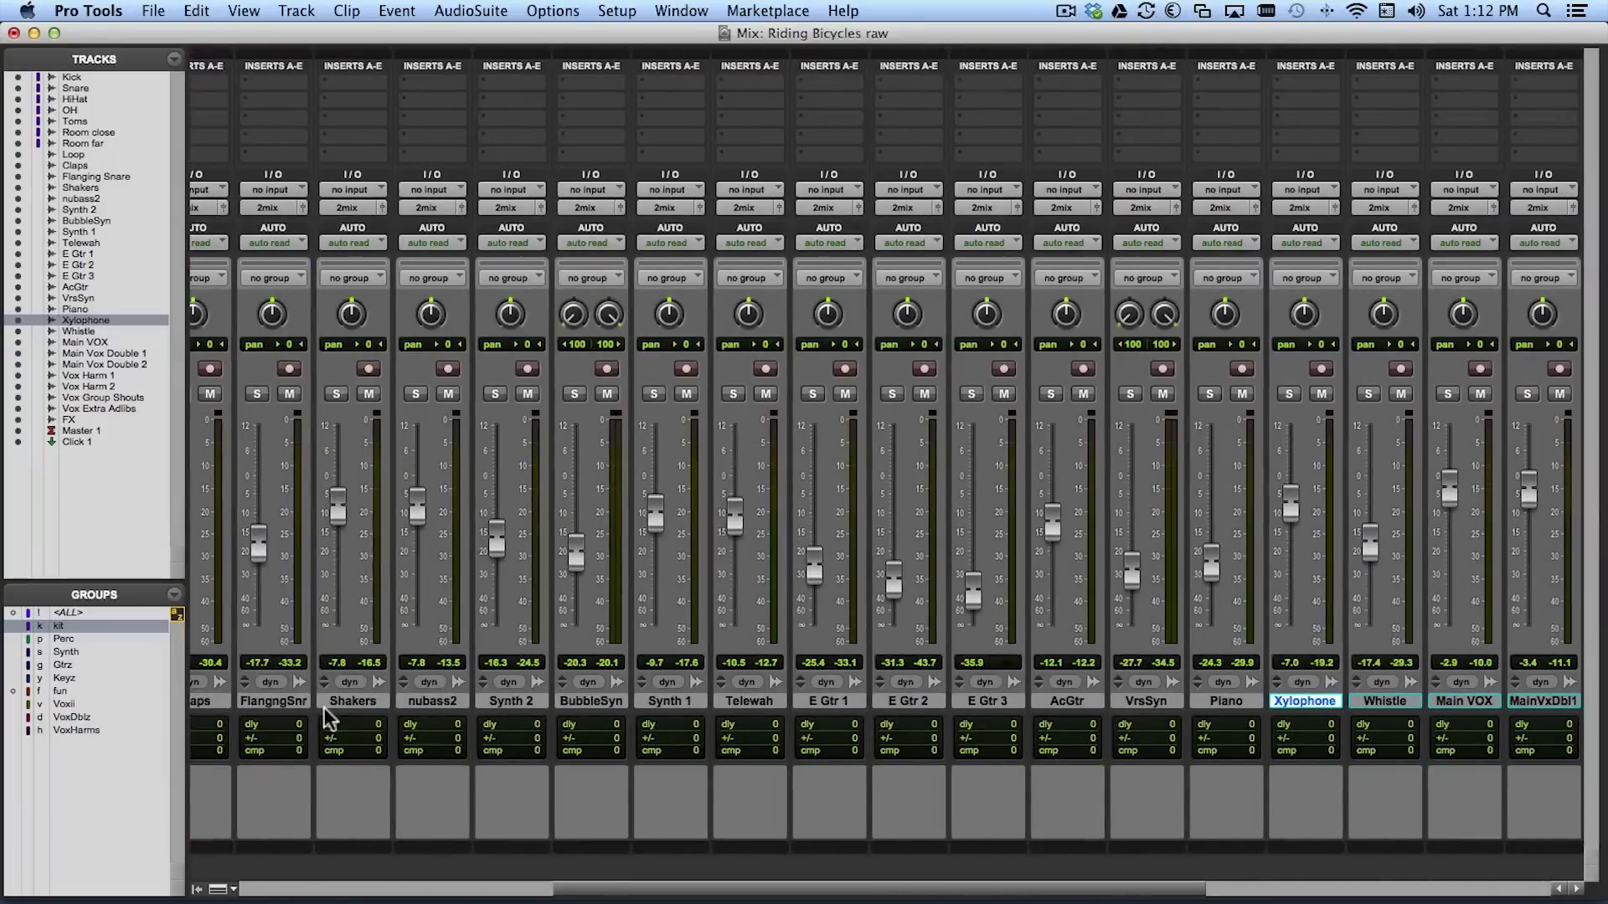
pyautogui.click(74, 638)
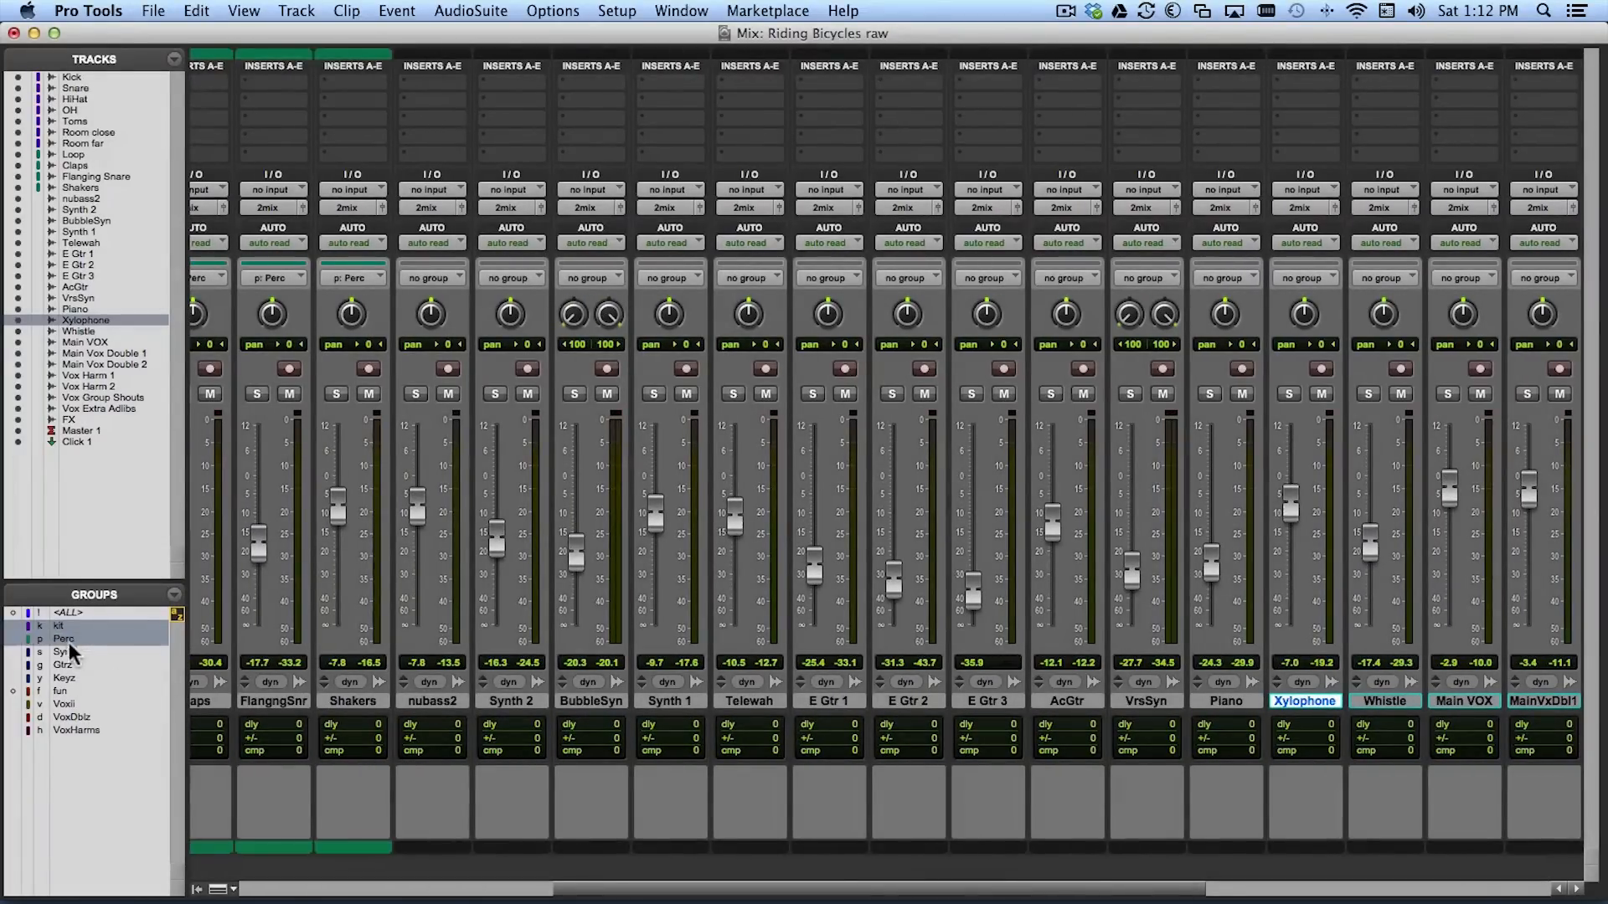
pyautogui.click(67, 652)
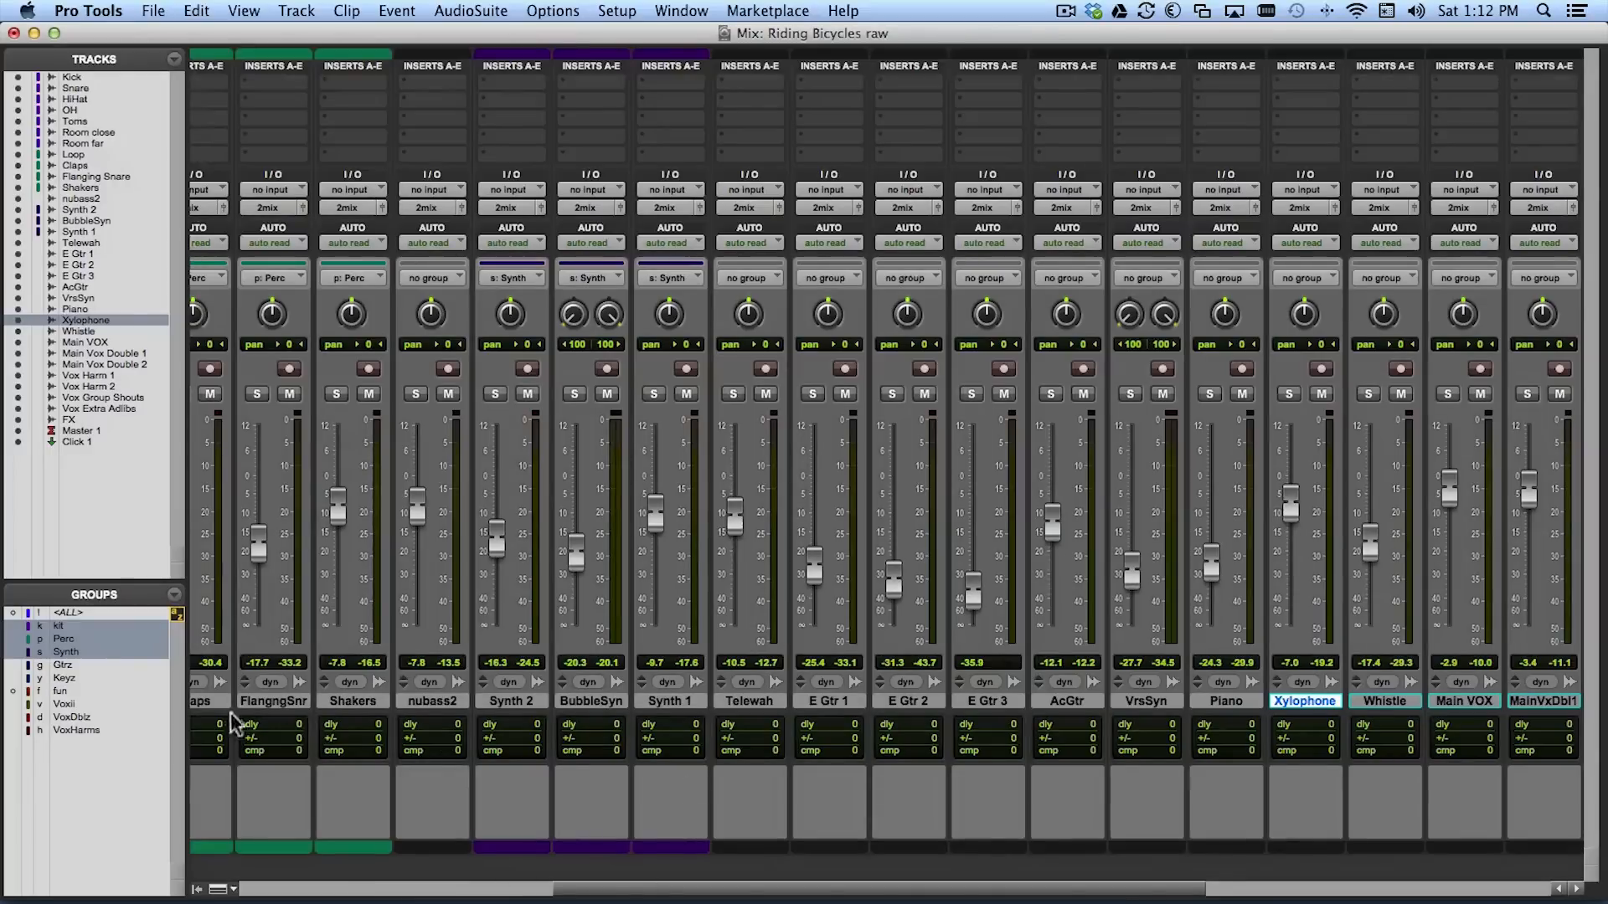
pyautogui.click(108, 666)
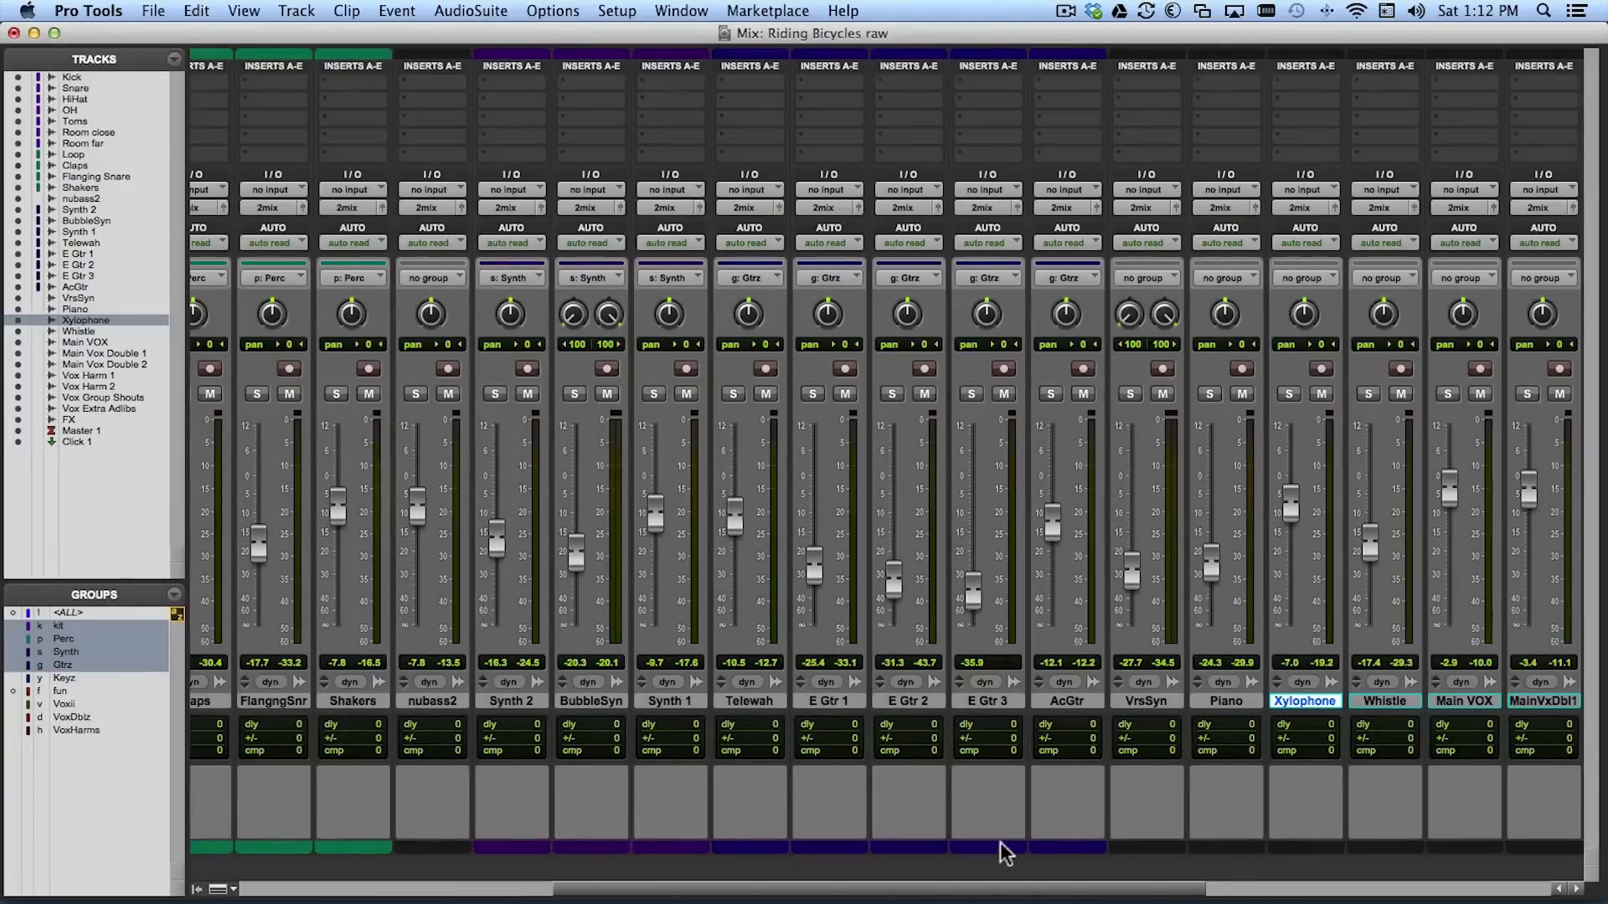
pyautogui.hscroll(7, 901, 808)
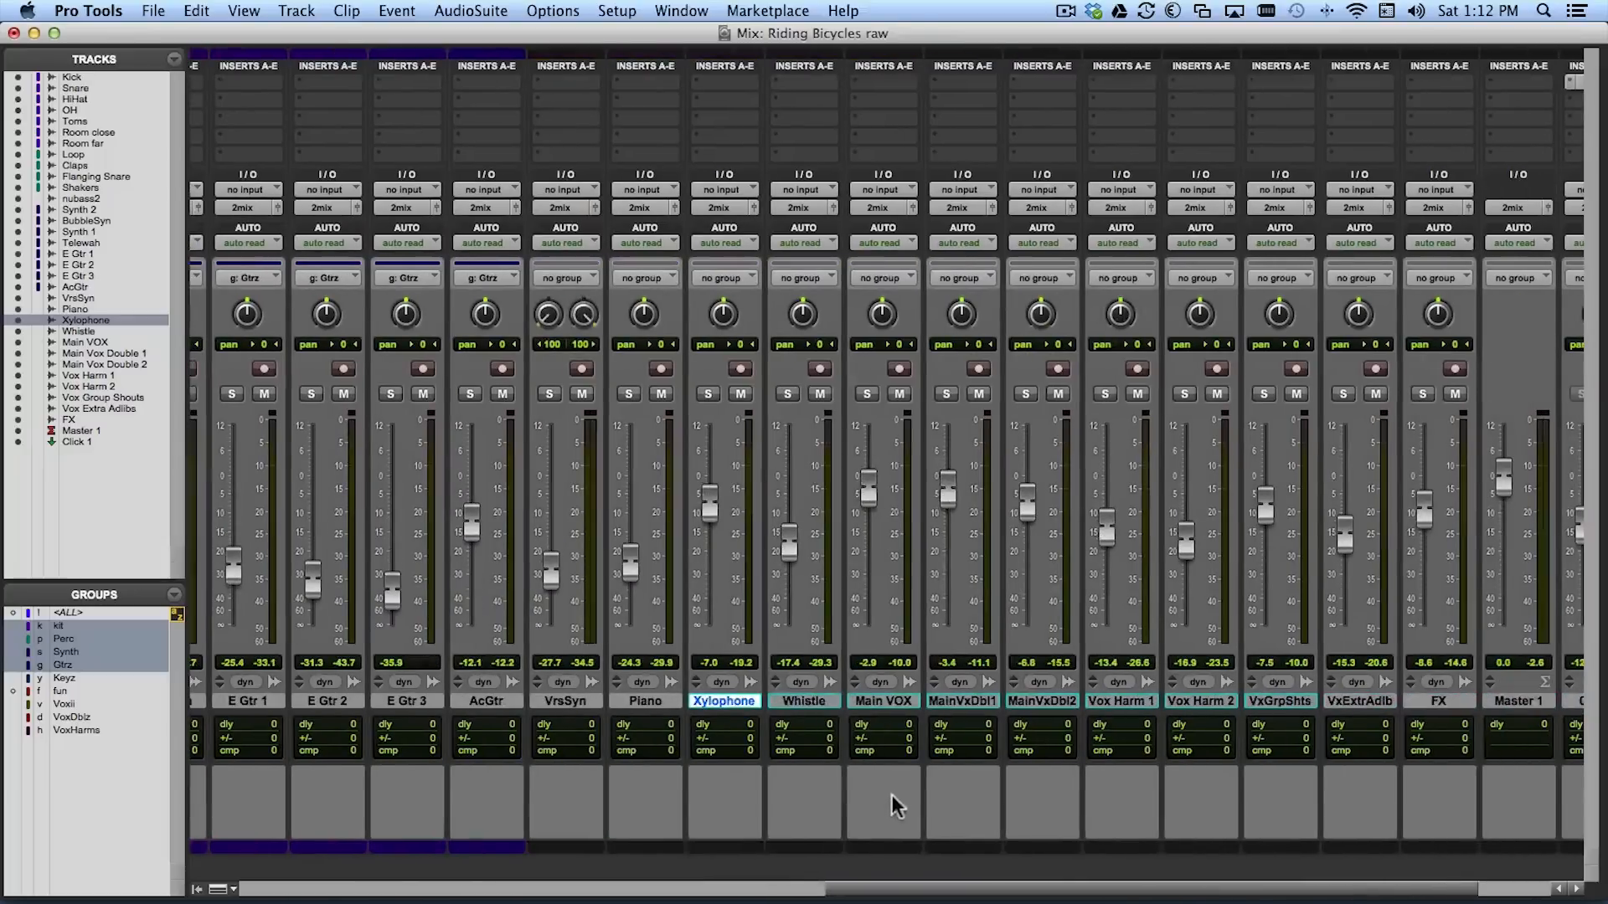
pyautogui.click(94, 677)
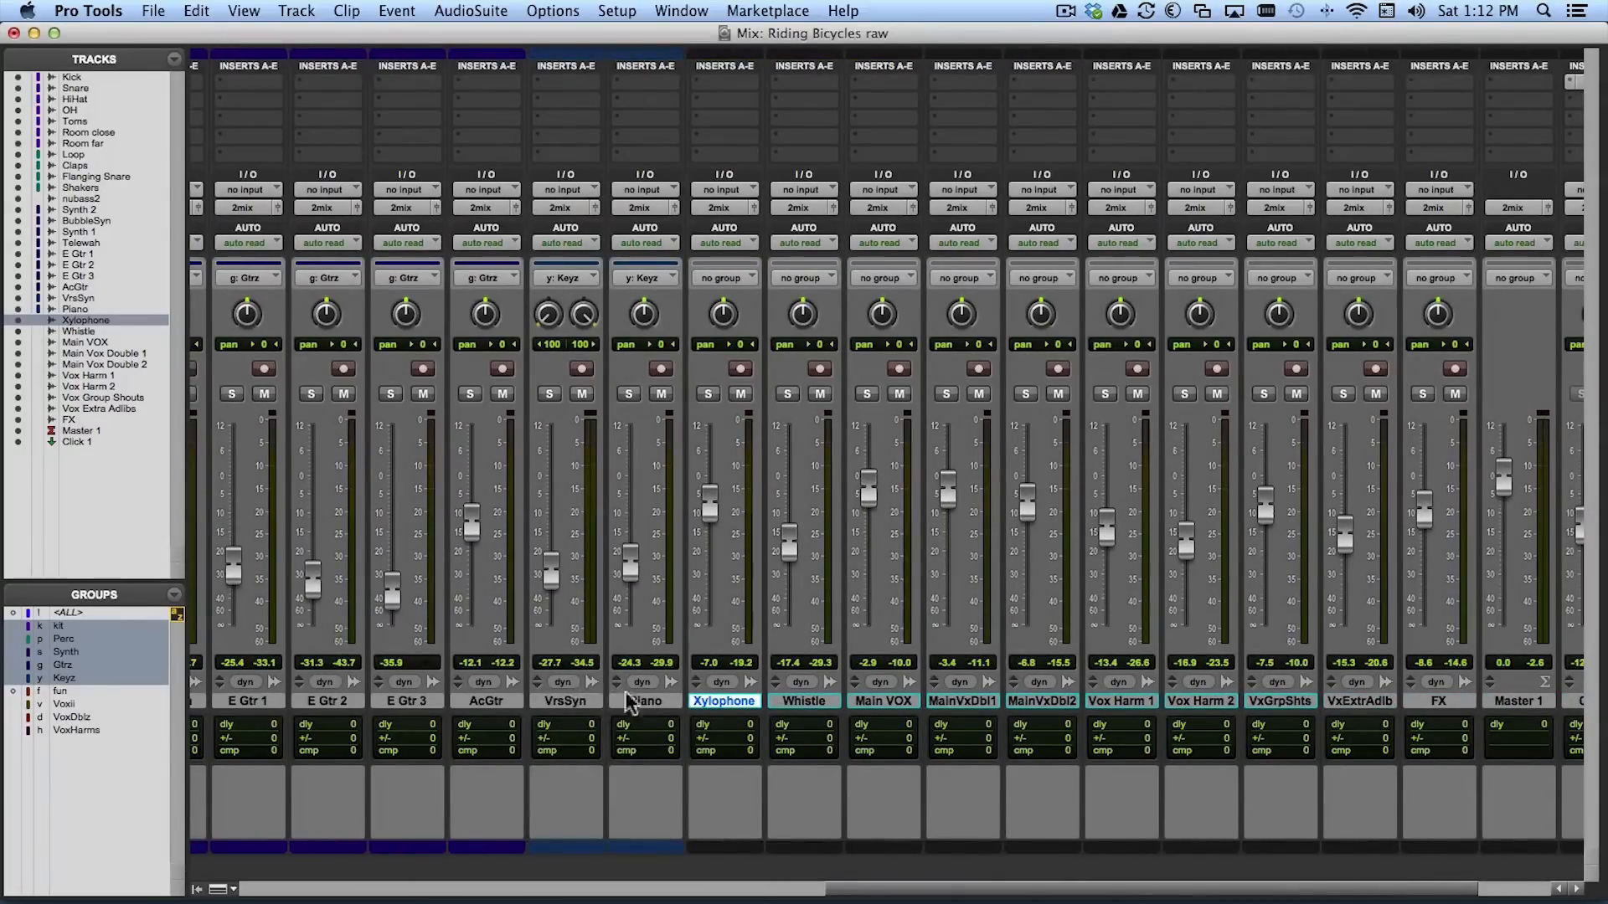
# - Activate the fun group and raise the Whistle fader to -12.1 dB
pyautogui.click(65, 690)
pyautogui.click(814, 700)
pyautogui.click(716, 696)
pyautogui.moveTo(791, 535); pyautogui.dragTo(790, 532)
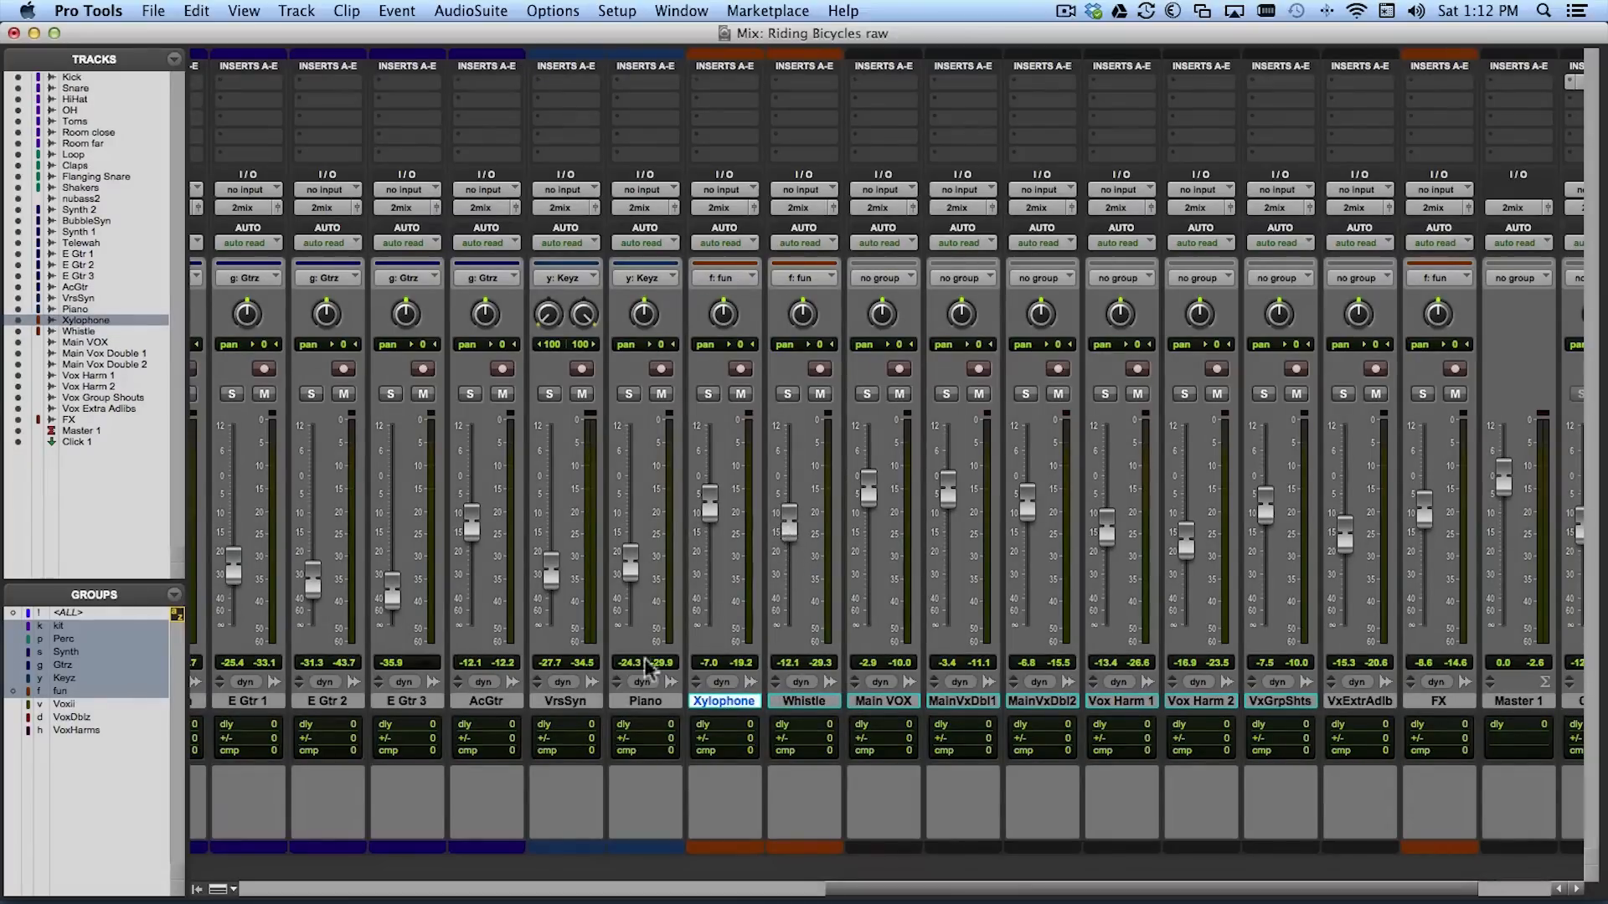
# - Activate the Voxii group, and switch Voxii and VoxDblz on and off to compare which vocal tracks each one covers
pyautogui.click(72, 706)
pyautogui.hscroll(2, 1015, 636)
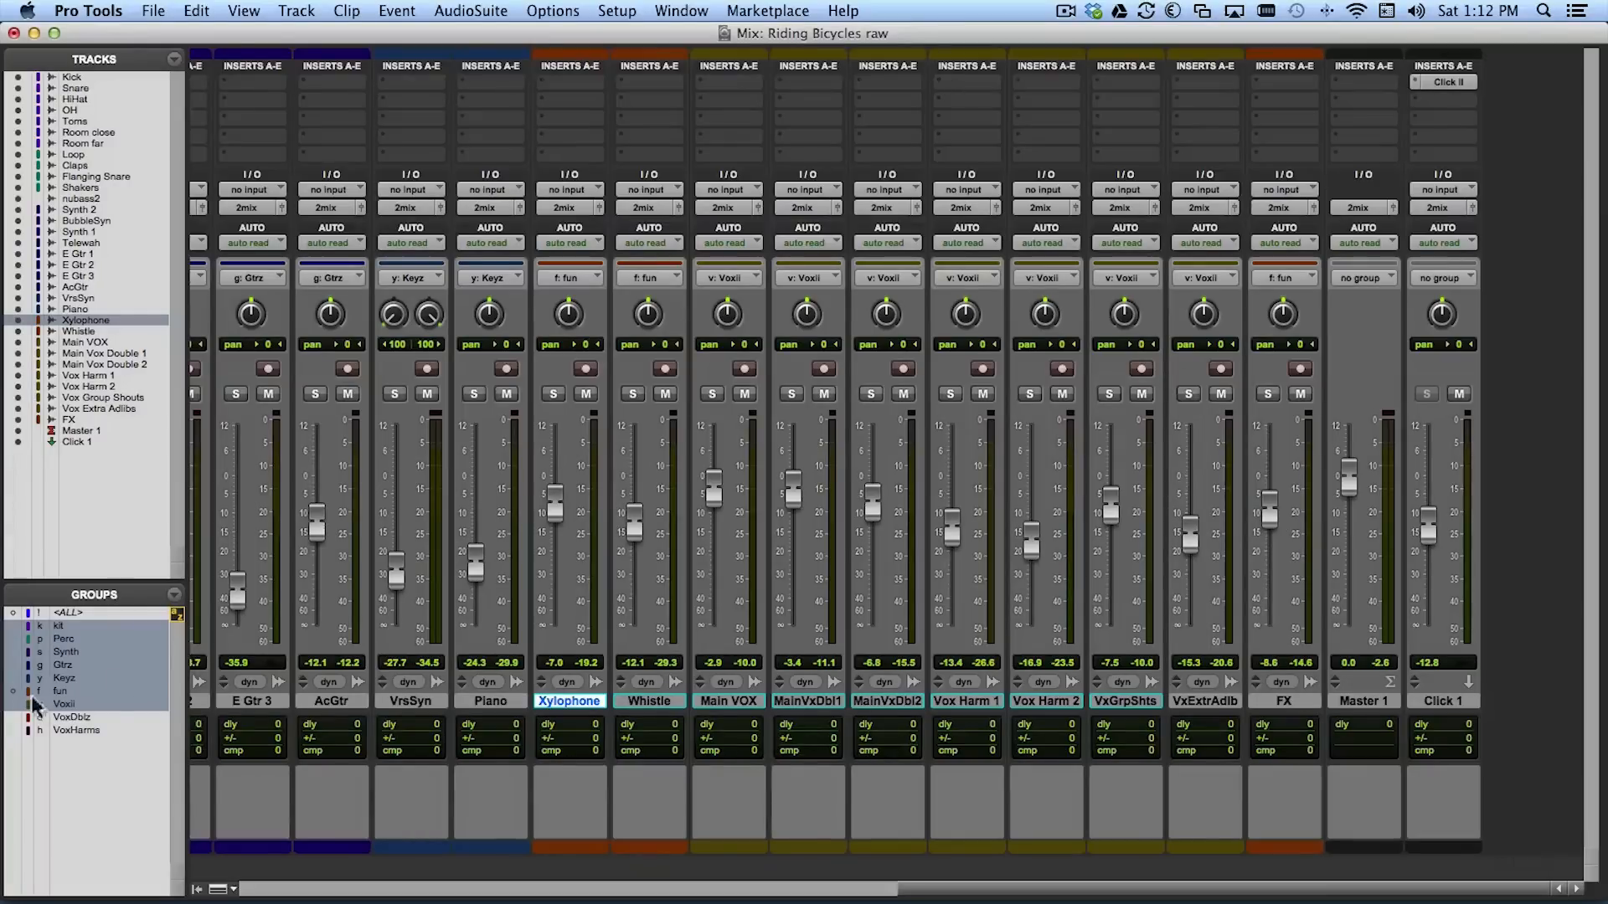
pyautogui.click(83, 704)
pyautogui.click(84, 718)
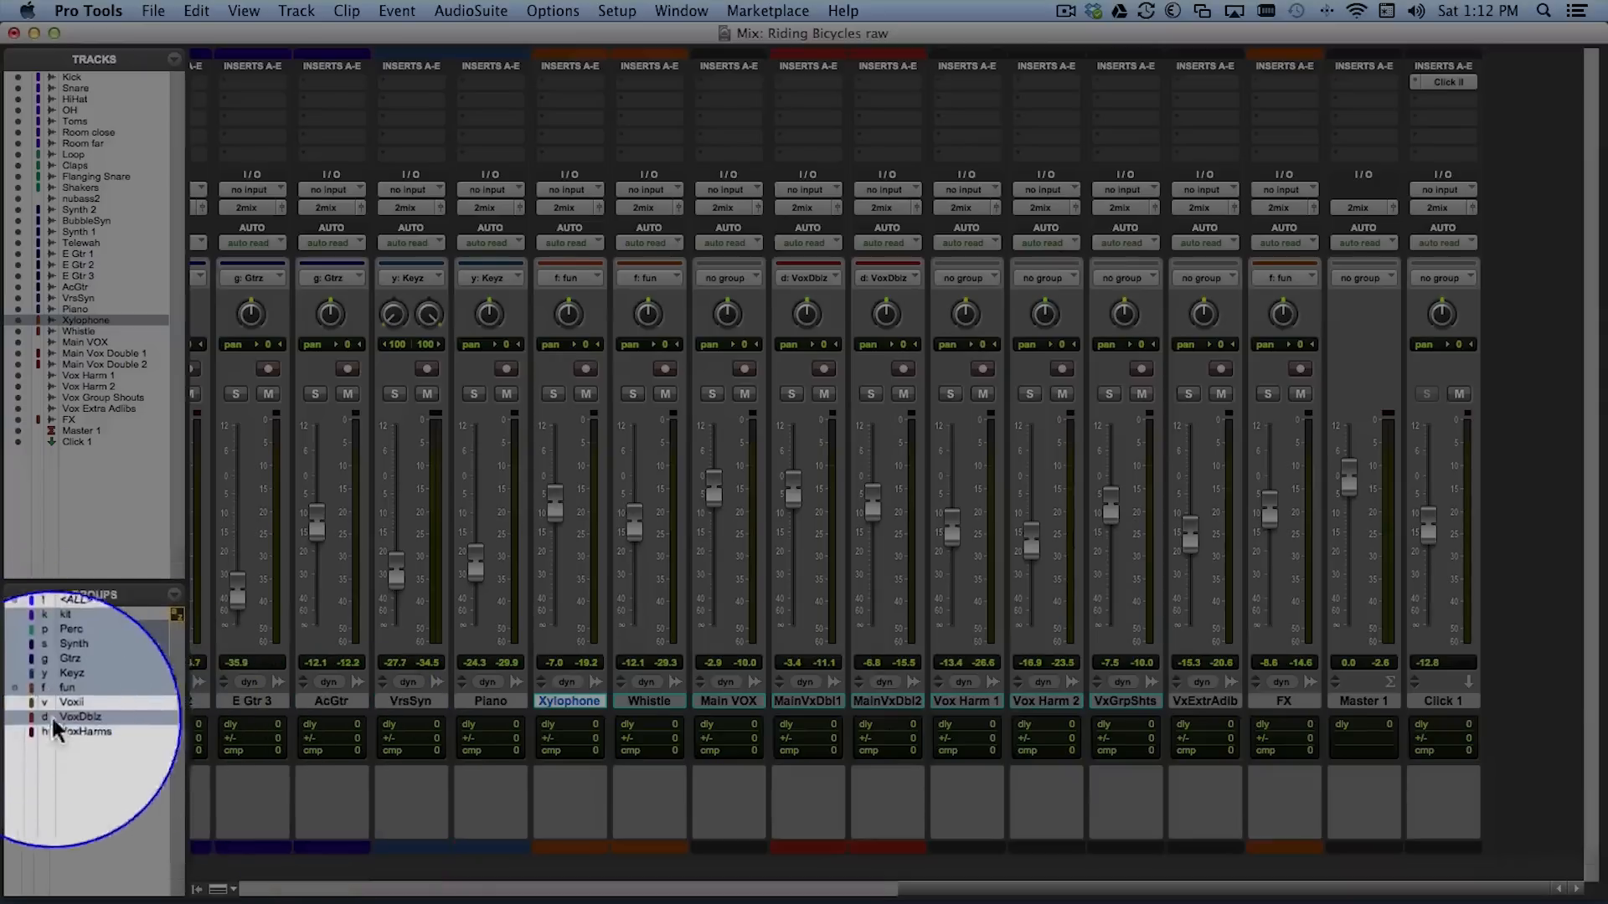
pyautogui.click(99, 707)
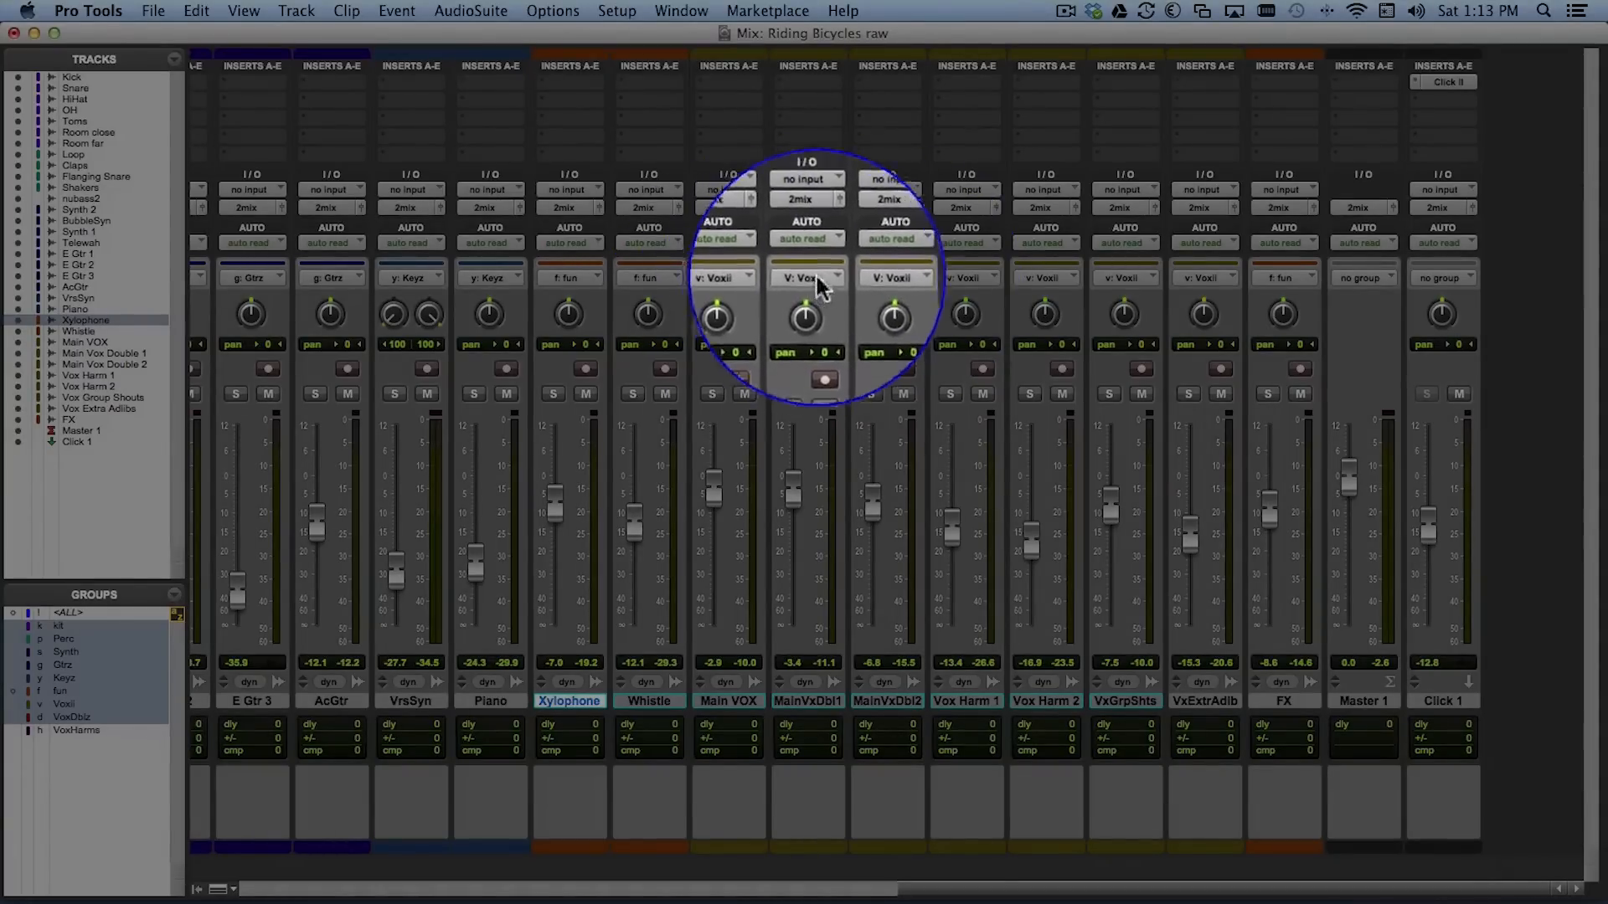
pyautogui.click(89, 715)
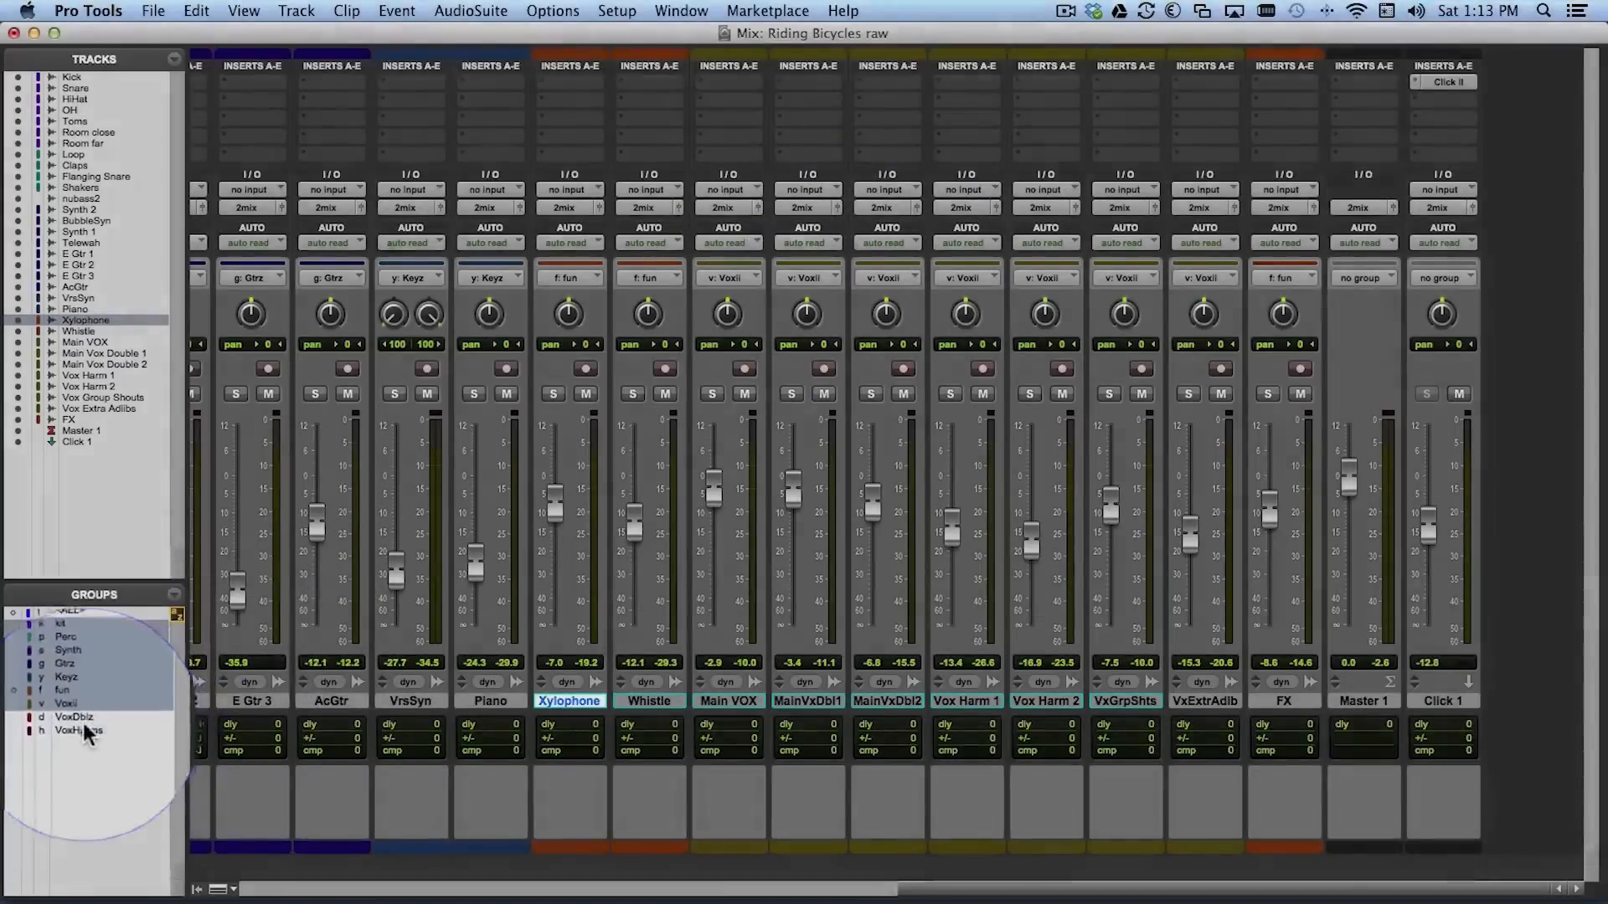
# - Activate the VoxDblz and VoxHarms groups and deactivate the overall Voxii group
pyautogui.click(78, 718)
pyautogui.click(62, 730)
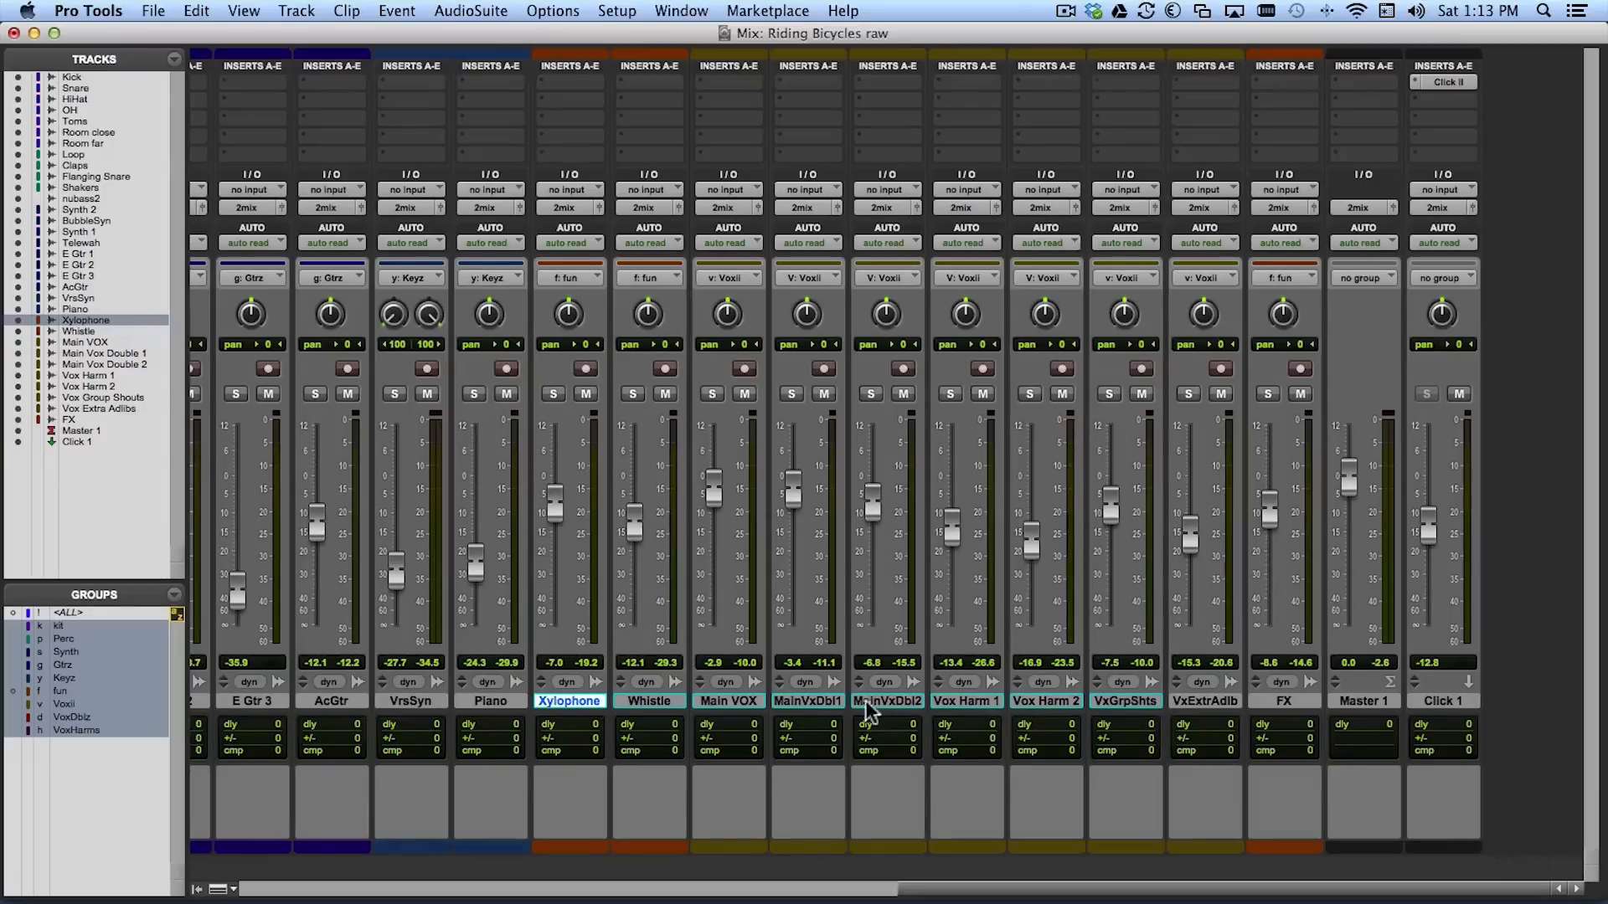
pyautogui.click(62, 708)
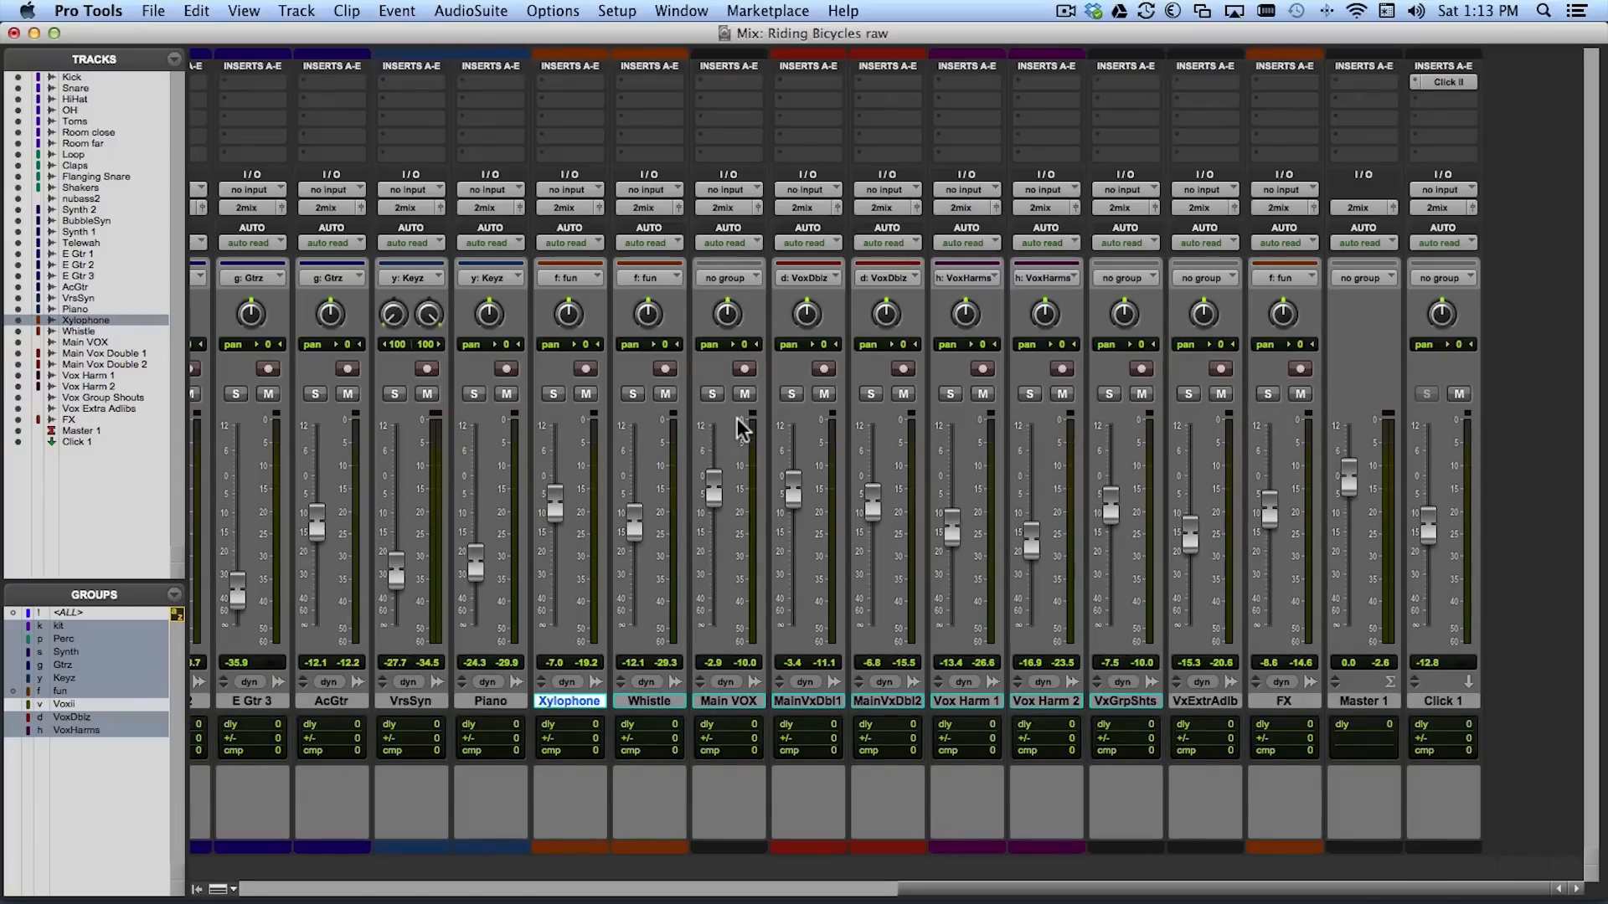
# - Switch the mixer to narrow channel strips and start playback of the session
pyautogui.hscroll(-15, 687, 321)
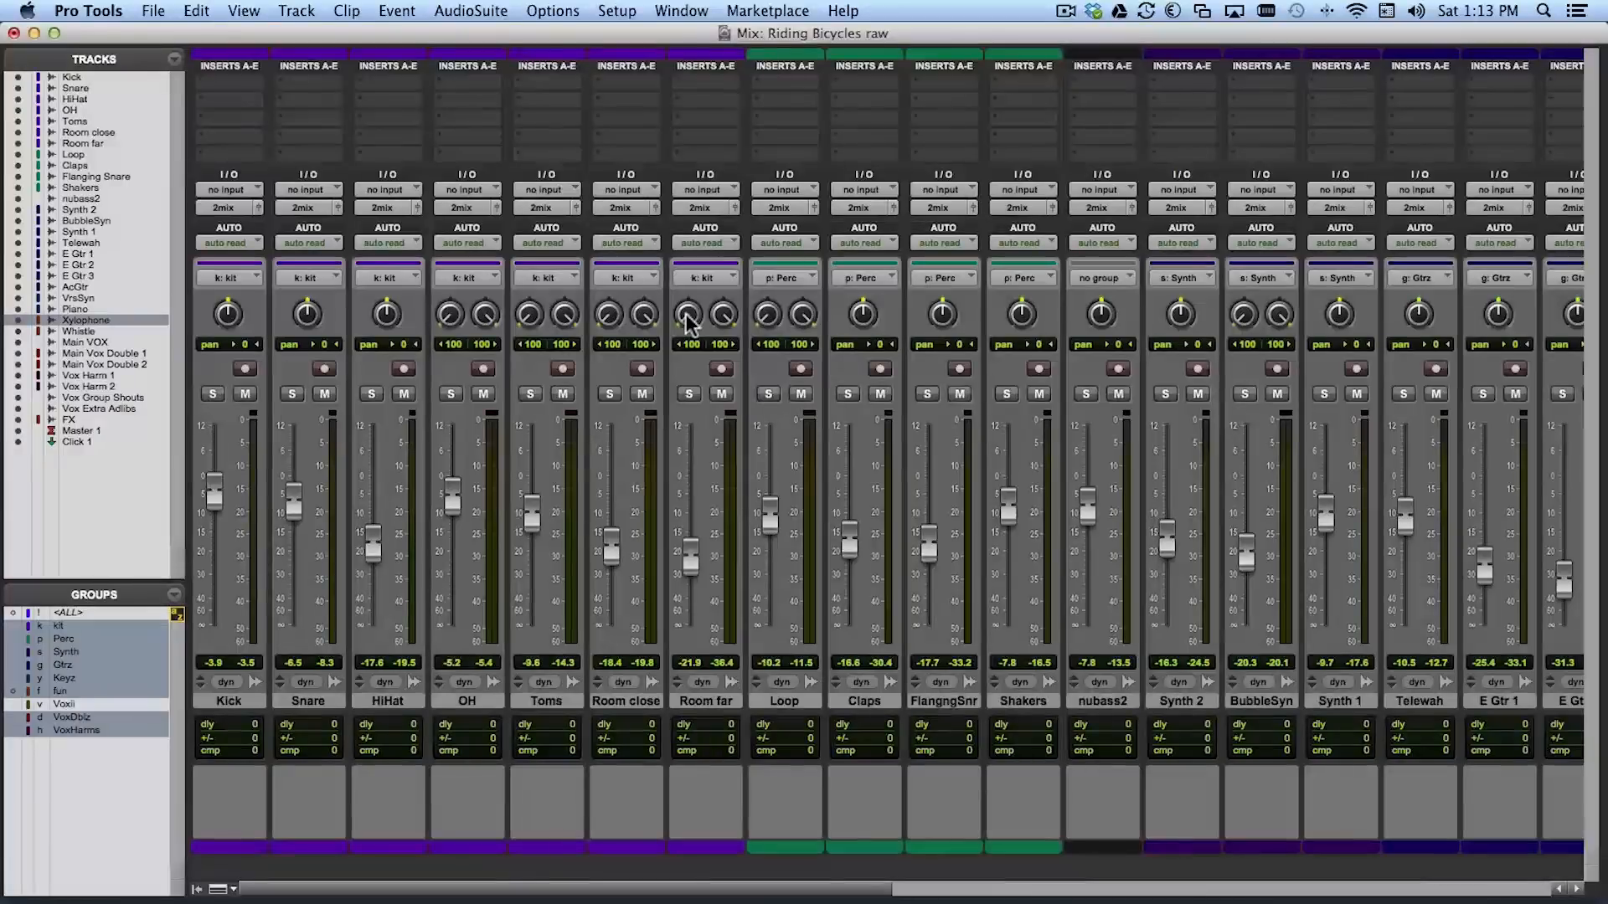
pyautogui.press('ctrl+alt+super+m')
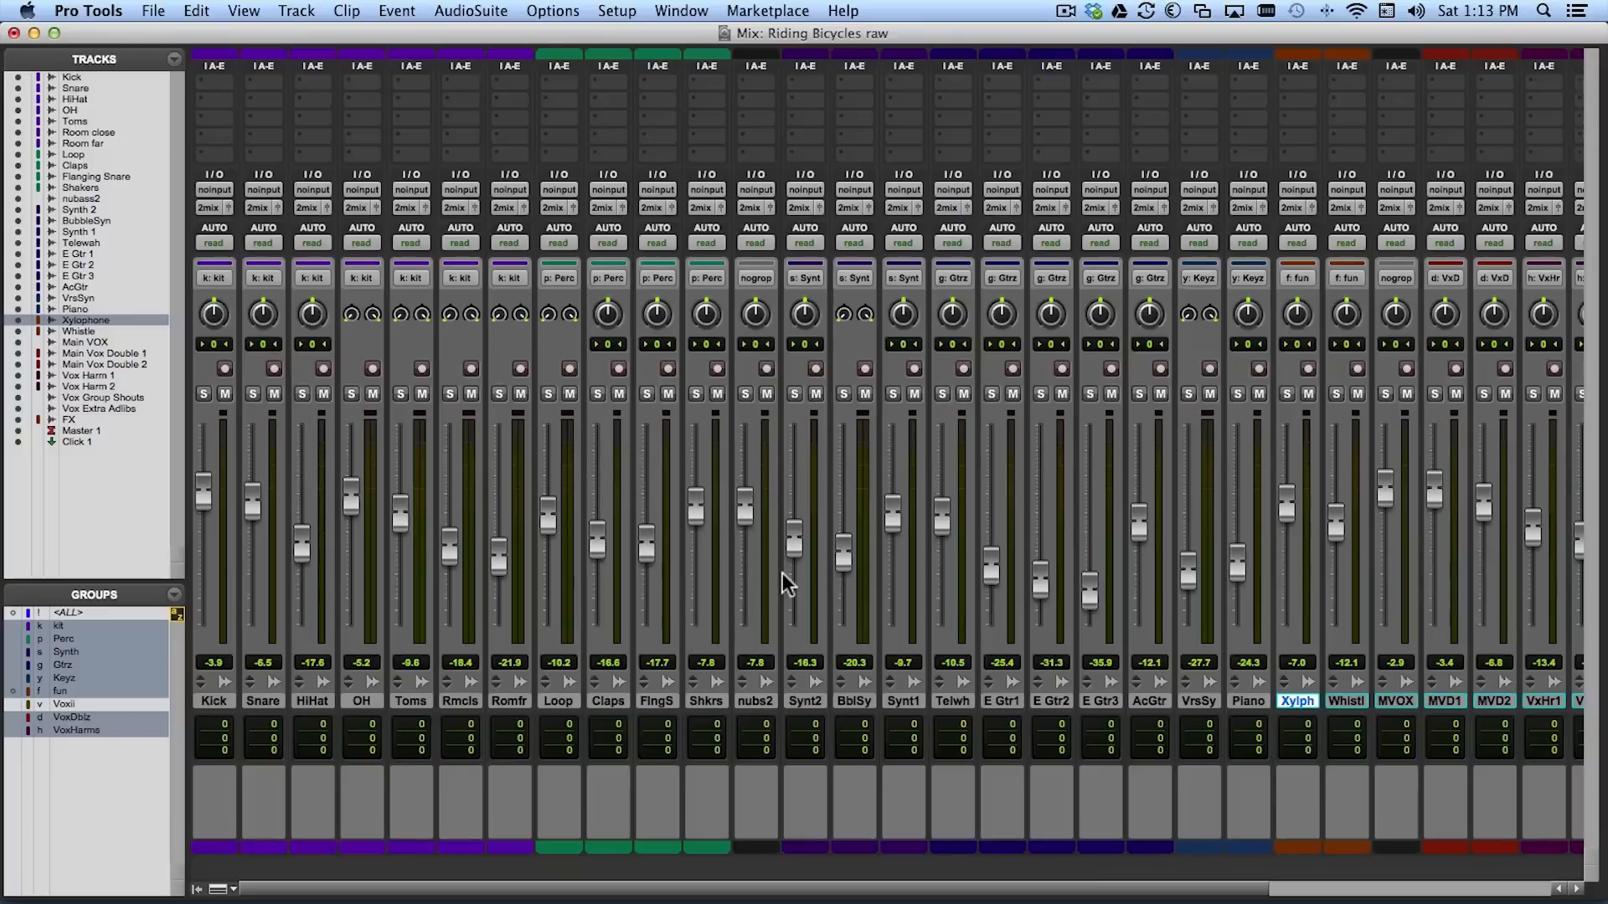
pyautogui.press('space')
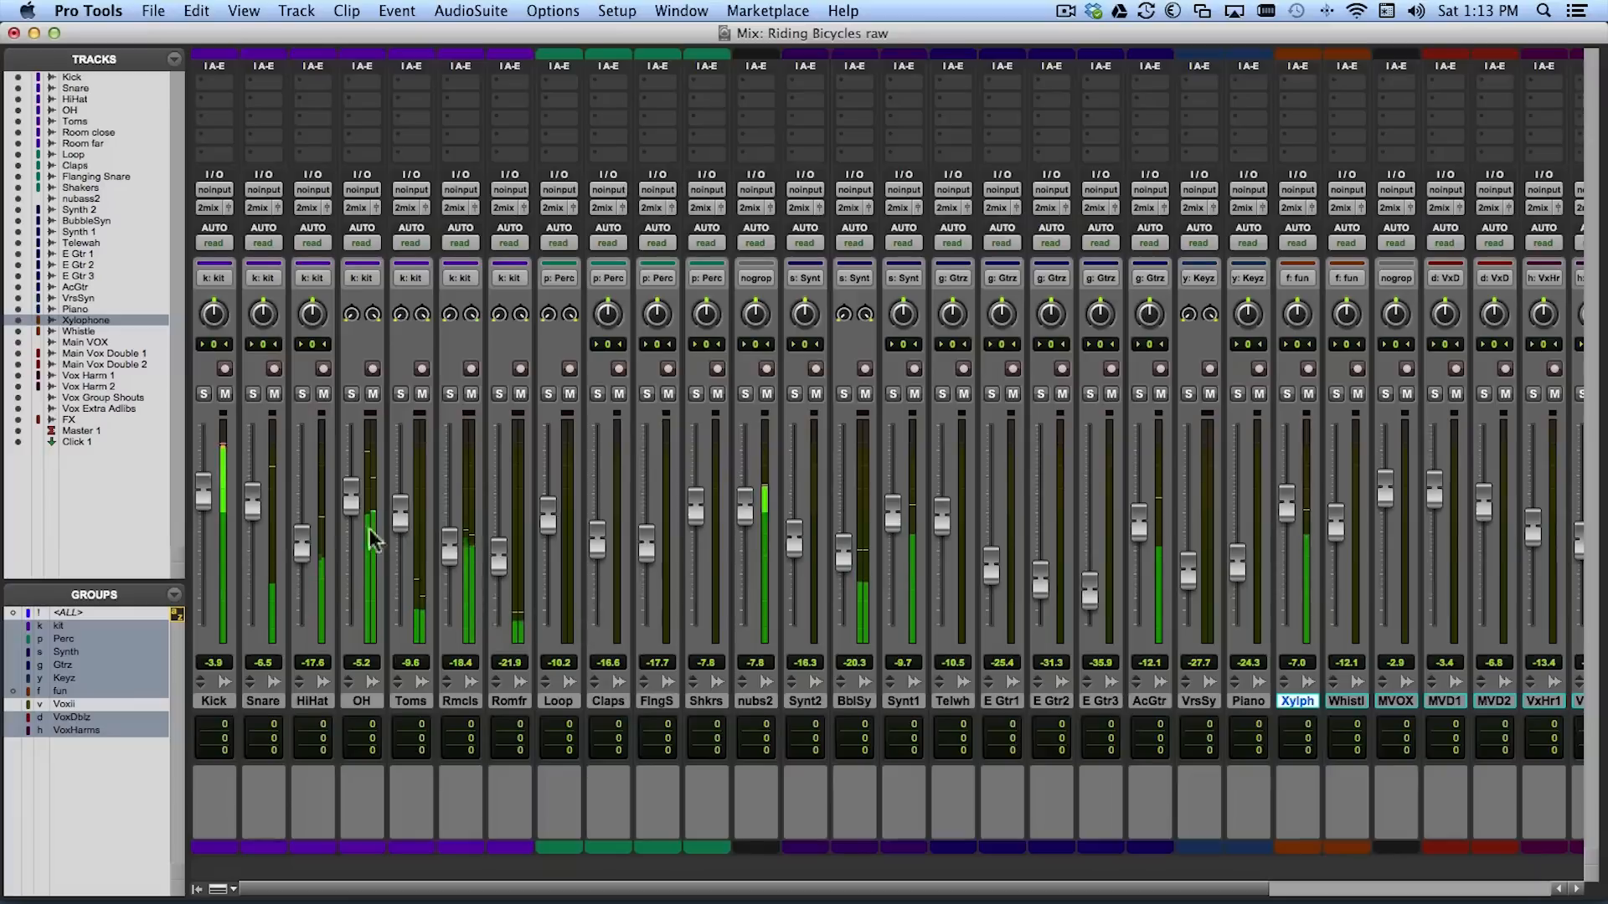
# - Lower the kit group by bringing OH to -6.2 dB, nubass2 to -8.6 dB, and the Synth group by bringing BubbleSyn to -21.4 dB
pyautogui.moveTo(349, 499); pyautogui.dragTo(348, 511)
pyautogui.moveTo(744, 505); pyautogui.dragTo(751, 505)
pyautogui.moveTo(844, 550); pyautogui.dragTo(840, 553)
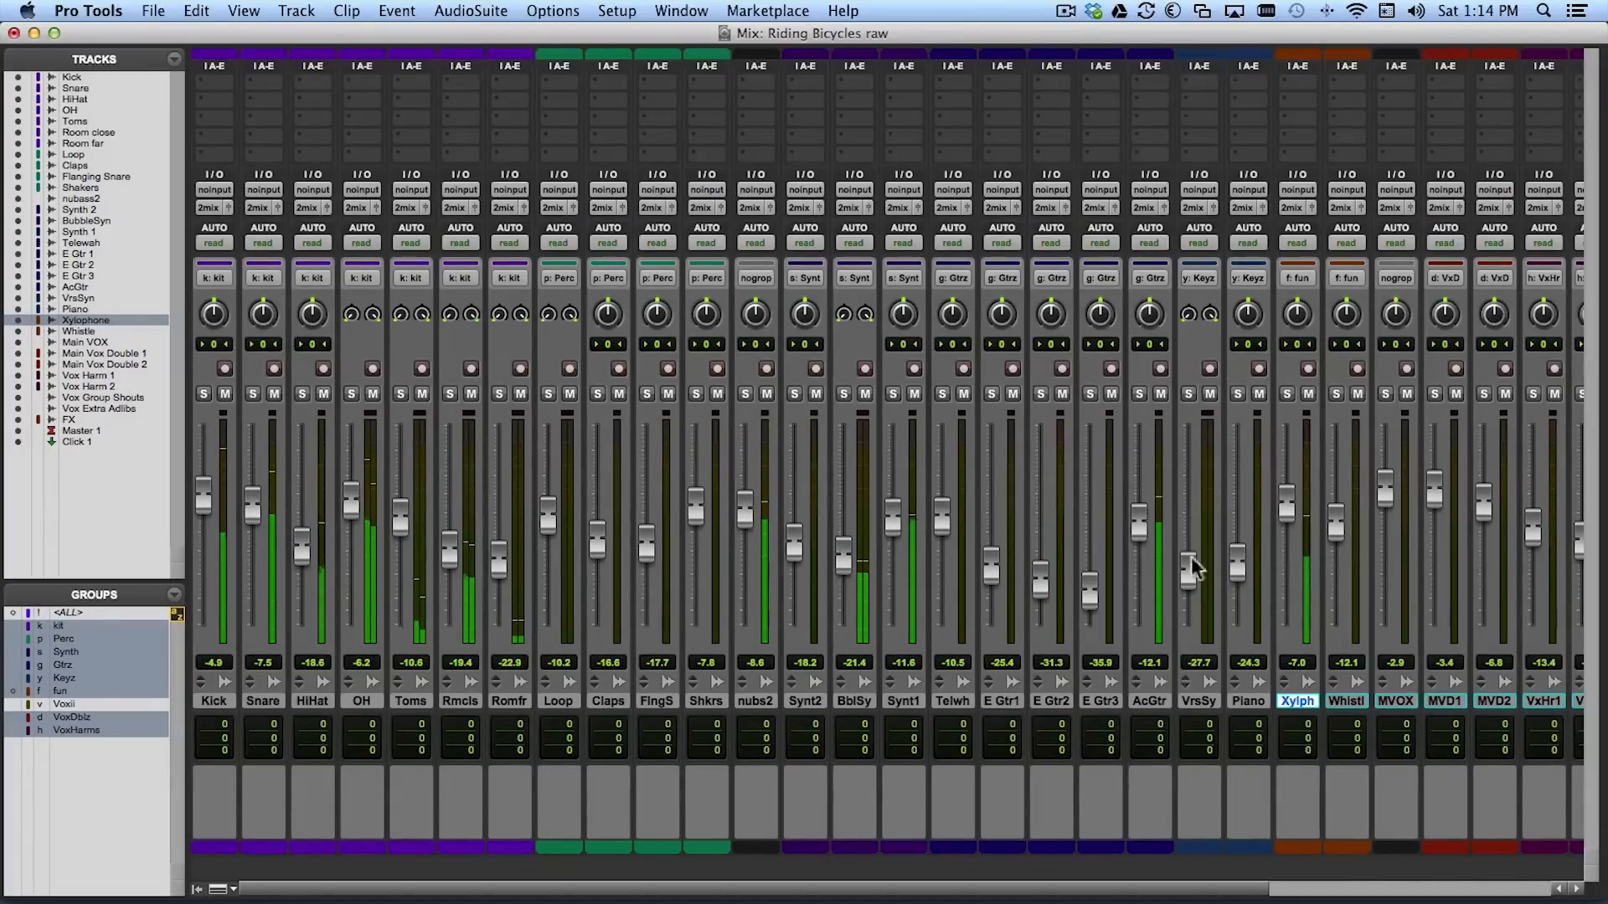
# - Lower the Gtrz group by bringing AcGtr to -13.1 dB, and raise Main VOX to -1.7 dB
pyautogui.hscroll(3, 1208, 544)
pyautogui.hscroll(1, 1209, 544)
pyautogui.moveTo(958, 526); pyautogui.dragTo(958, 531)
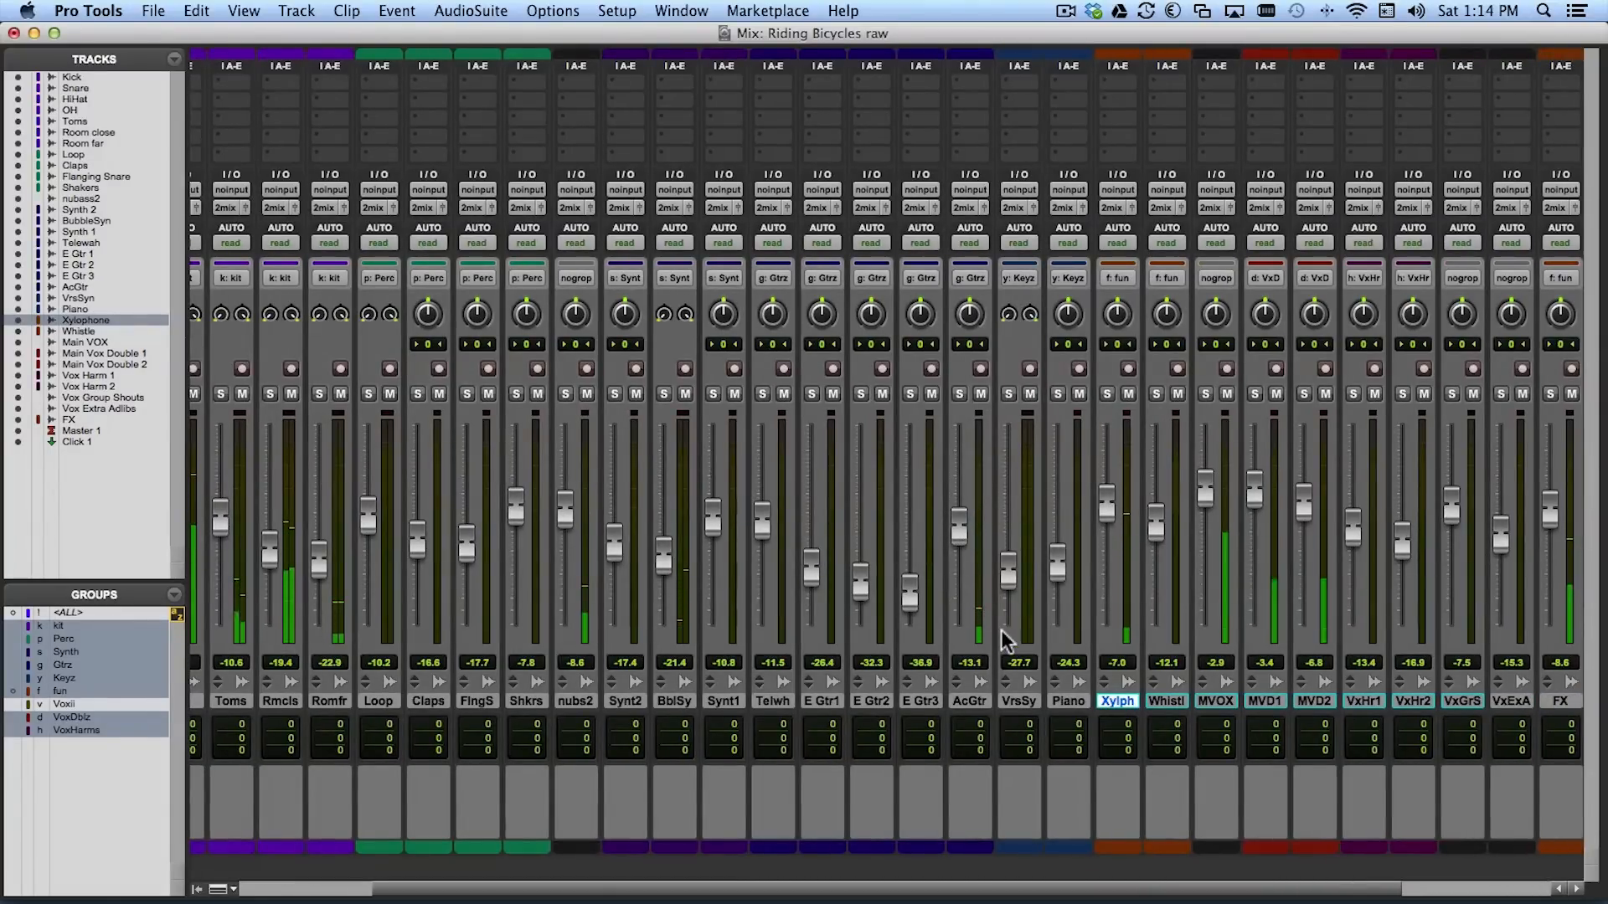
pyautogui.moveTo(1206, 494); pyautogui.dragTo(1254, 504)
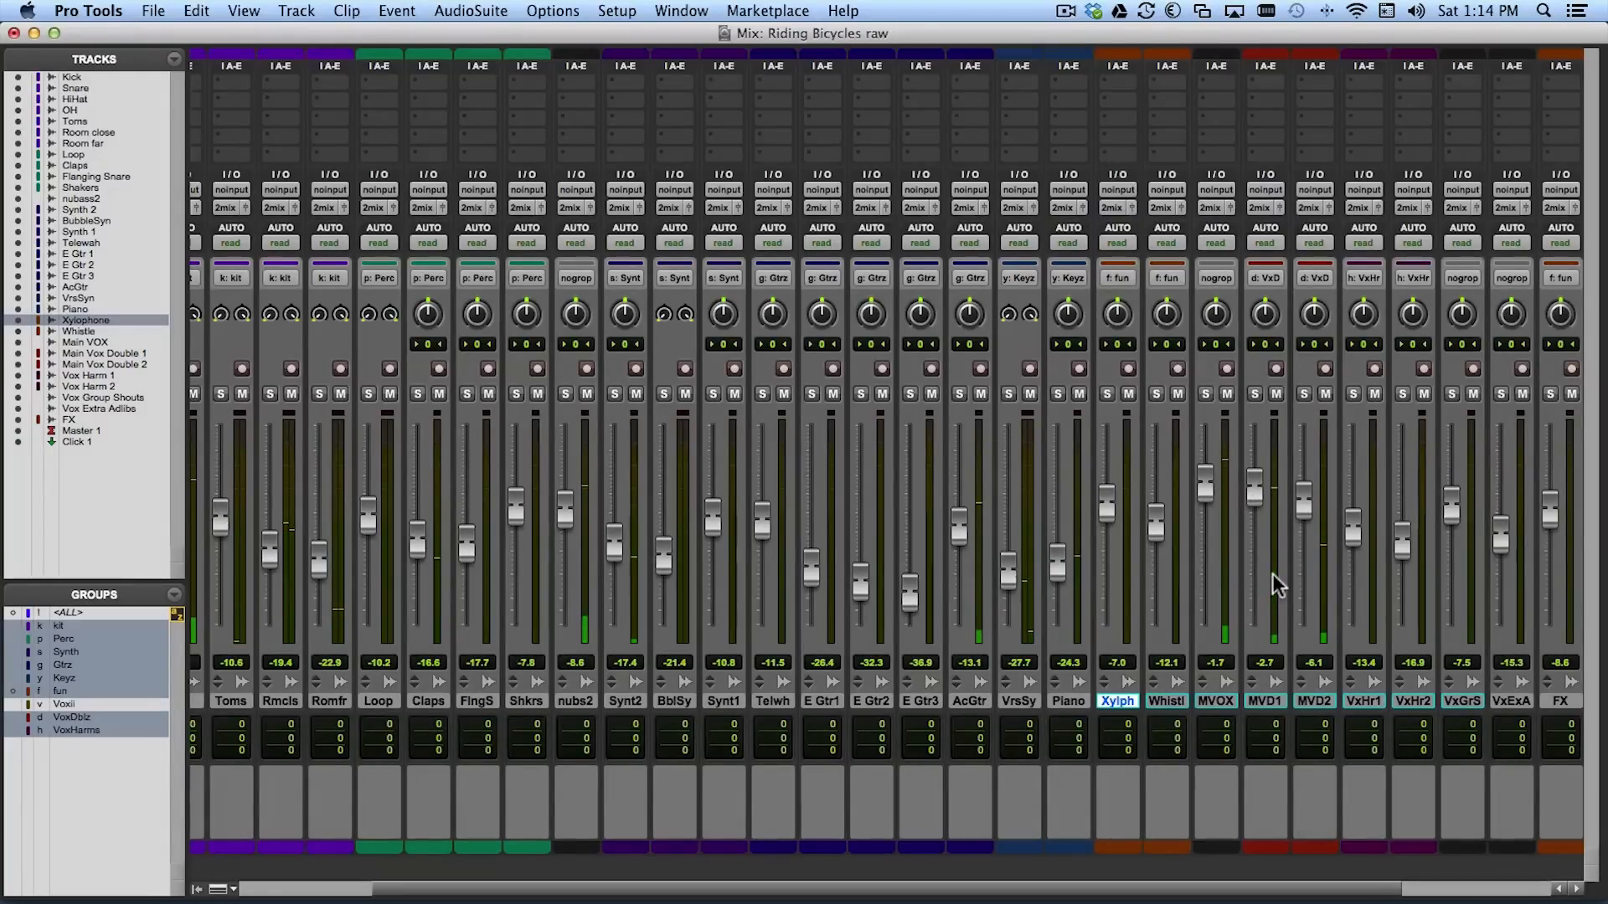
# - Return the mixer to wide channel strips and lower the kit group by bringing HiHat to -18.8 dB
pyautogui.press('ctrl+alt+super+m')
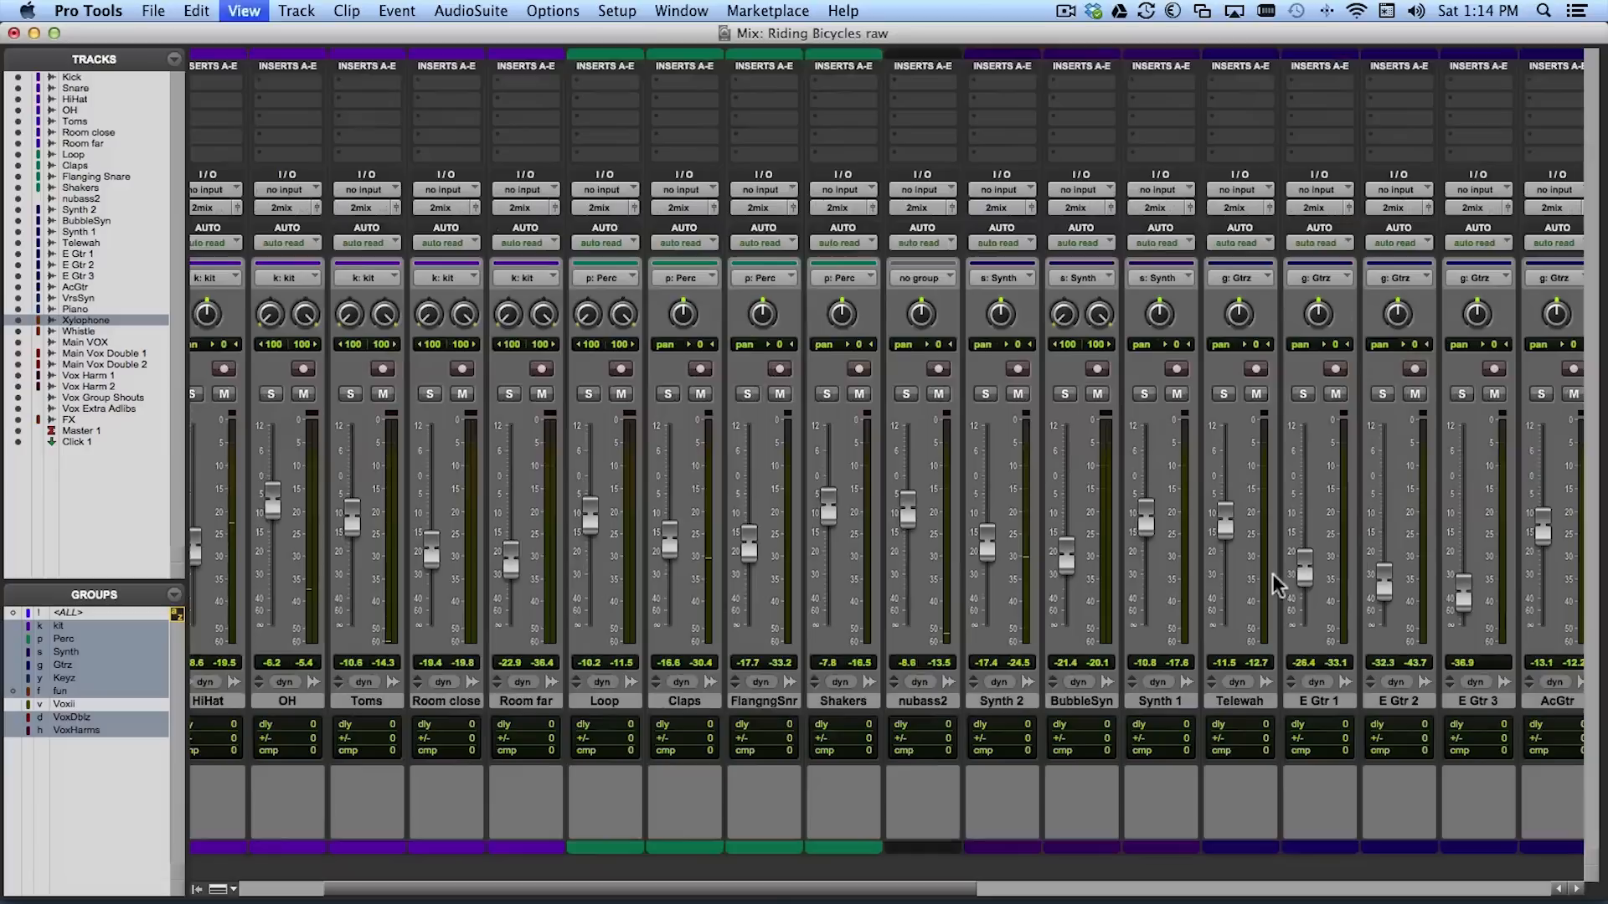
pyautogui.hscroll(-3, 569, 424)
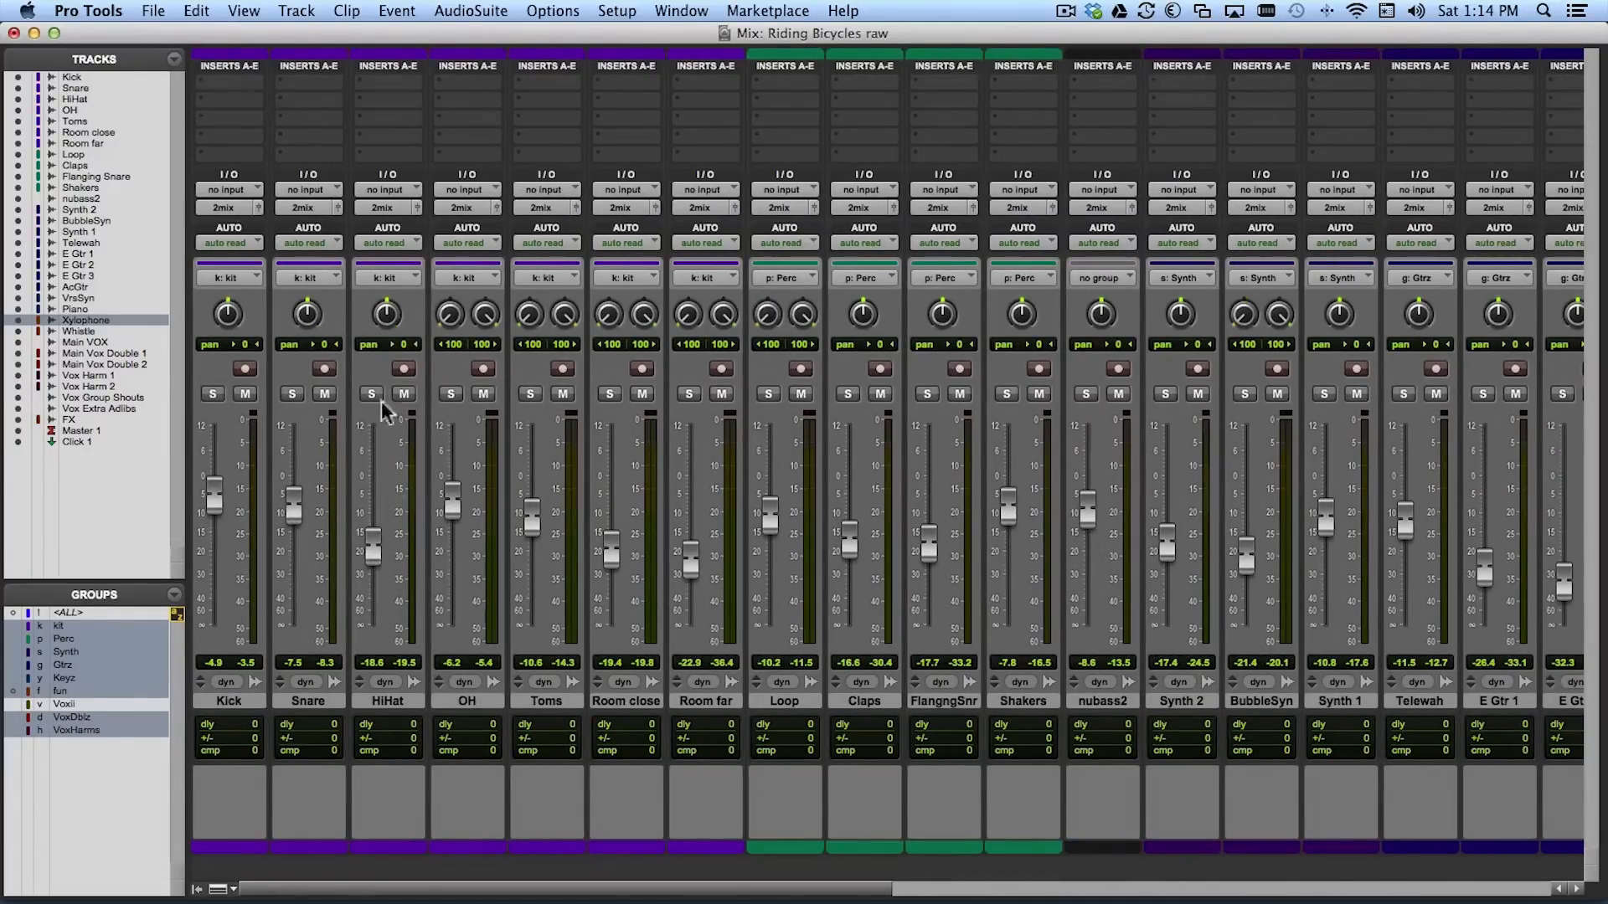
pyautogui.moveTo(374, 565); pyautogui.dragTo(375, 566)
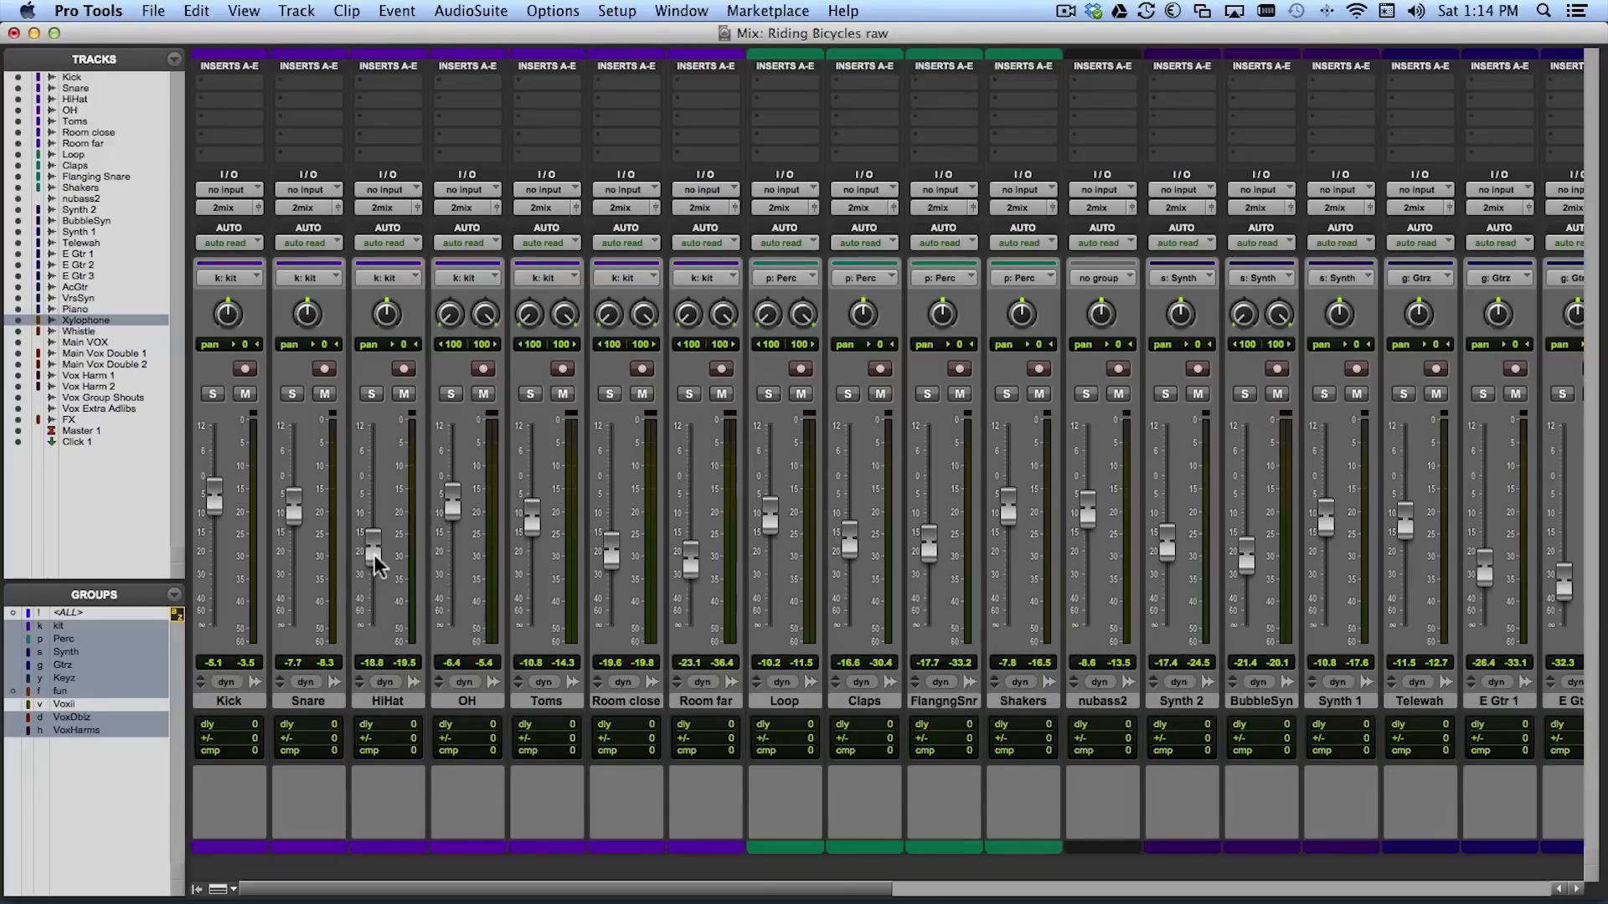
# - Deactivate the kit group, raise the HiHat fader alone to -15.0 dB, and reactivate the group
pyautogui.click(59, 628)
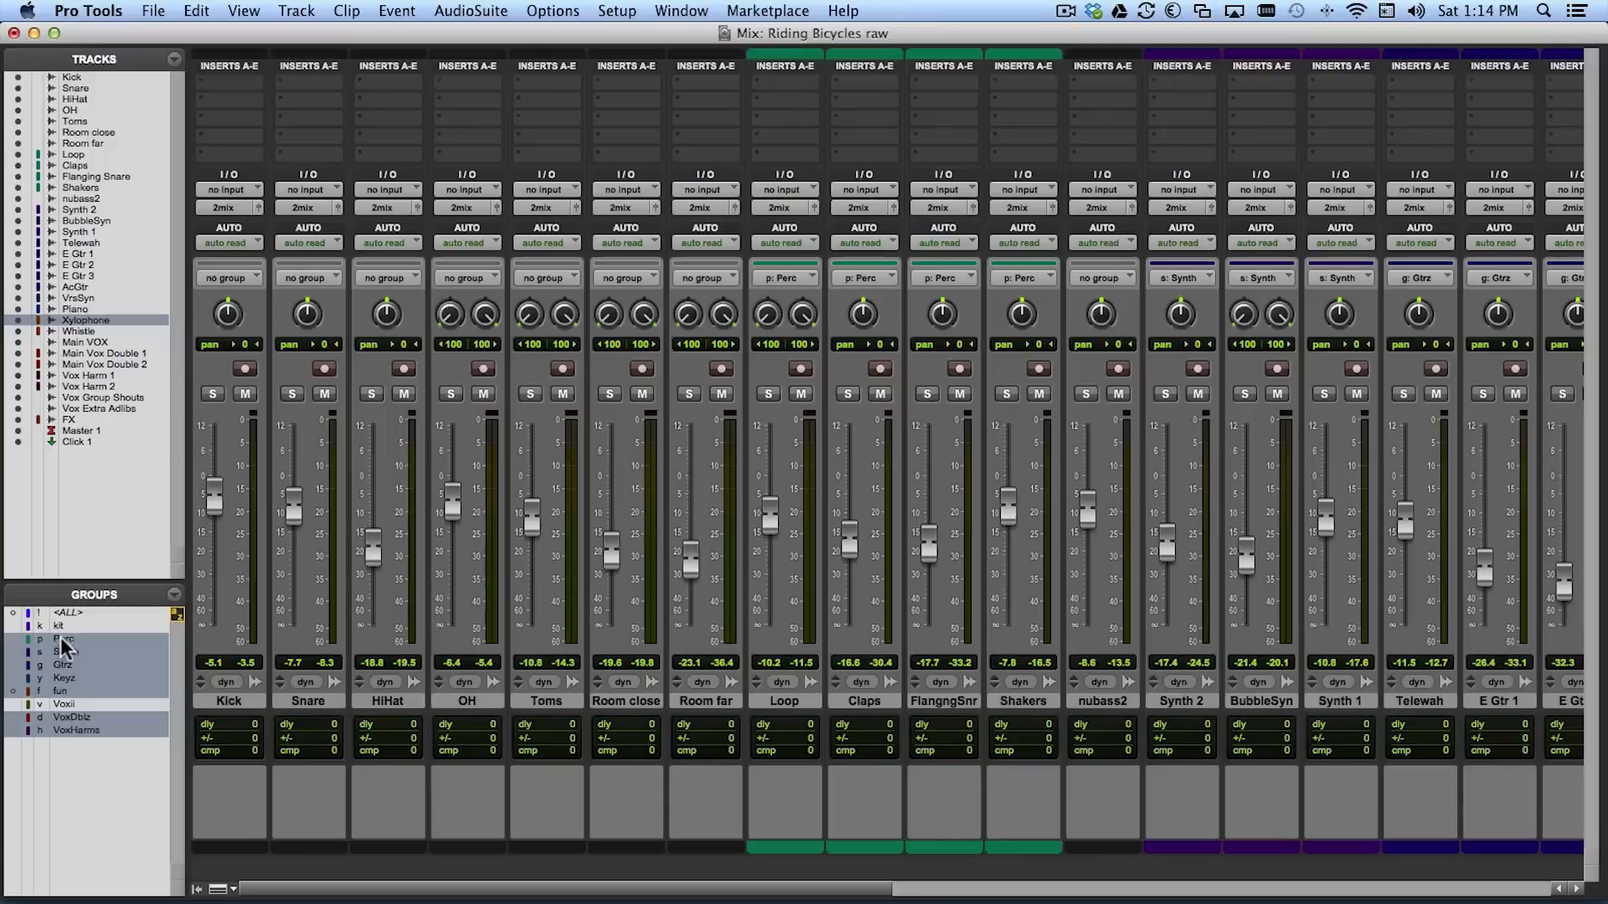
pyautogui.moveTo(369, 561); pyautogui.dragTo(375, 543)
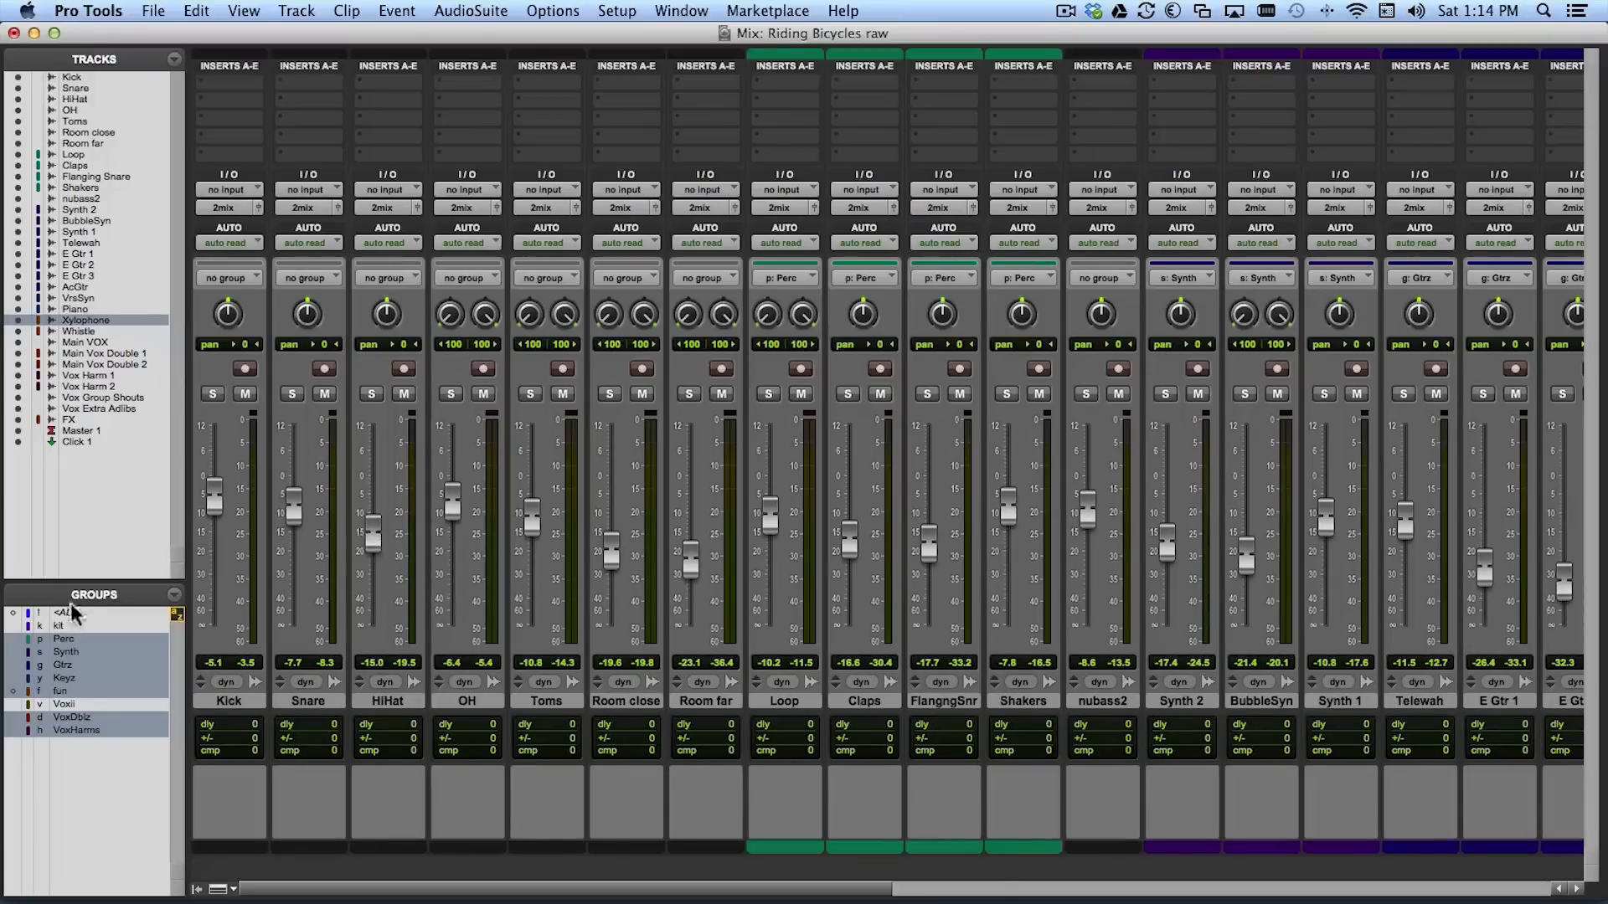
pyautogui.click(60, 625)
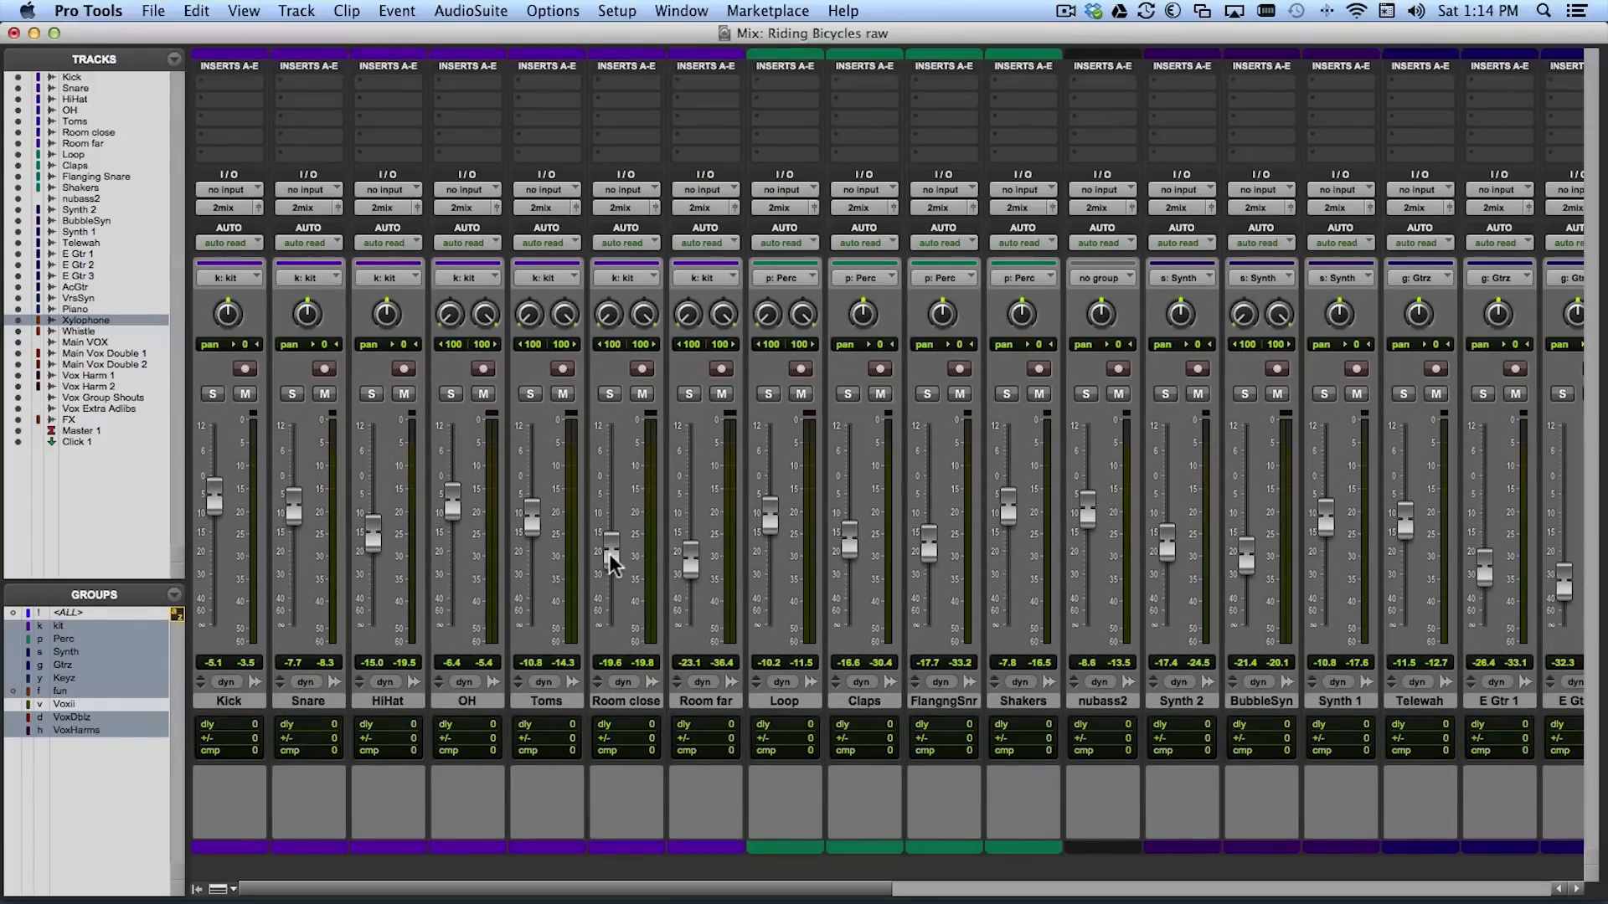
# - Toggle the kit group off and on repeatedly, leaving it active
pyautogui.click(55, 628)
pyautogui.click(55, 628)
pyautogui.click(54, 628)
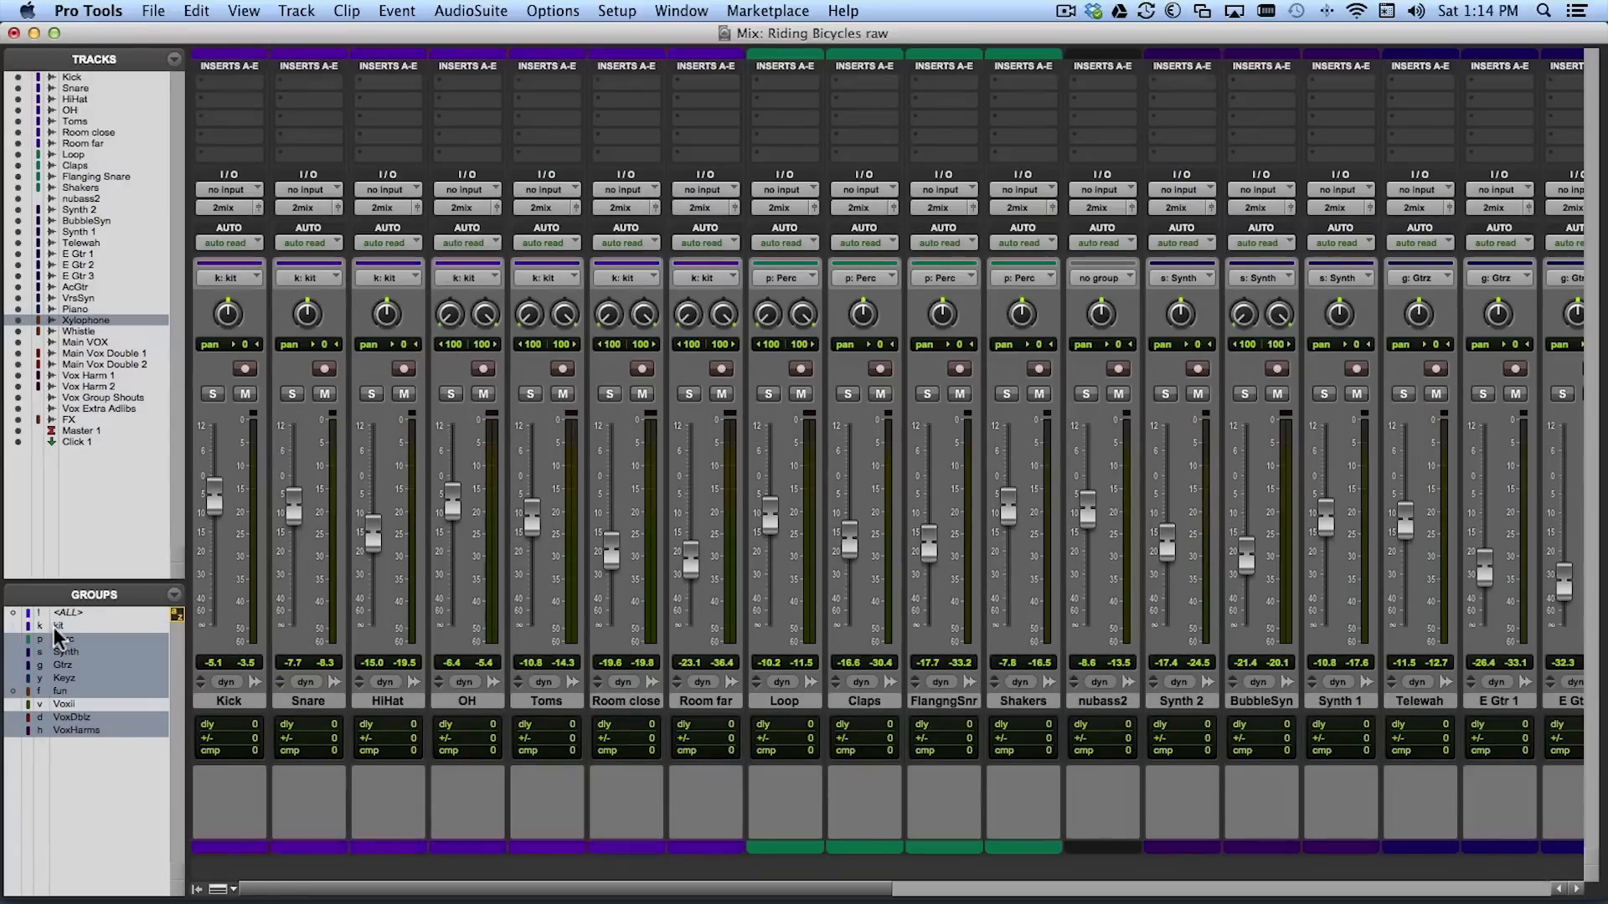
pyautogui.click(54, 628)
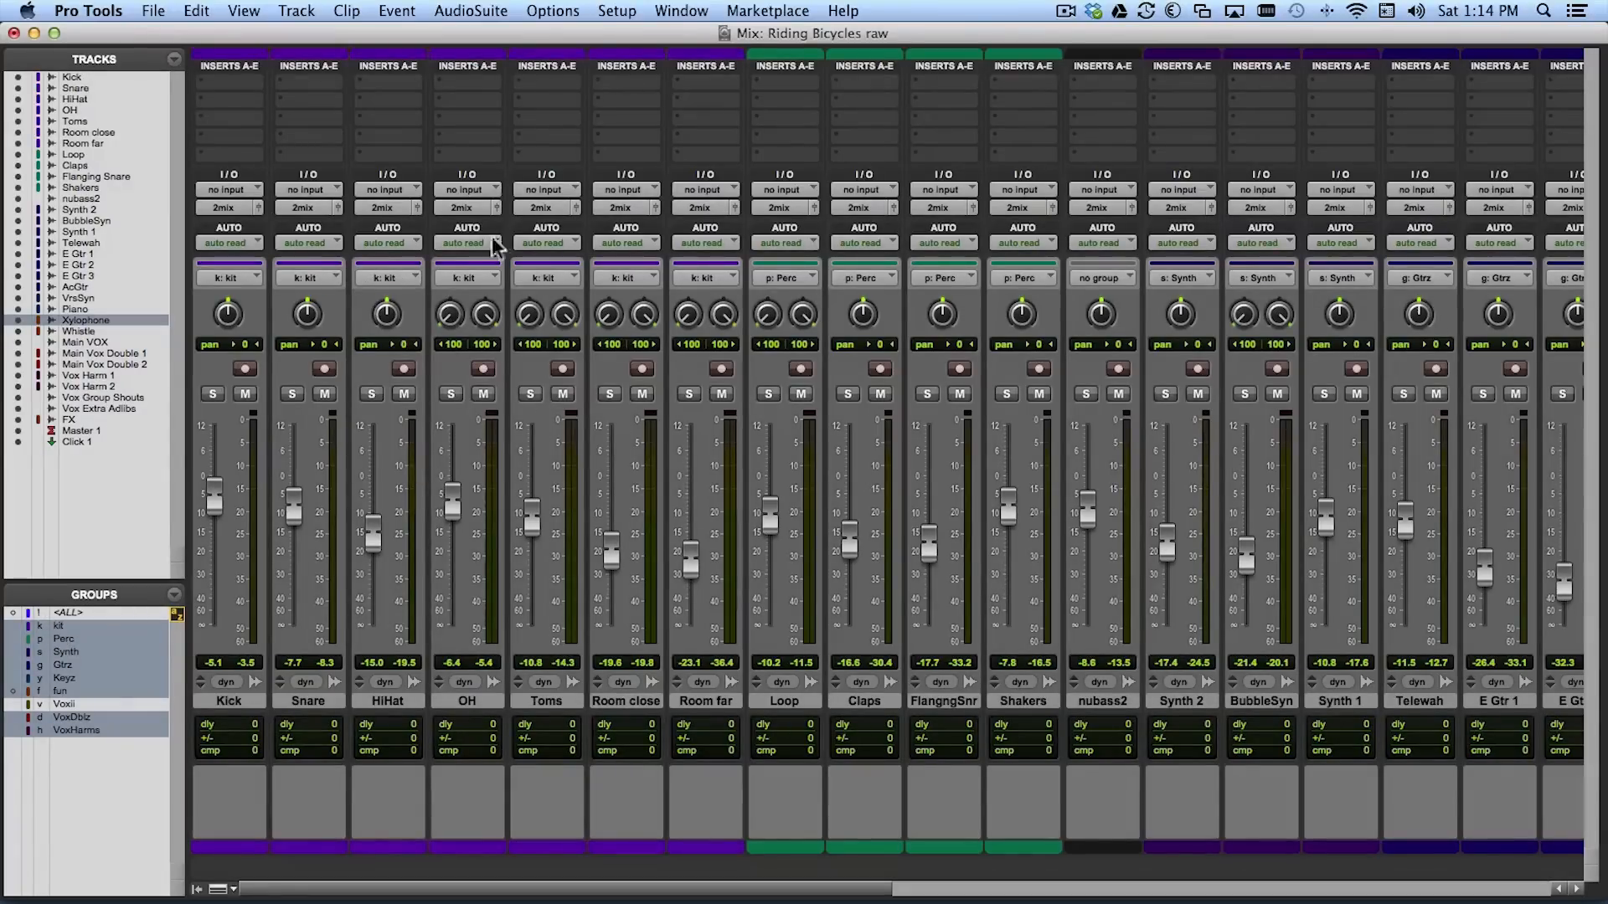
pyautogui.press('super+equal')
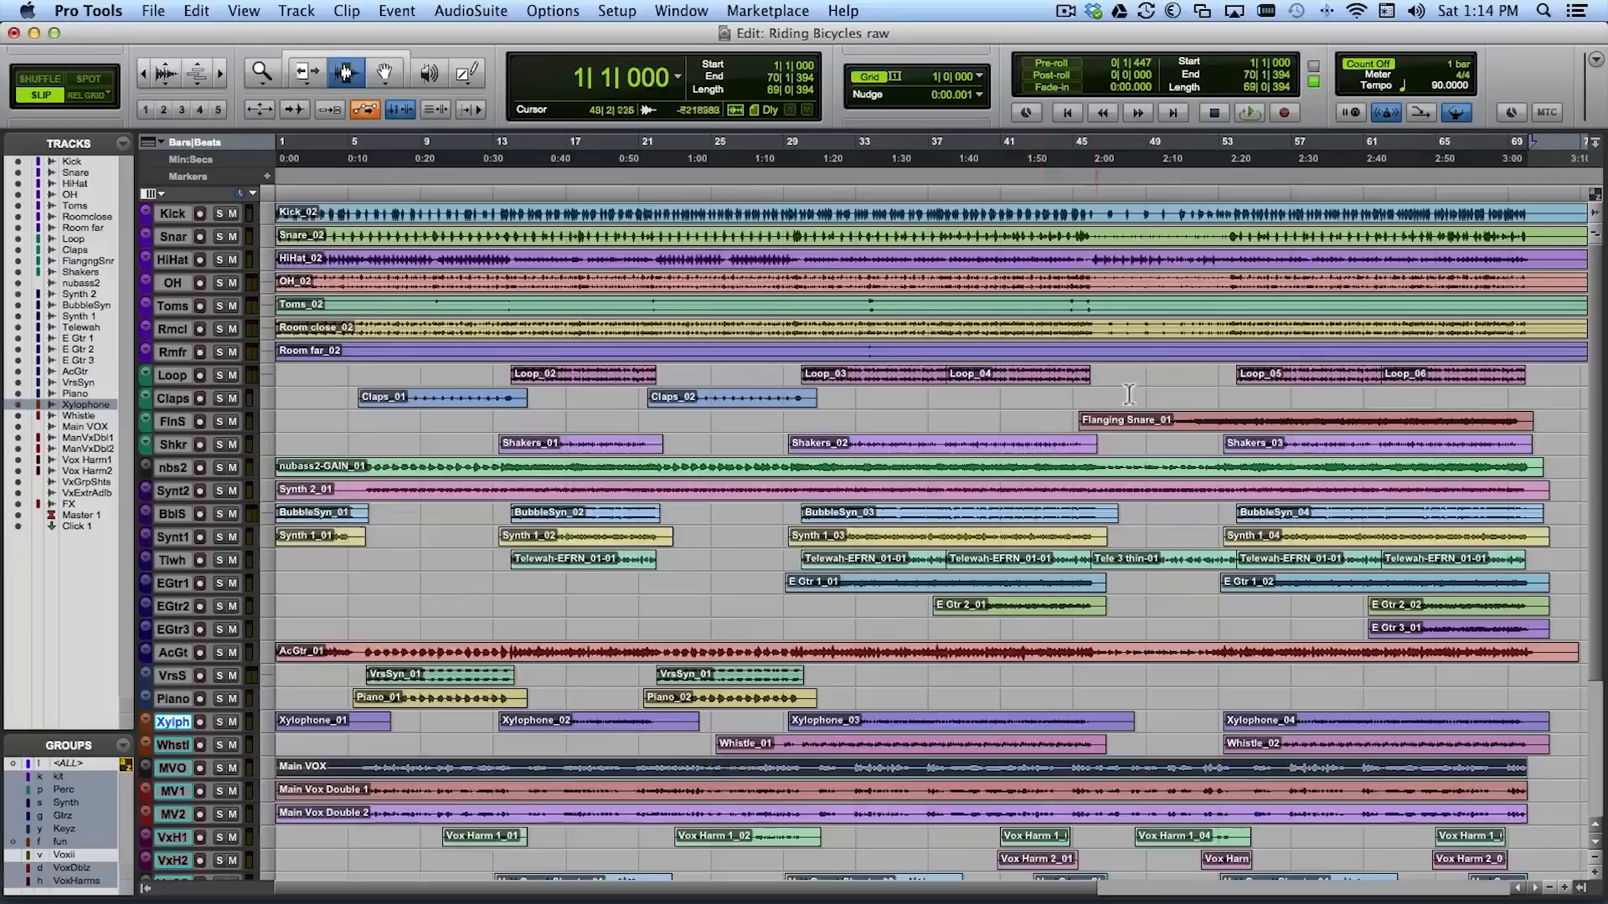
pyautogui.hscroll(10, 1129, 393)
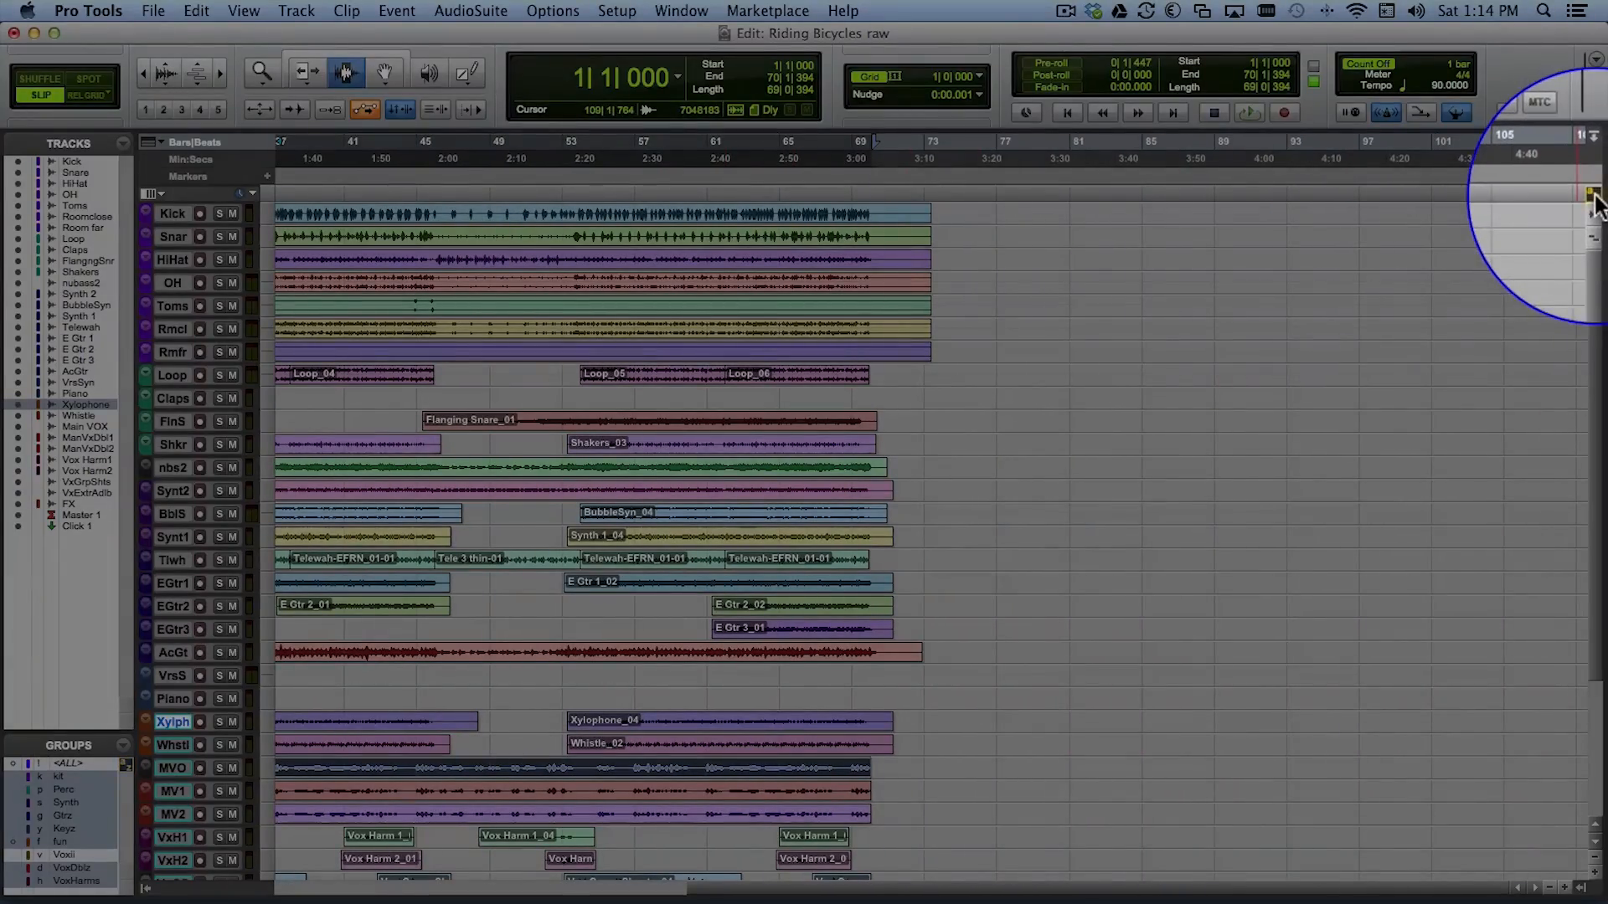
pyautogui.hscroll(-10, 544, 467)
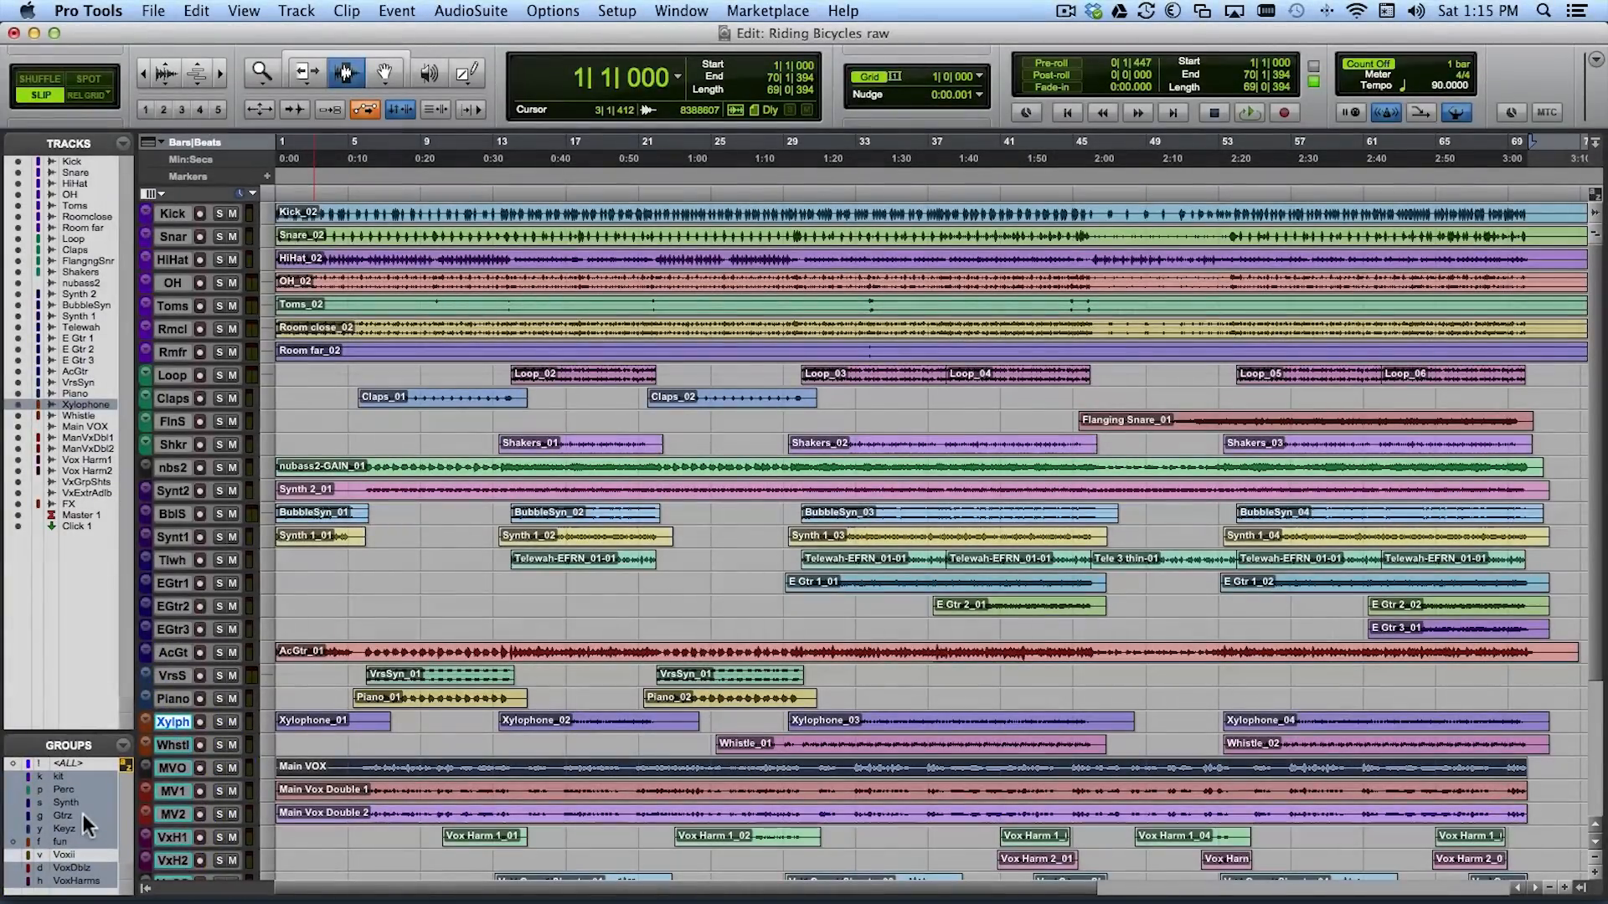
pyautogui.press('super+equal')
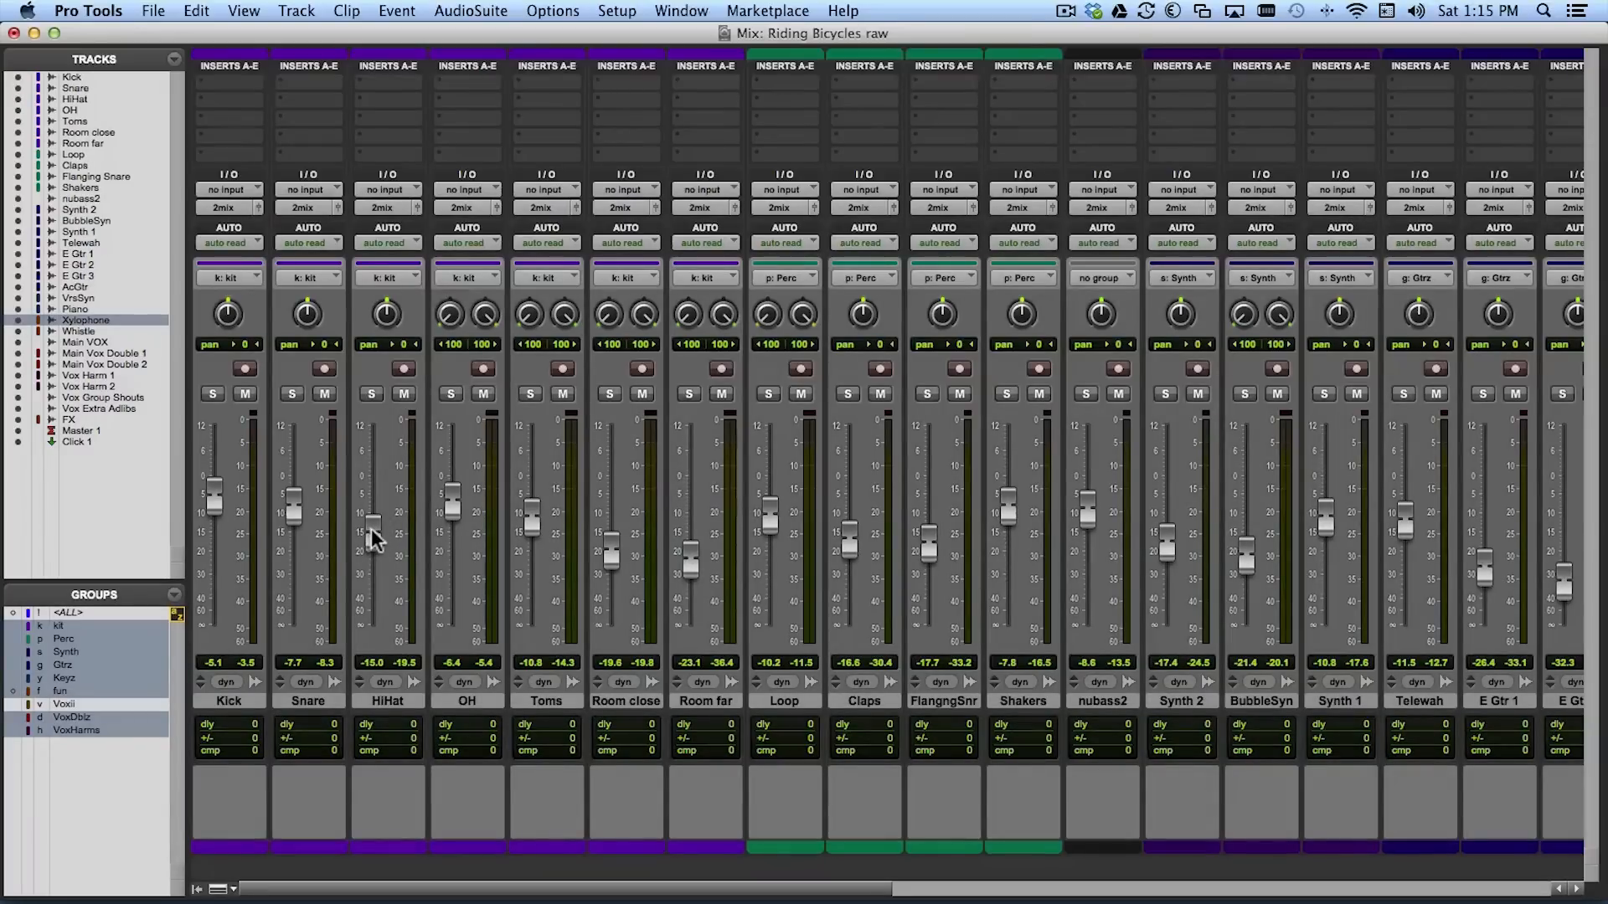
# - Raise the kit group by bringing Kick to -4.0 dB, and raise the HiHat fader alone to -12.9 dB
pyautogui.moveTo(371, 536); pyautogui.dragTo(371, 530)
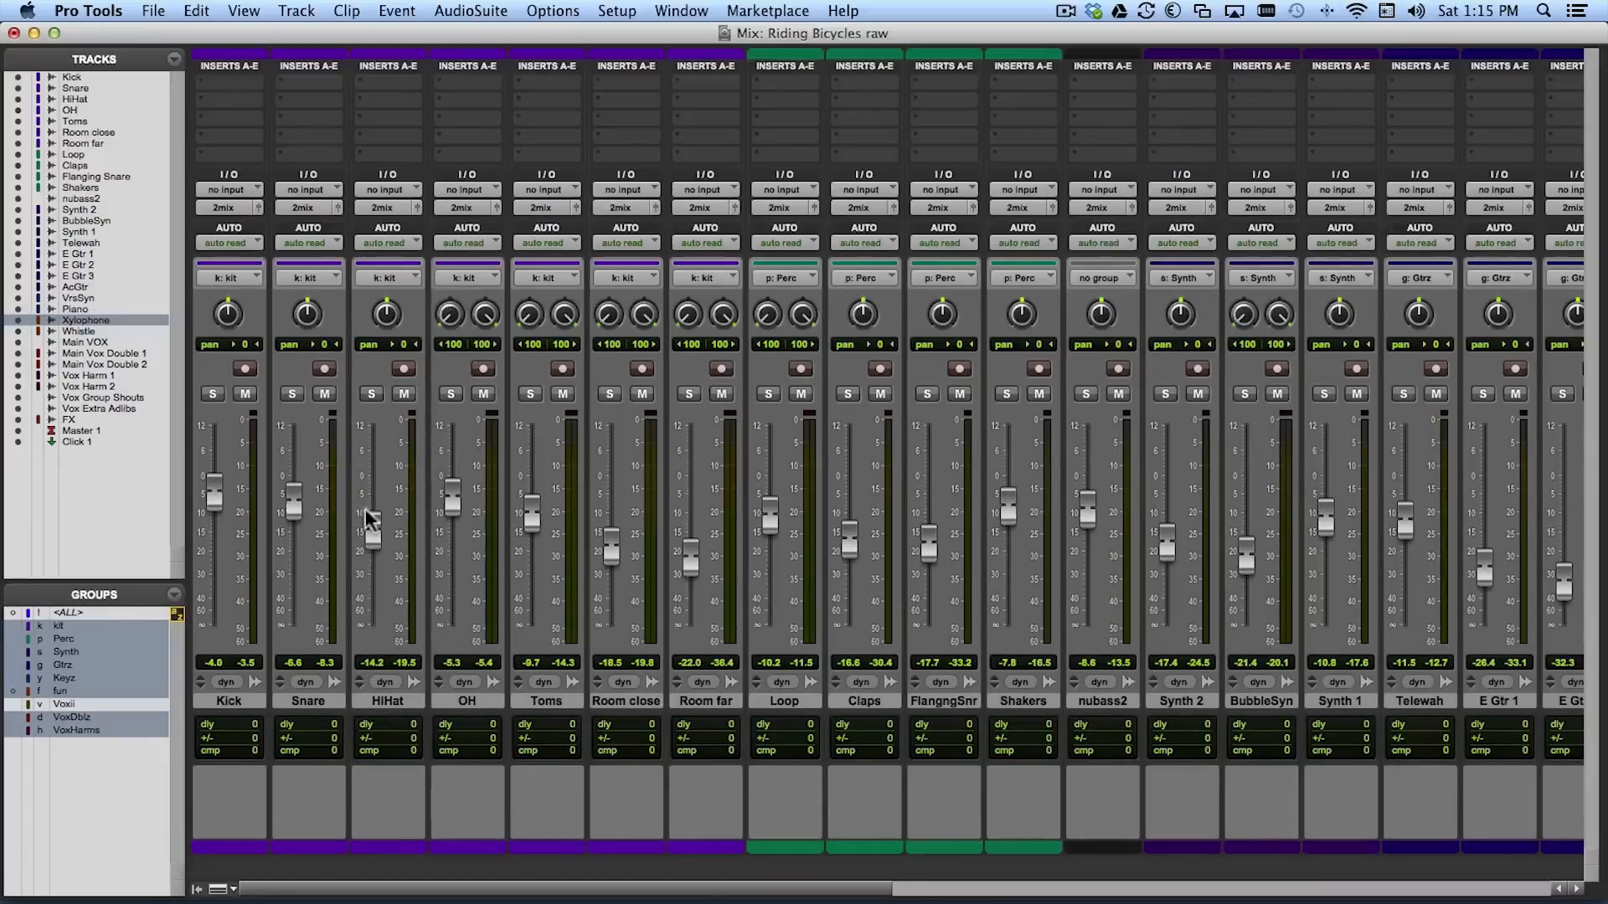
pyautogui.moveTo(370, 537); pyautogui.dragTo(369, 530)
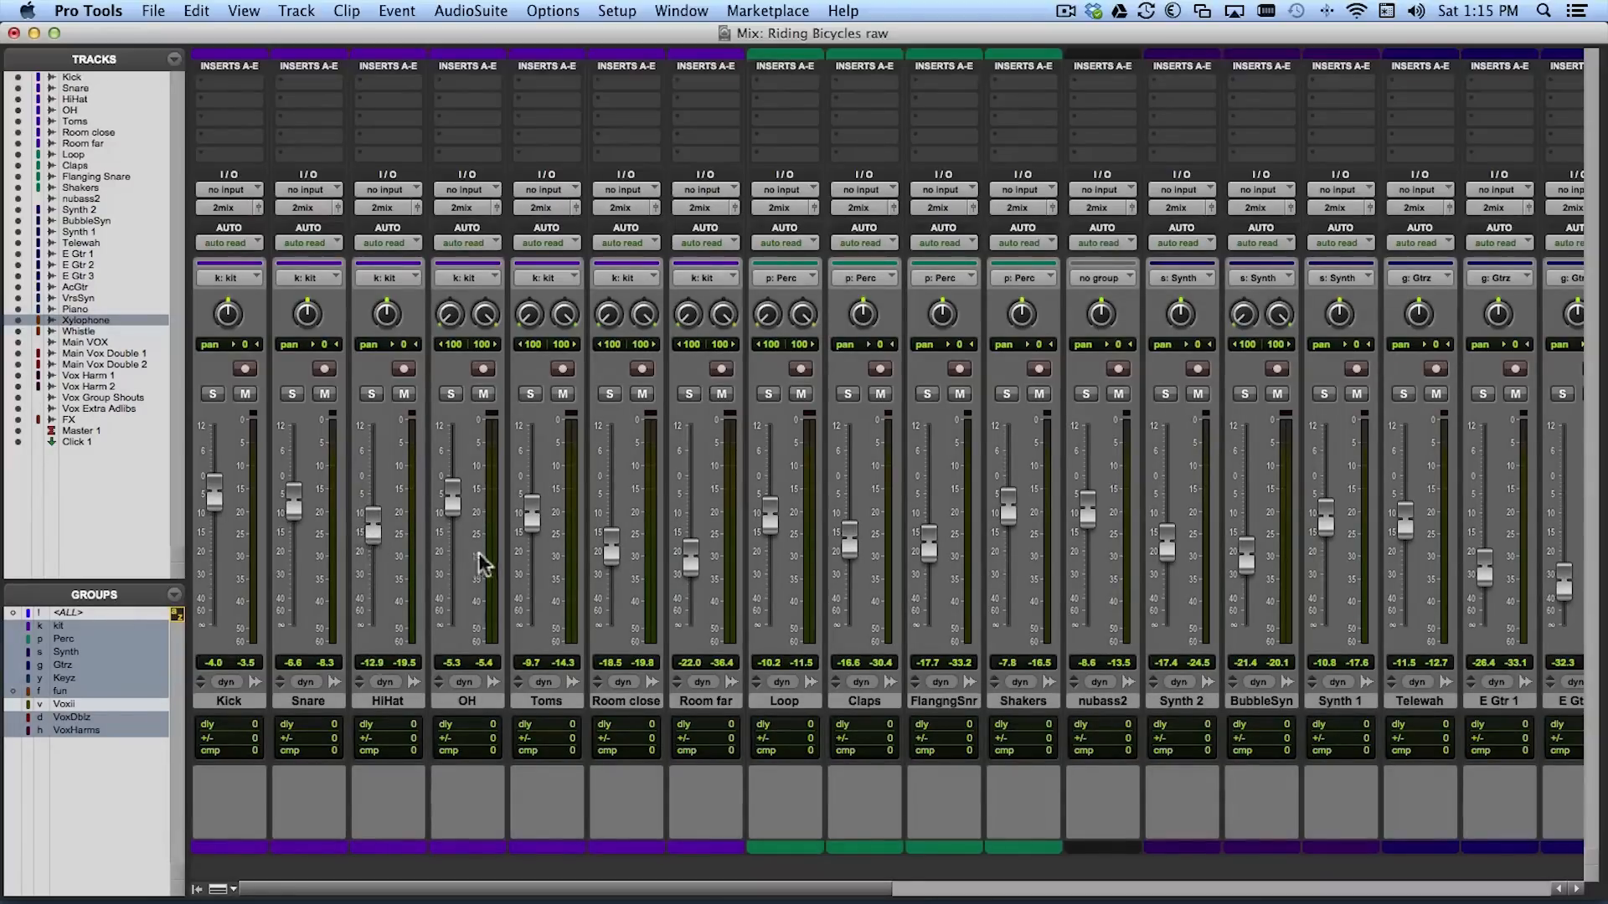
# - Audition the kit group by soloing all its tracks together during playback, and clear the group's solo
pyautogui.click(372, 394)
pyautogui.press('space')
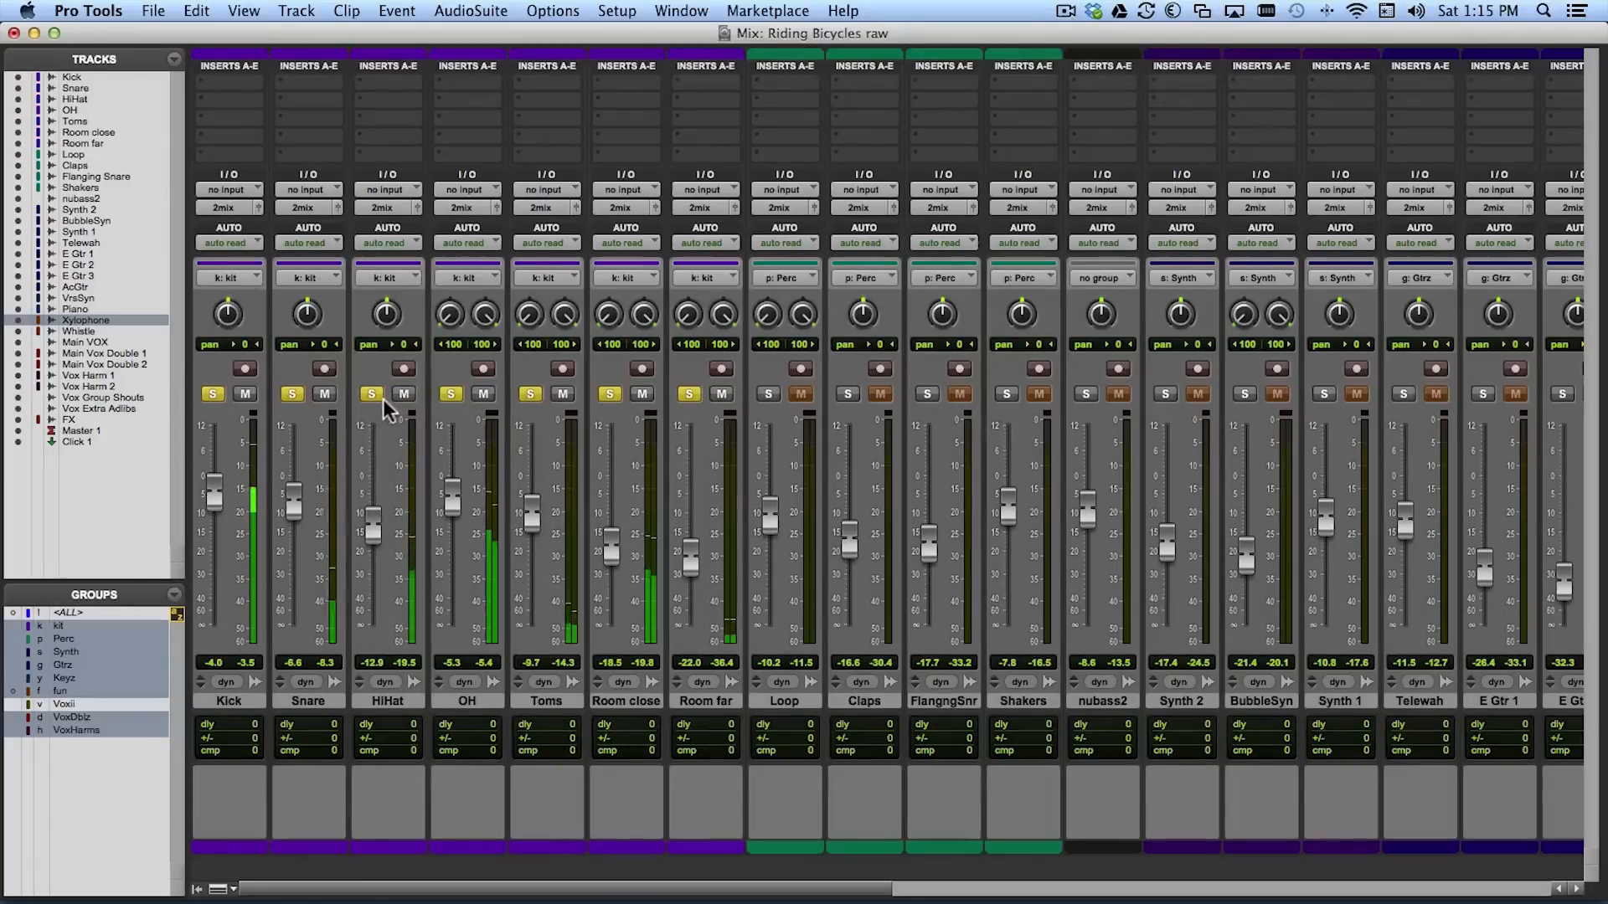
pyautogui.click(451, 394)
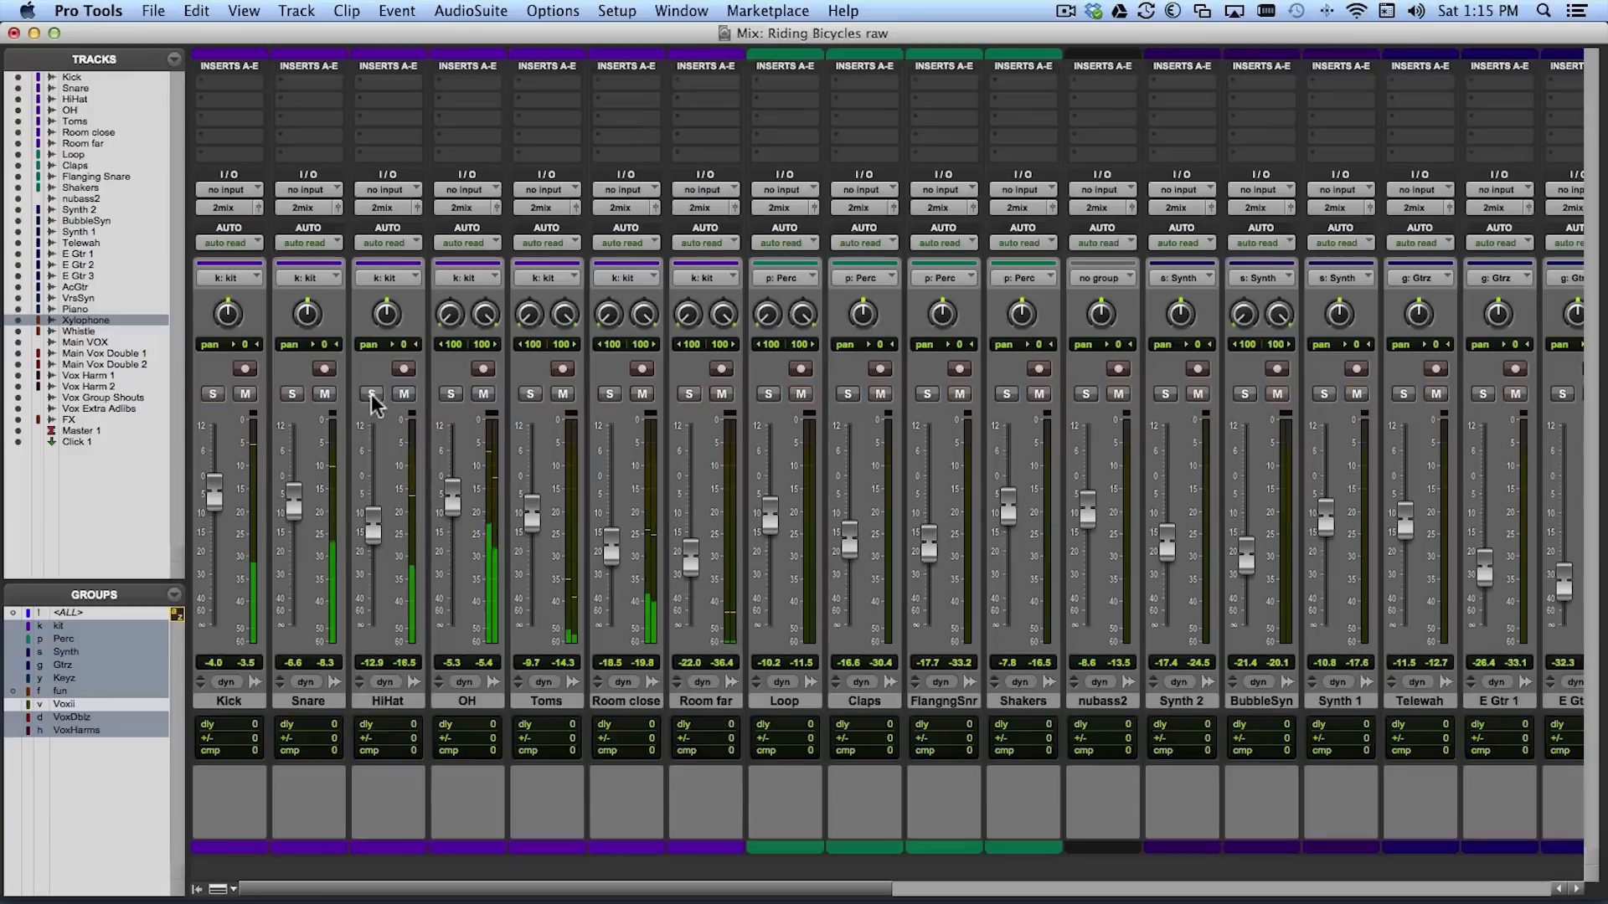
# - Deactivate the kit group and solo only the OH track during playback
pyautogui.press('k')
pyautogui.click(451, 395)
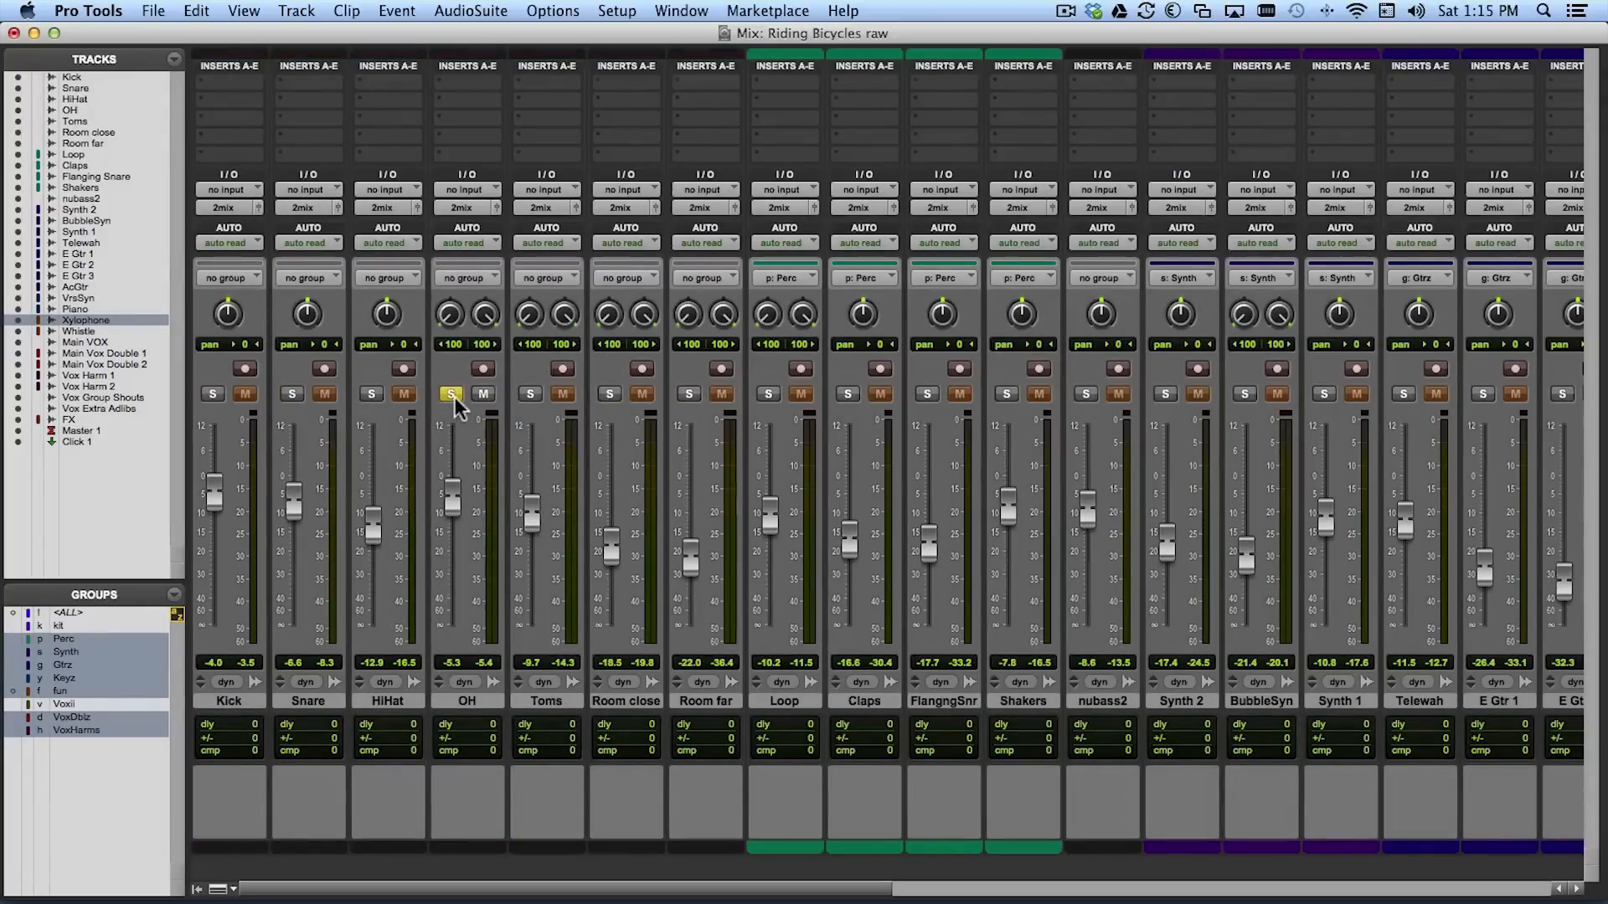
pyautogui.press('k')
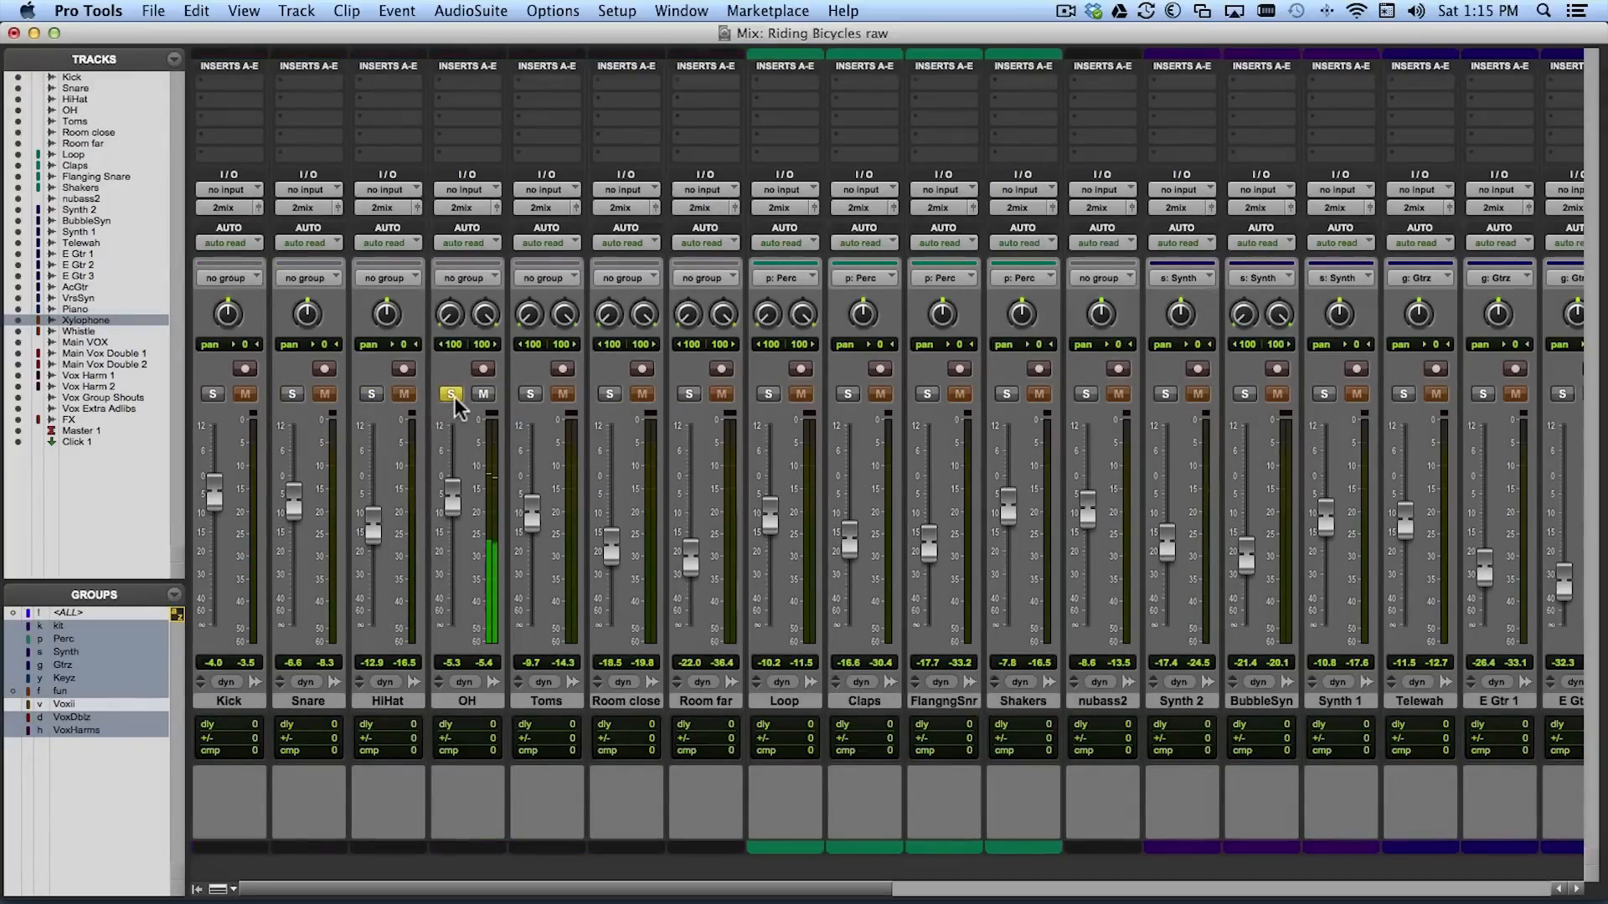